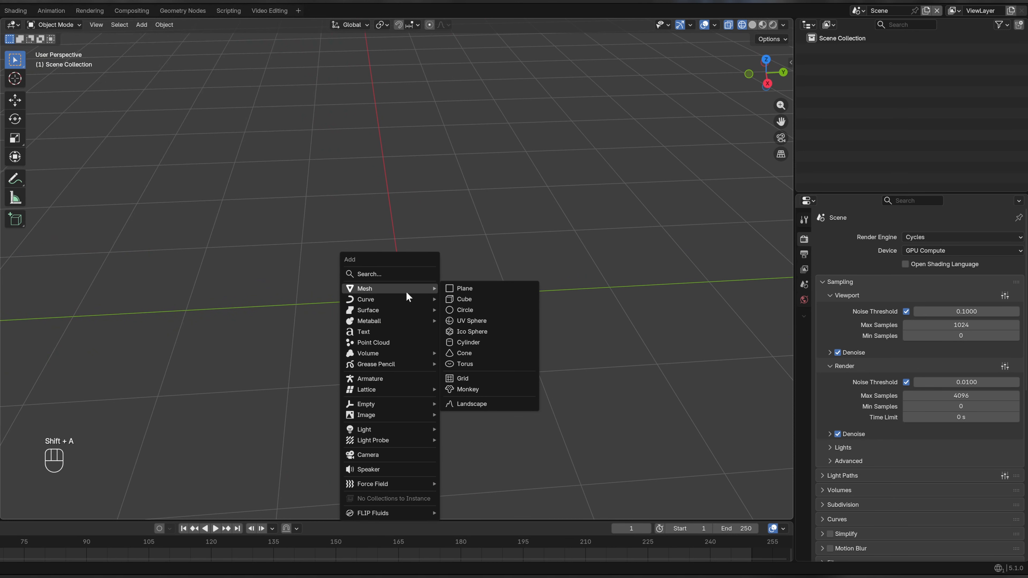
Add a cylinder mesh and show it with solid shading in the right orthographic view.
click(469, 341)
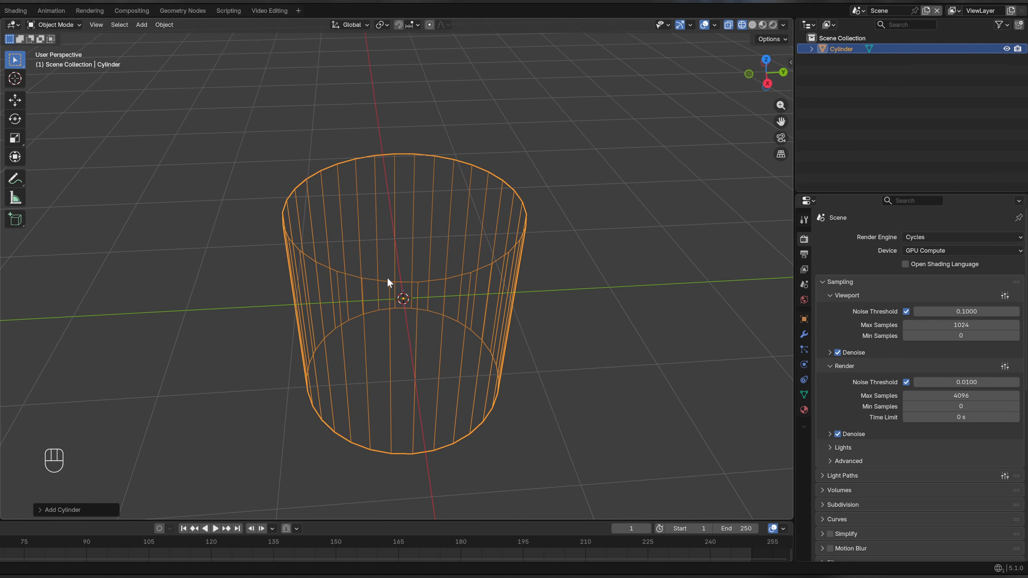
key(z)
click(467, 271)
key(KP_3)
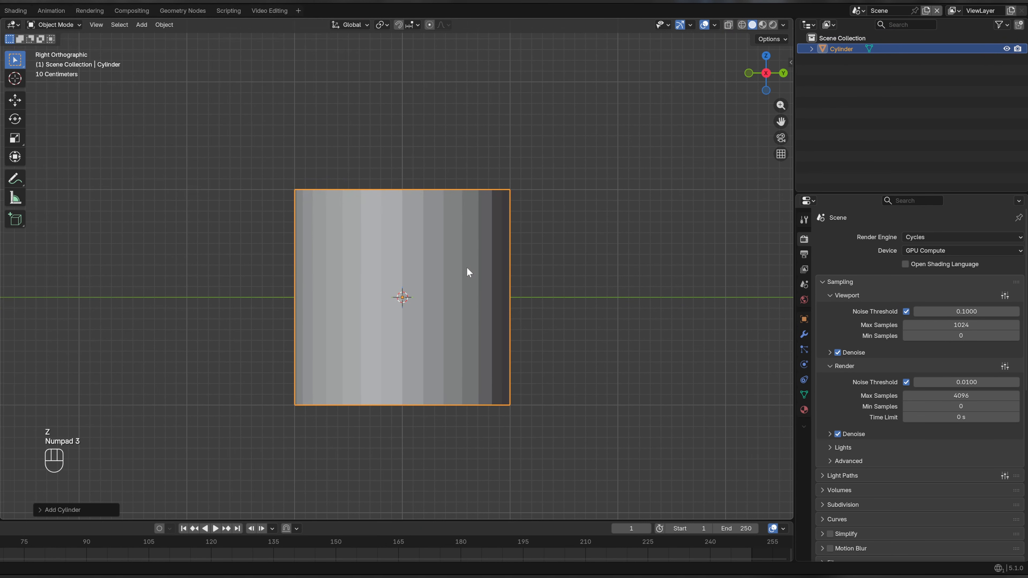
Rotate the cylinder's entire mesh a quarter turn about the global X axis so its length runs along Y.
key(Tab)
key(a)
key(r)
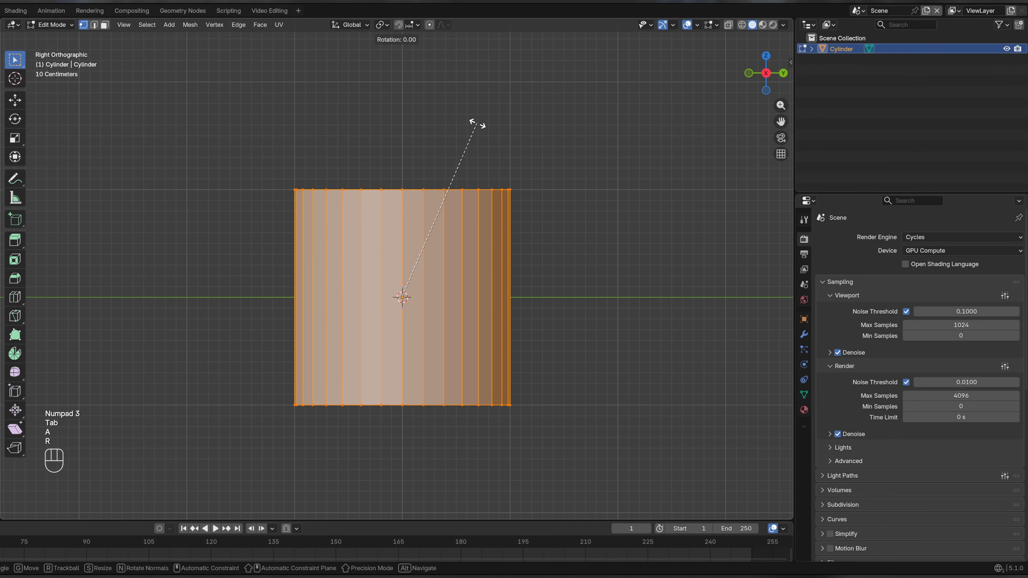
key(x)
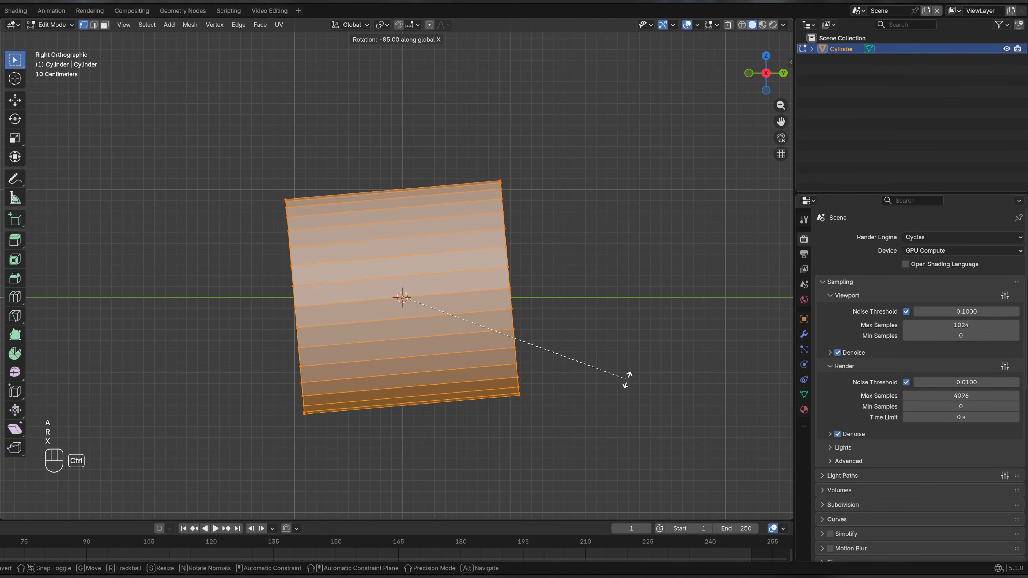
click(620, 397)
Scale the cylinder's mesh by 3 along the global Y axis to lengthen it.
key(s)
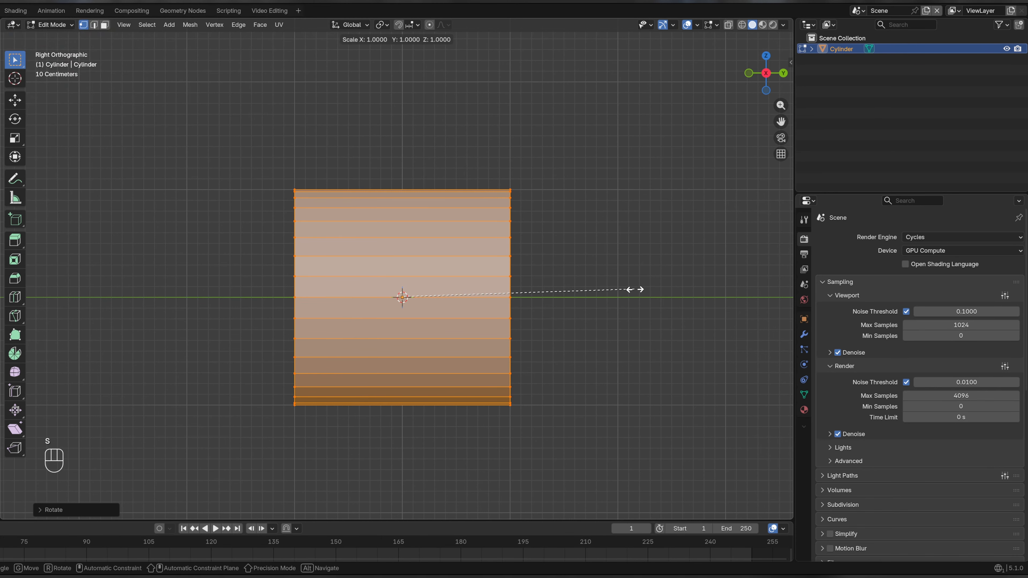
key(y)
key(3)
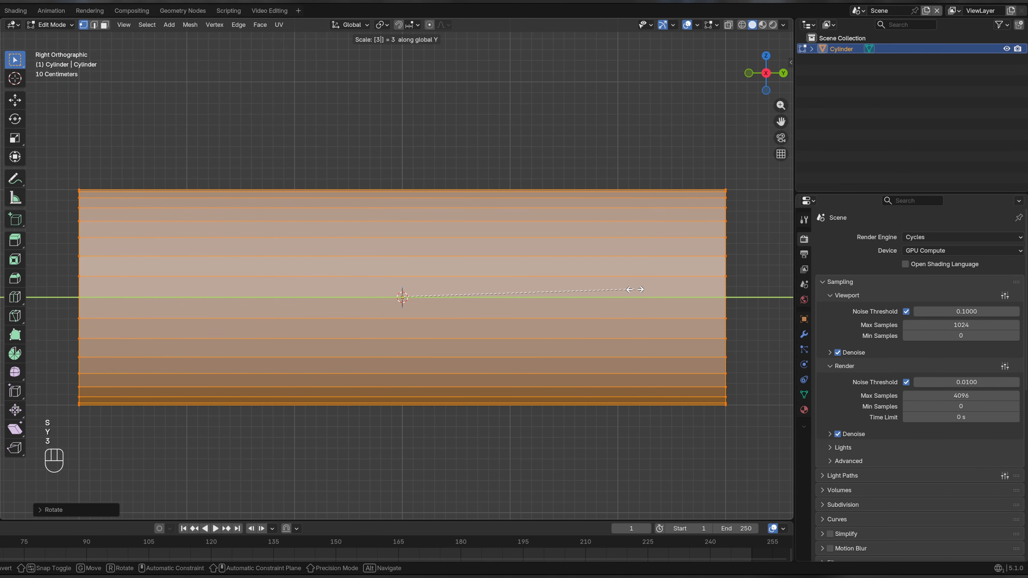
click(632, 288)
Scale the cylinder's mesh by 0.25 on every axis except local Y to make it thin.
key(s)
key(shift+y)
key(shift+y)
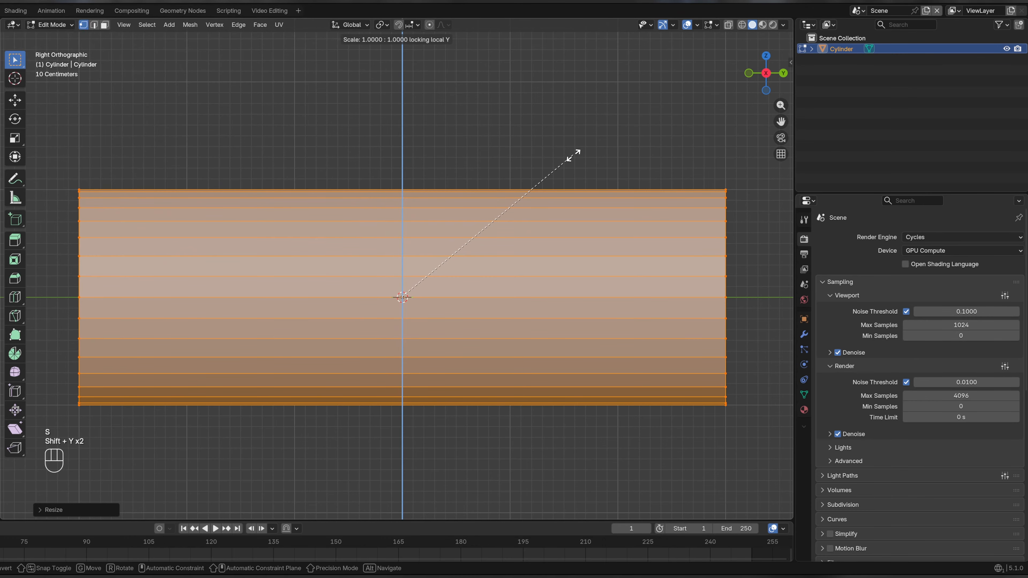
key(0)
key(period)
key(2)
key(5)
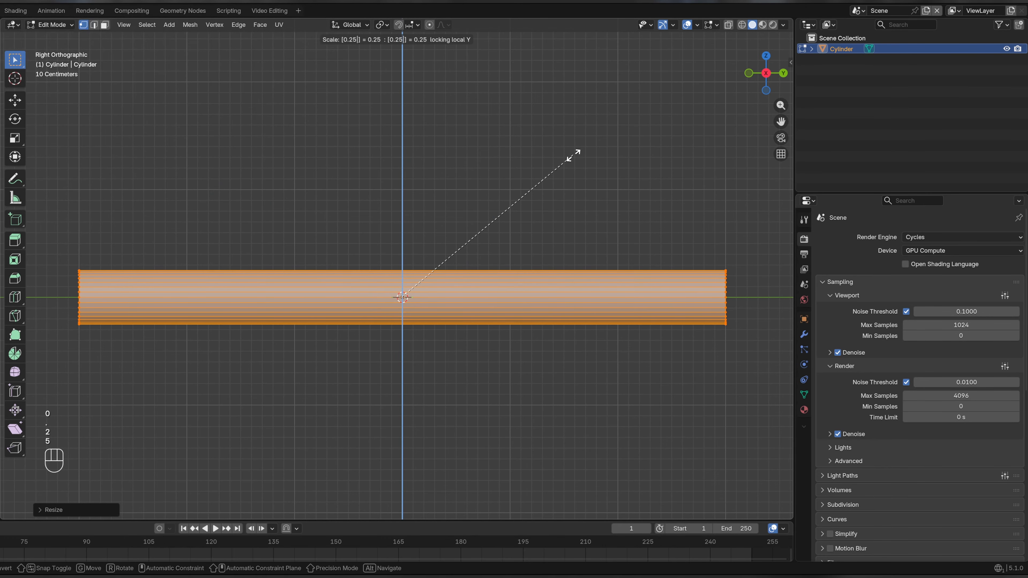
key(Return)
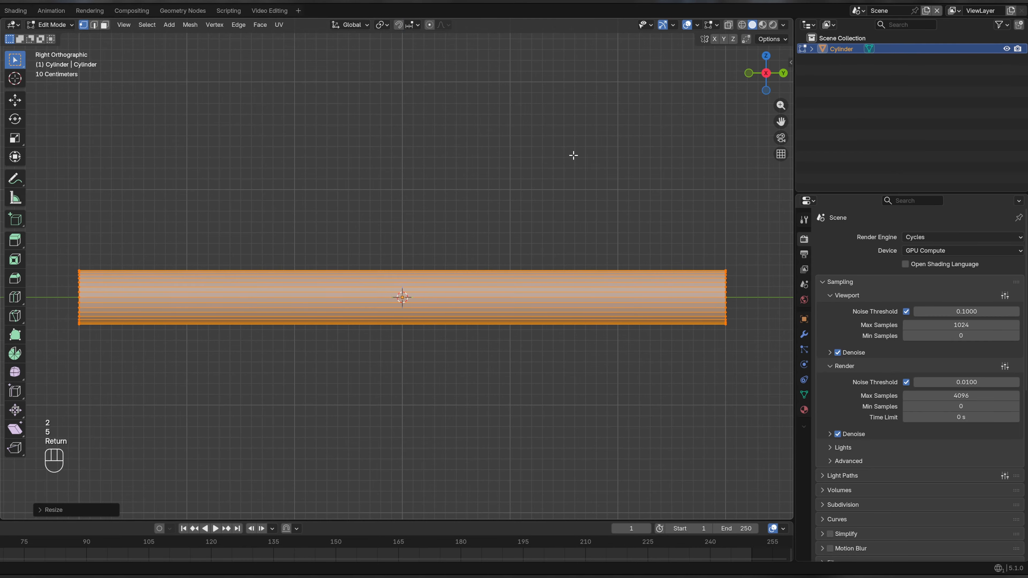
Add 24 evenly spaced loop cuts around the cylinder along its length, without sliding them.
middle_drag(337, 272, 351, 312)
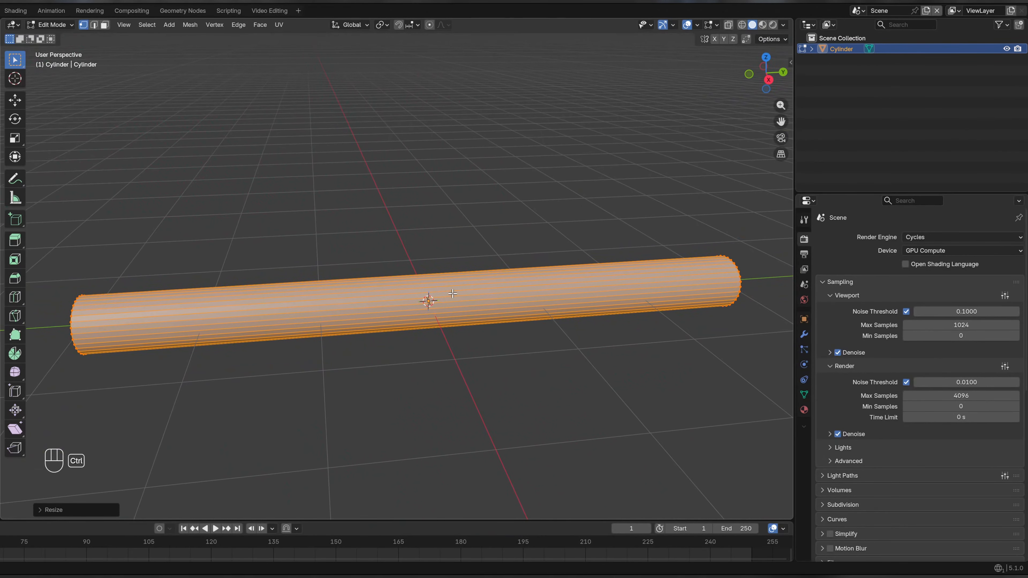
key(ctrl+r)
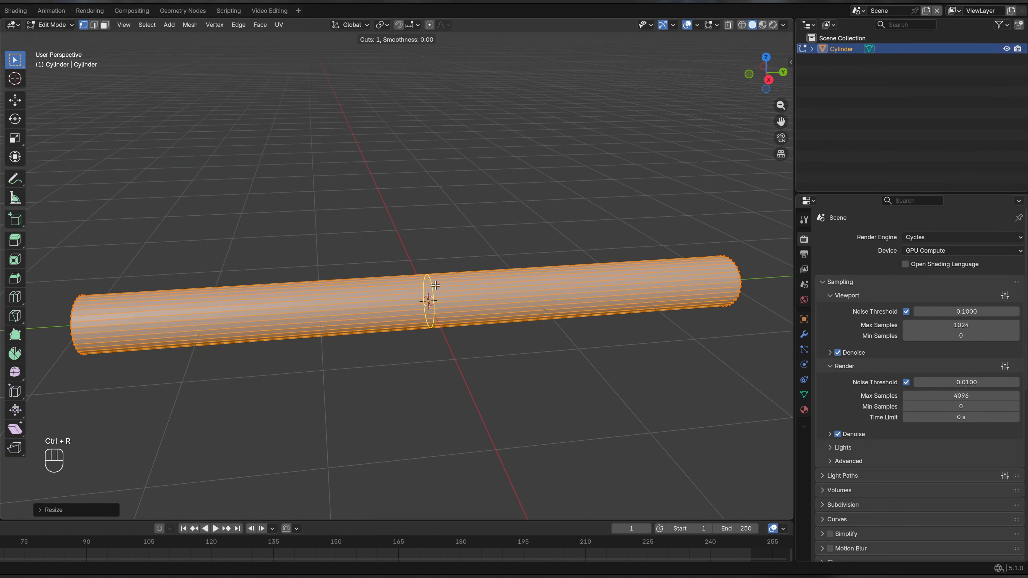
text(24)
click(435, 285)
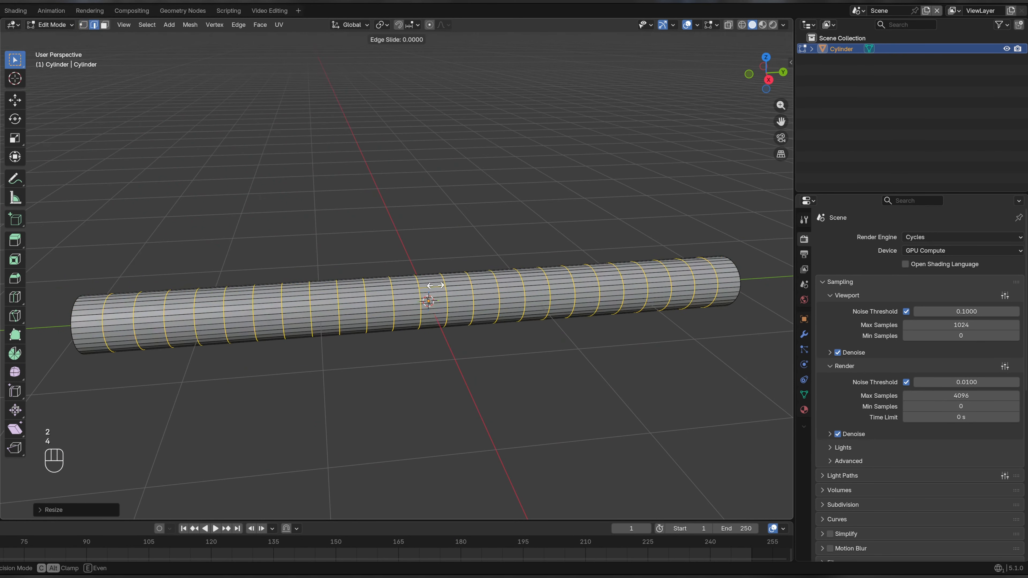
right_click(436, 285)
middle_drag(436, 285, 307, 300)
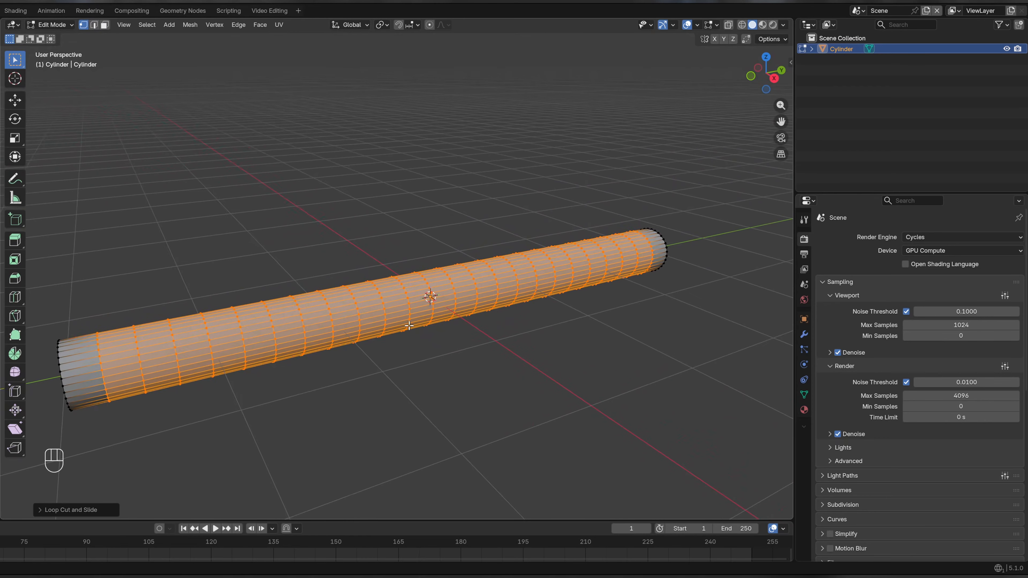
Leave mesh editing and rename the cylinder object to Pipe.
key(Tab)
double_click(855, 48)
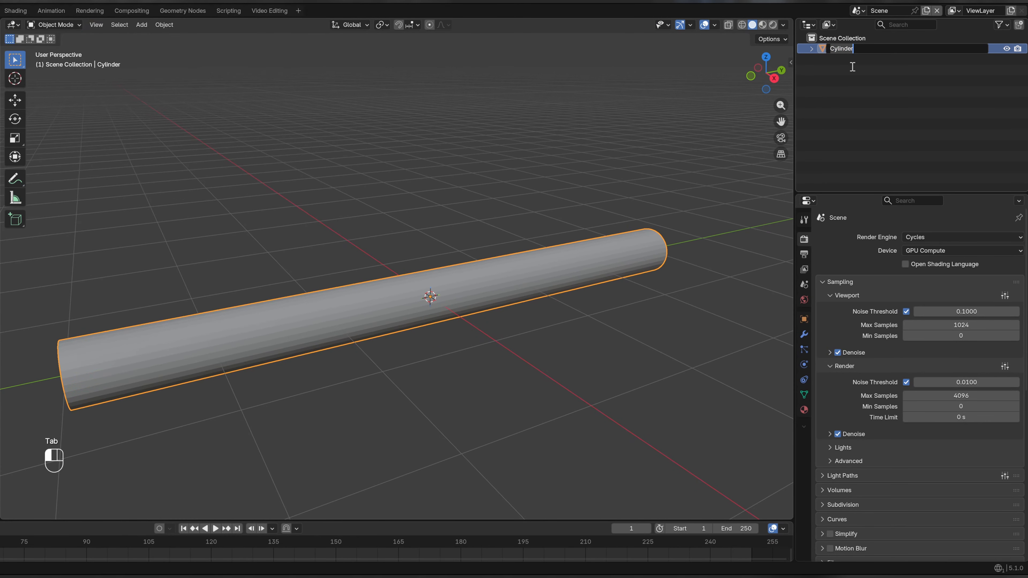
text(Pipe)
key(Return)
Add a Path curve object at the centre of the pipe.
middle_drag(522, 234, 510, 238)
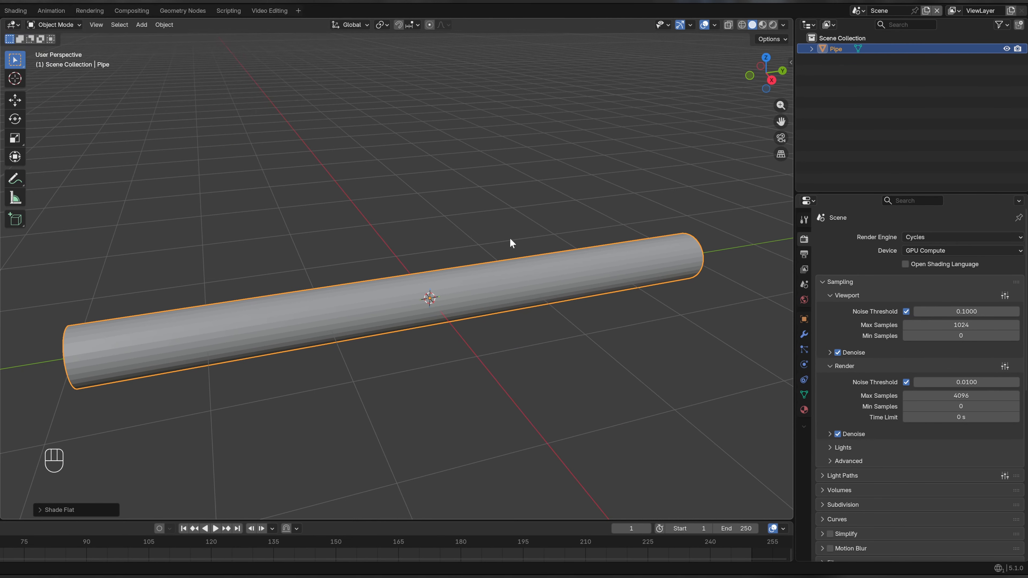
middle_drag(394, 242, 378, 243)
key(shift+a)
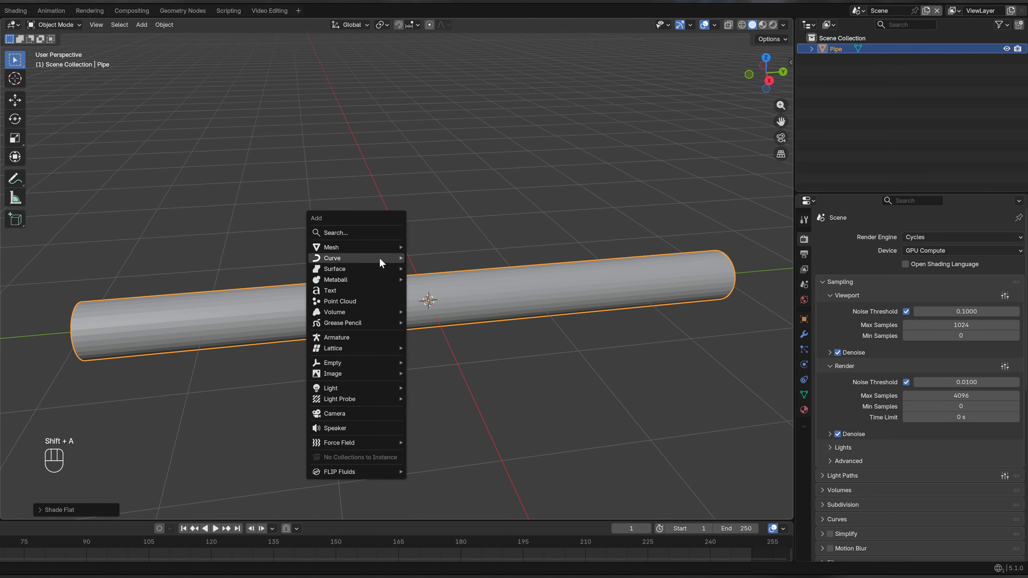
mouse_move(366, 261)
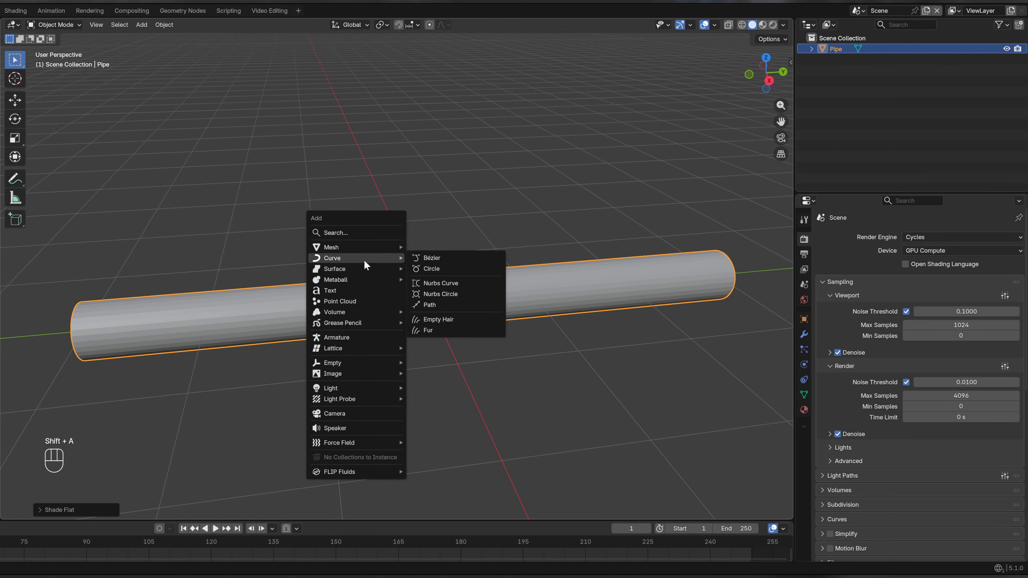
click(443, 306)
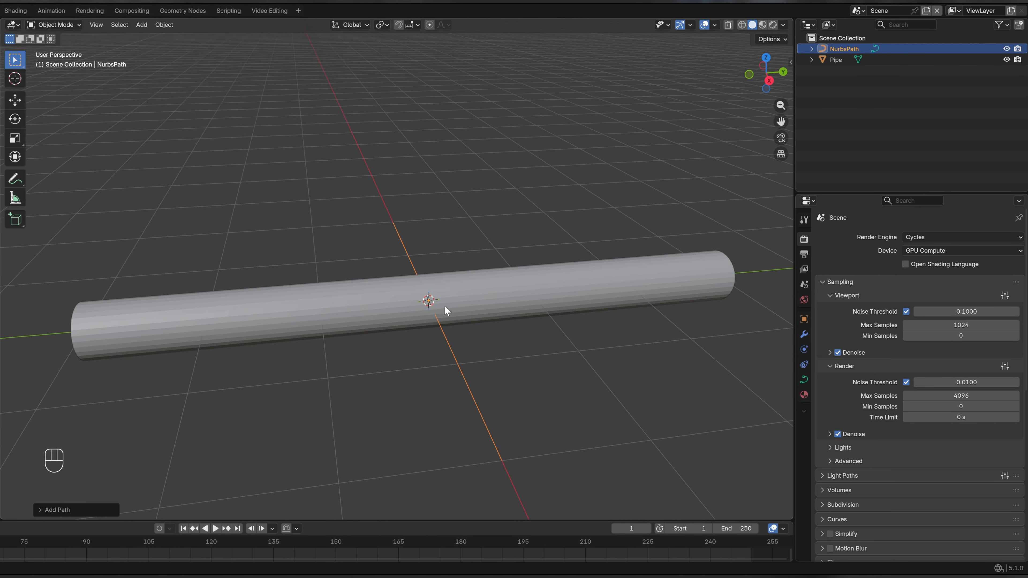
Delete the two intermediate control points beside the path's centre point, keeping the middle and end points.
middle_drag(450, 307, 516, 310)
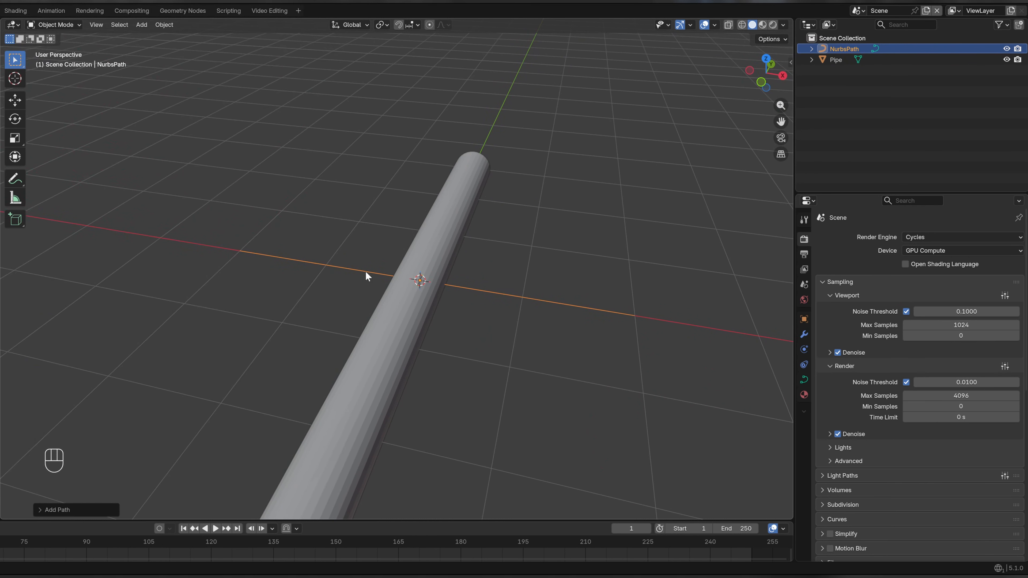
key(Tab)
key(Tab)
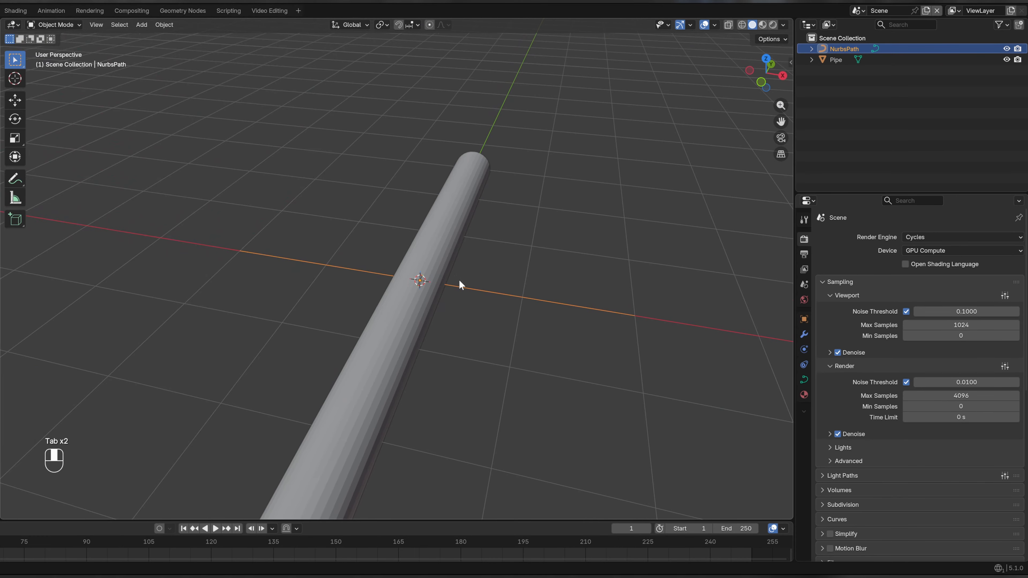
middle_drag(459, 280, 474, 292)
middle_drag(474, 293, 431, 292)
drag(312, 225, 562, 347)
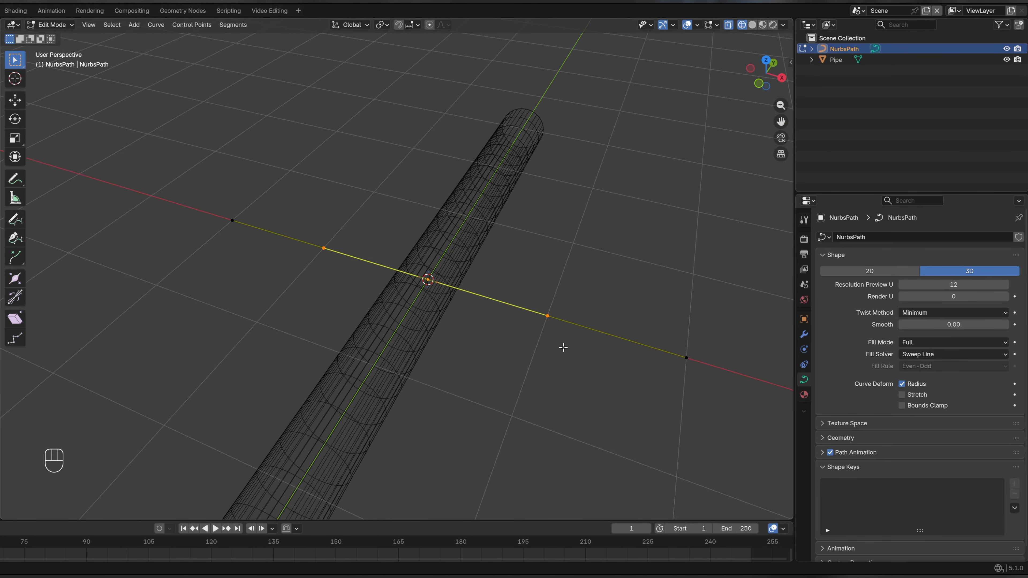
key(x)
click(415, 324)
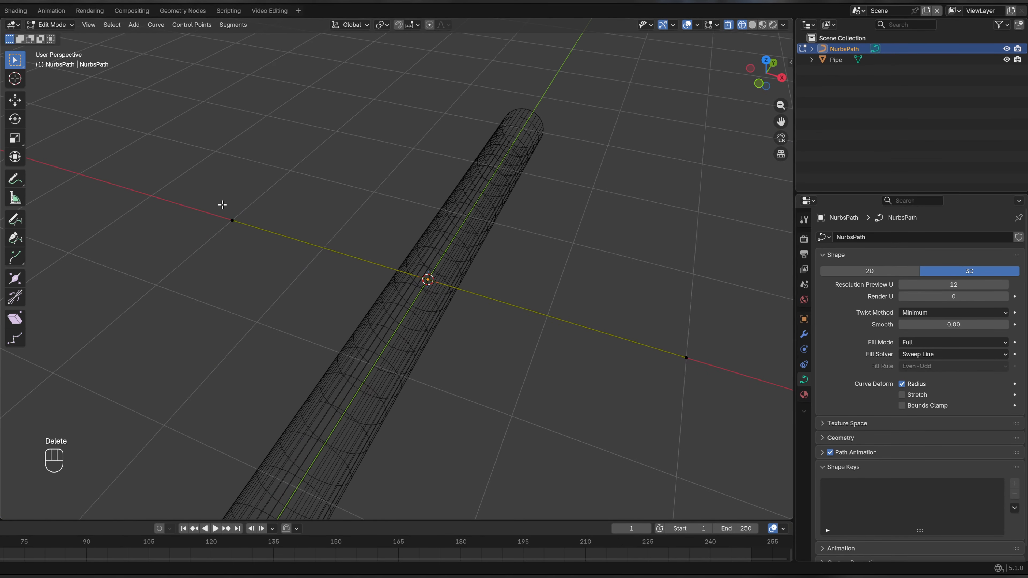
Select the edge loop at the pipe's negative Y end and snap the 3D cursor to its centre.
key(Tab)
click(400, 312)
middle_drag(399, 313, 317, 270)
key(Tab)
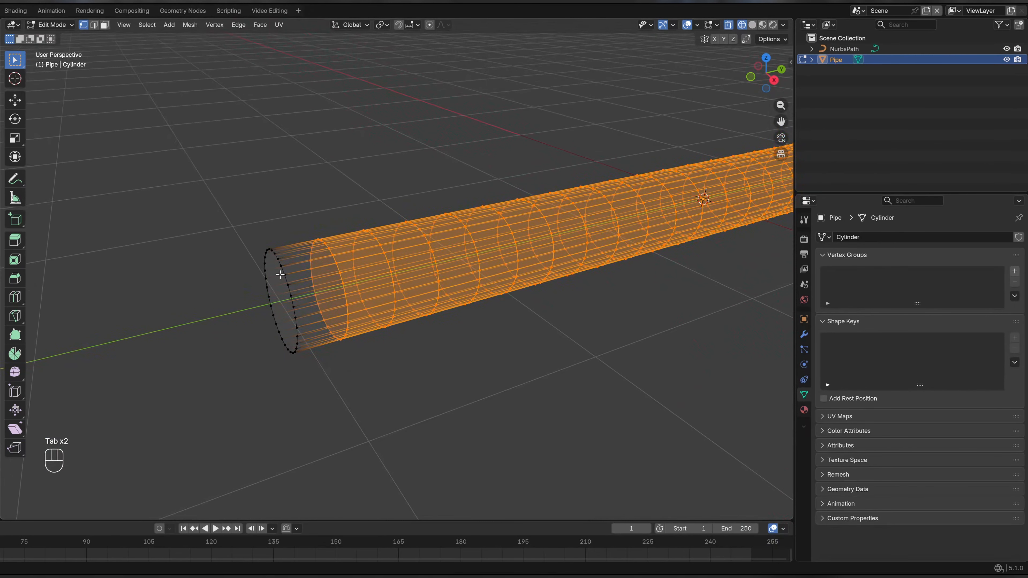
alt+click(283, 269)
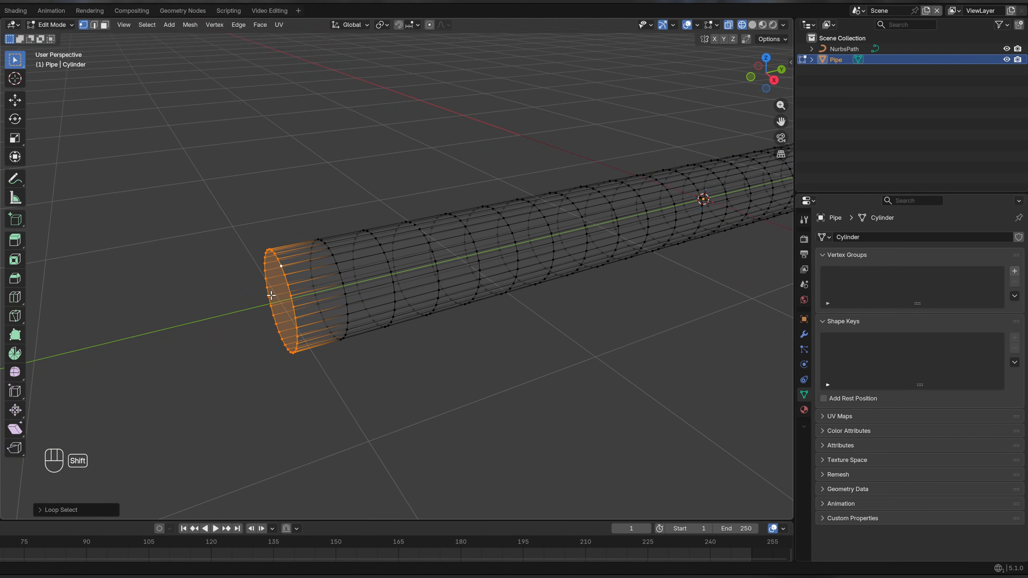
key(shift+s)
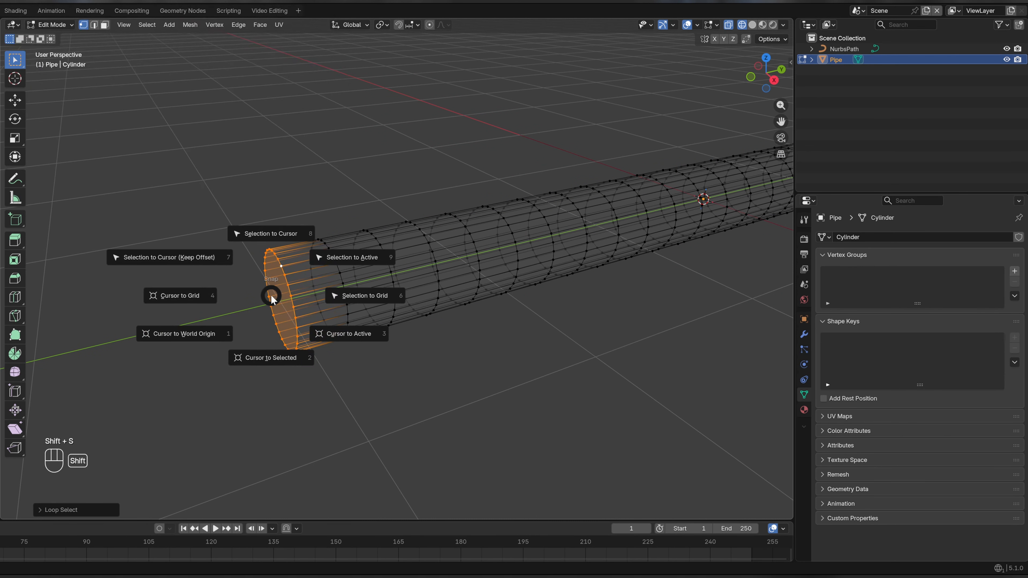
click(272, 350)
middle_drag(272, 351, 320, 295)
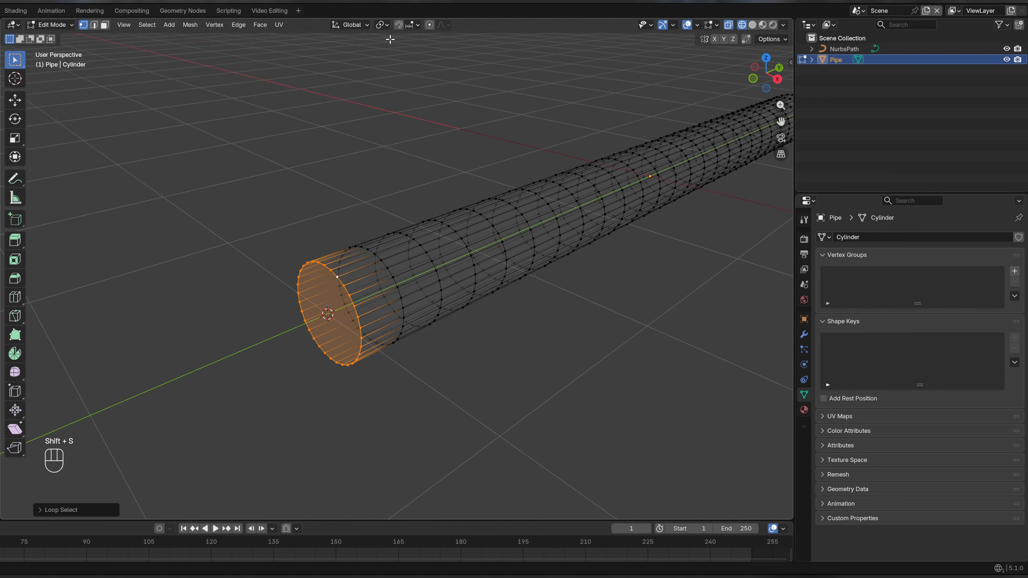
click(381, 24)
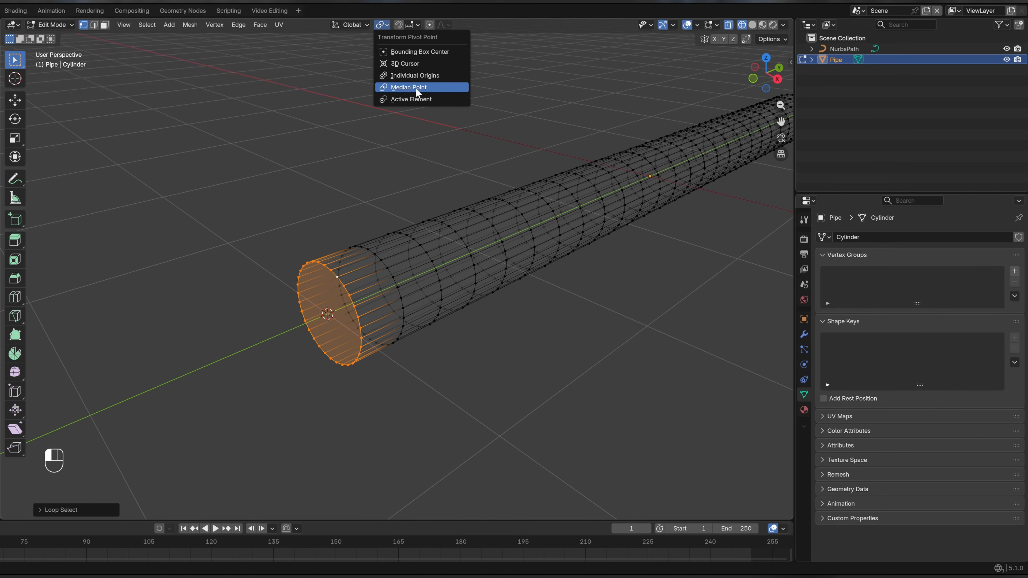
click(387, 25)
middle_drag(302, 313, 344, 288)
scroll(337, 329, up, 1)
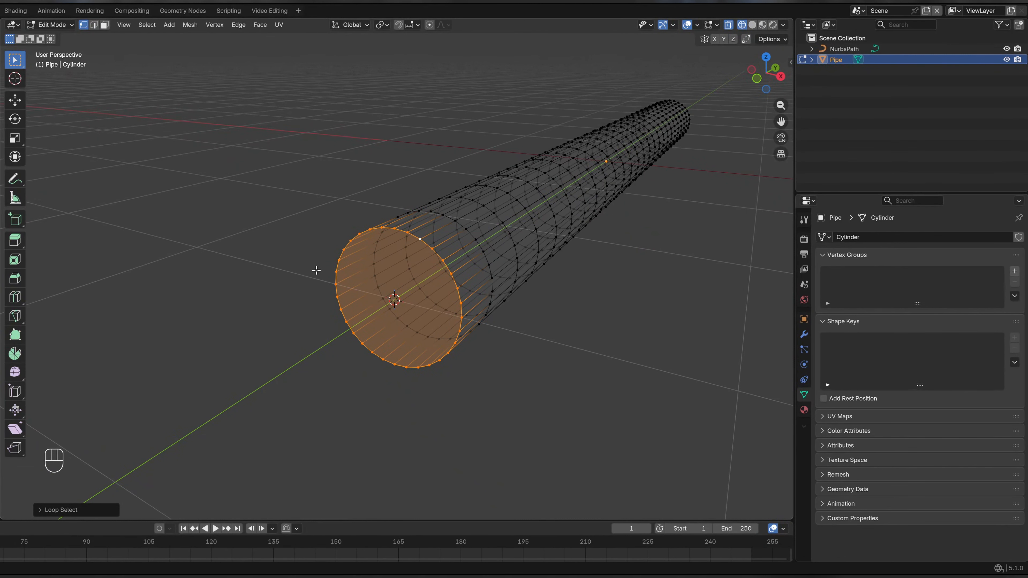
Snap the path's centre point and its end point on the negative X side to the 3D cursor at the pipe's end.
middle_drag(409, 243, 364, 269)
scroll(445, 264, down, 3)
shift+middle_drag(459, 261, 330, 270)
key(Tab)
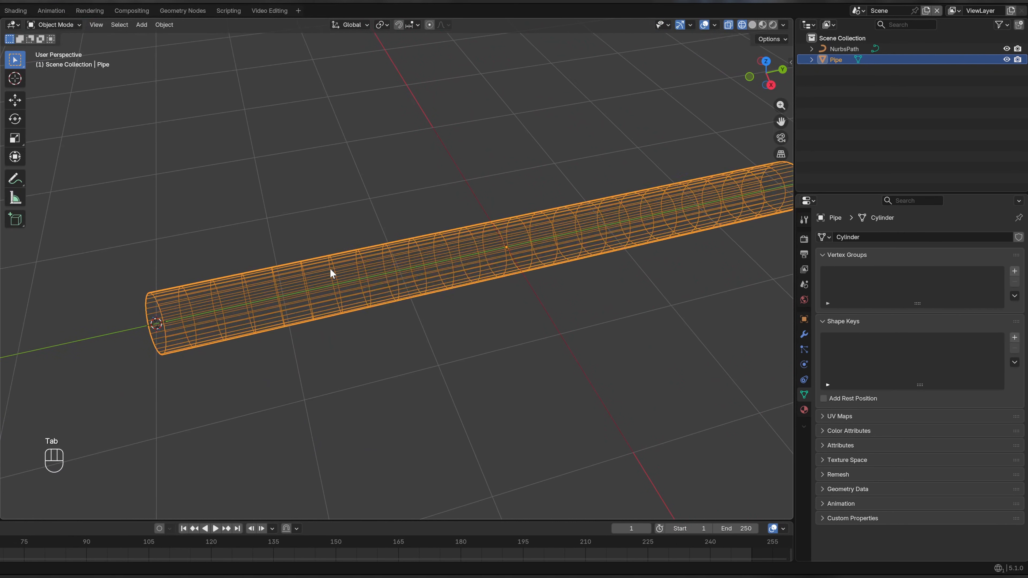
click(842, 49)
key(Tab)
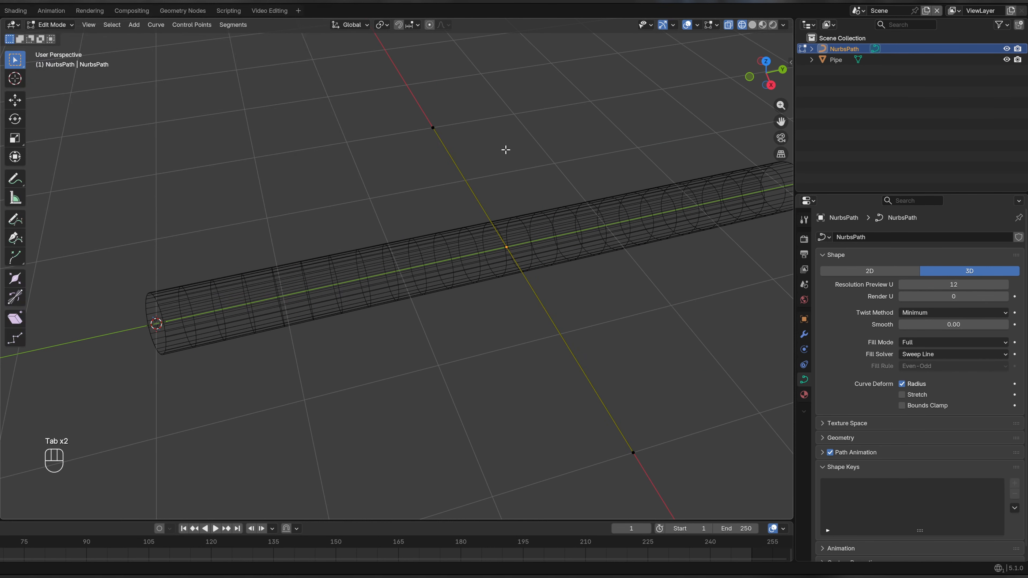
drag(385, 97, 497, 144)
key(shift+s)
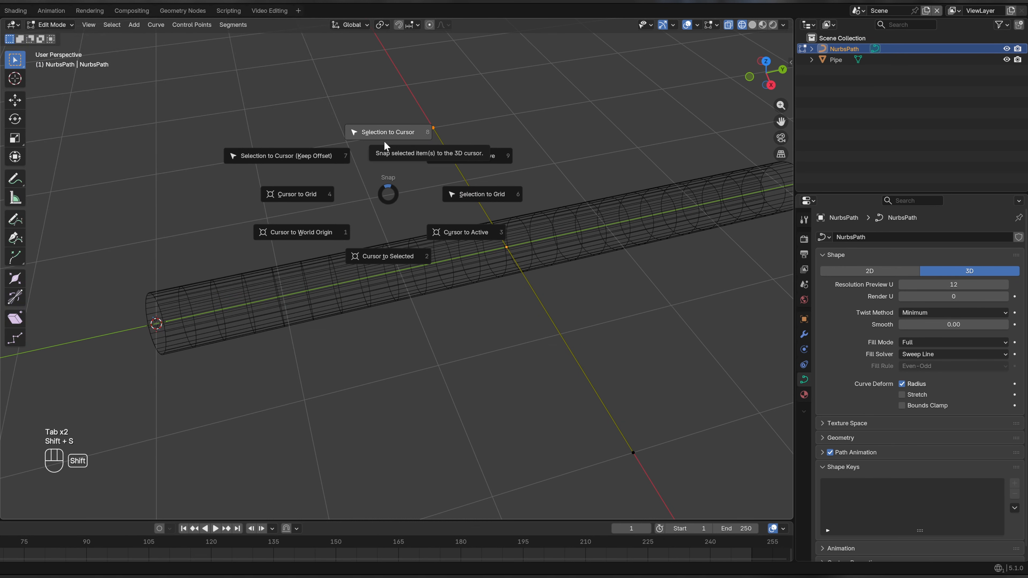
click(392, 133)
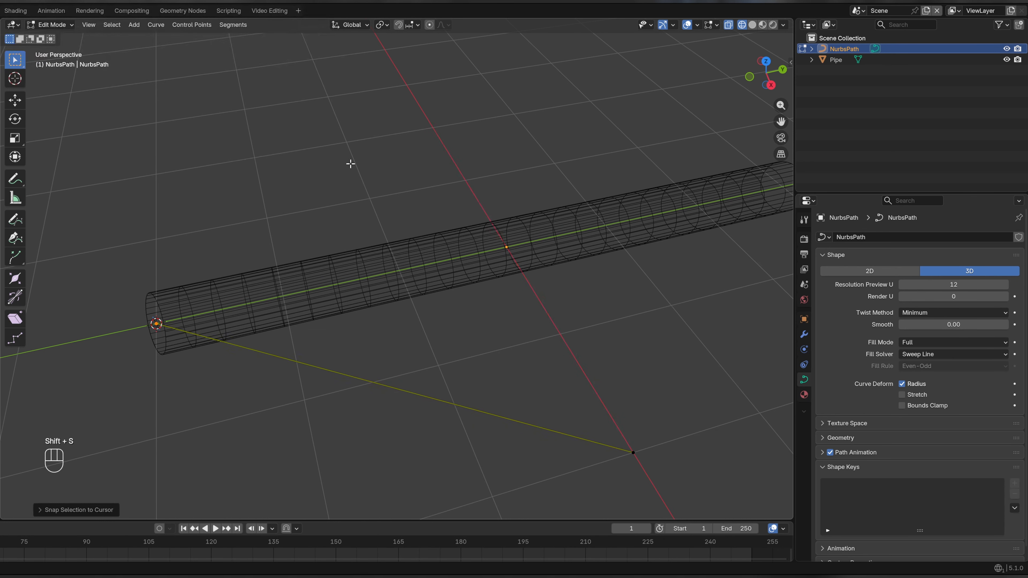
shift+middle_drag(350, 162, 520, 110)
scroll(326, 269, up, 2)
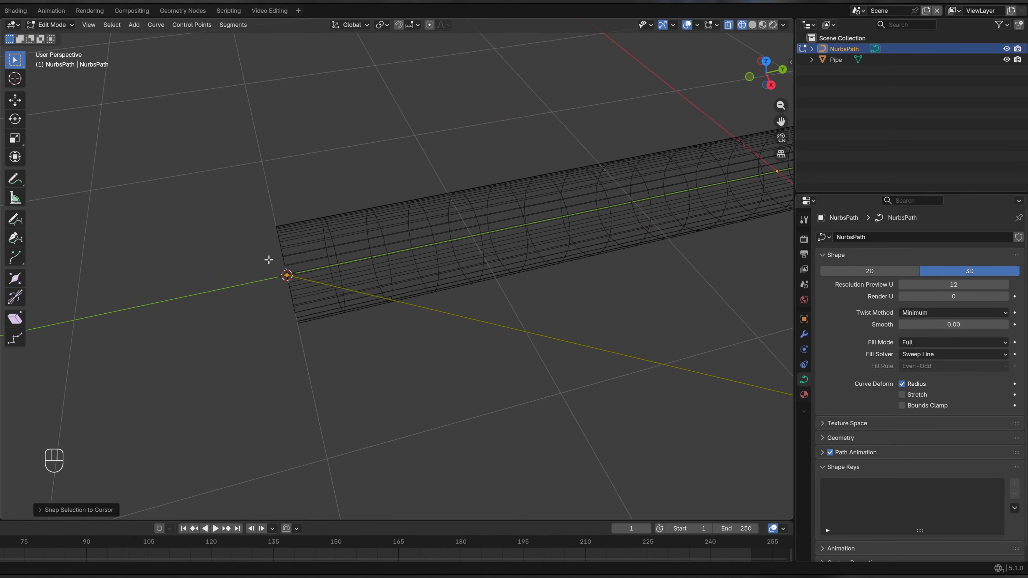
key(Tab)
Select the edge loop at the pipe's positive Y end and snap the 3D cursor to its centre.
shift+middle_drag(282, 273, 509, 246)
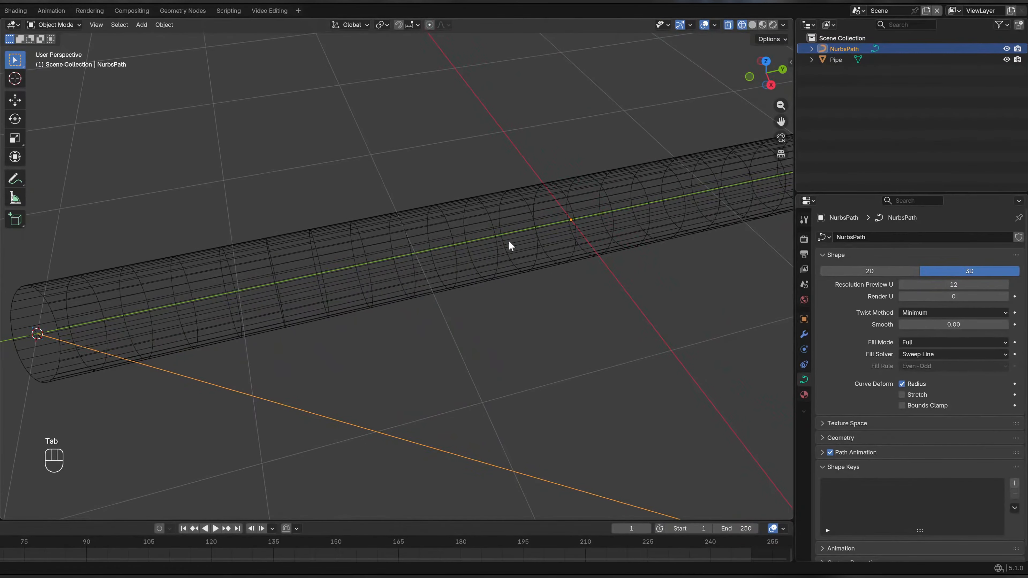
click(644, 244)
shift+middle_drag(644, 243, 340, 313)
key(Tab)
middle_drag(553, 282, 516, 284)
shift+middle_drag(553, 287, 489, 256)
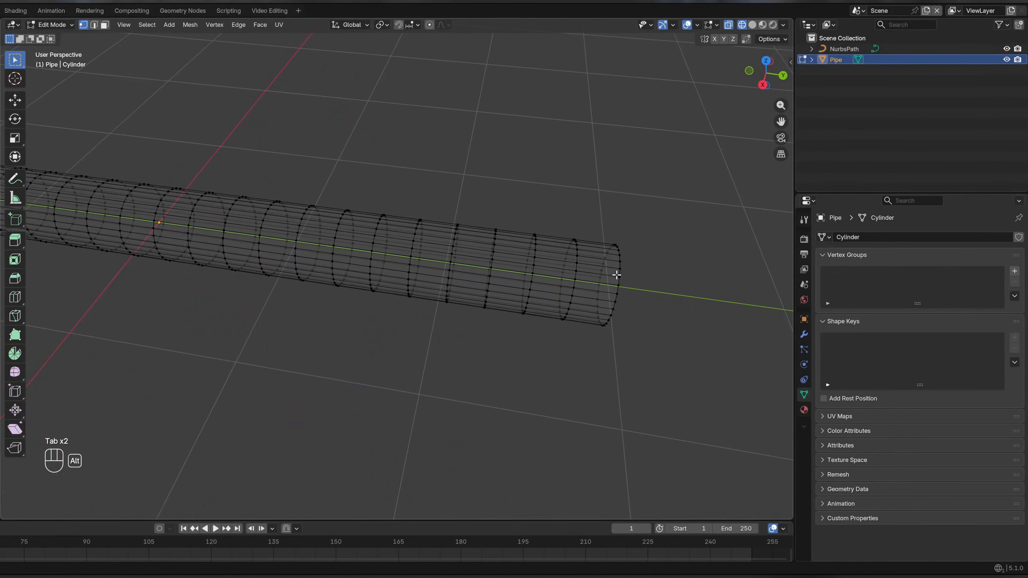
alt+click(622, 271)
key(shift+s)
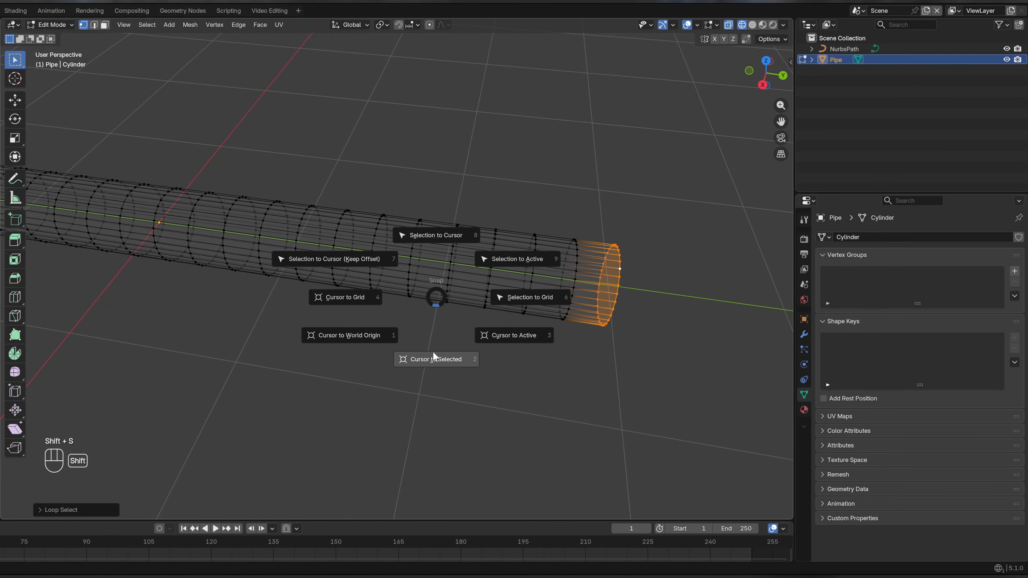
click(433, 358)
Snap the path's remaining free end point to the 3D cursor at the pipe's positive Y end.
key(Tab)
shift+middle_drag(359, 343, 457, 314)
scroll(457, 314, down, 3)
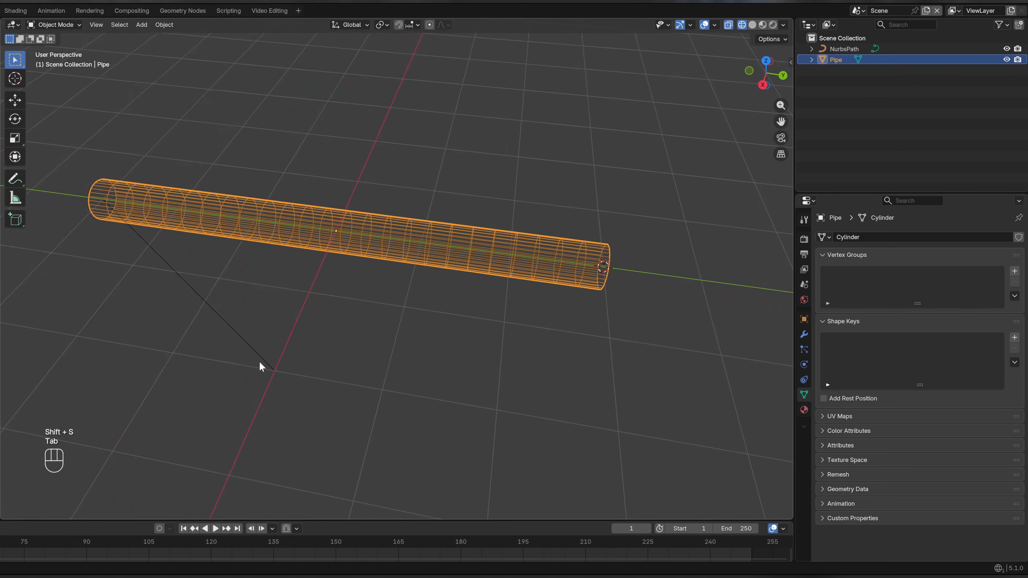
click(248, 360)
click(257, 354)
key(Tab)
drag(257, 345, 322, 419)
key(shift+s)
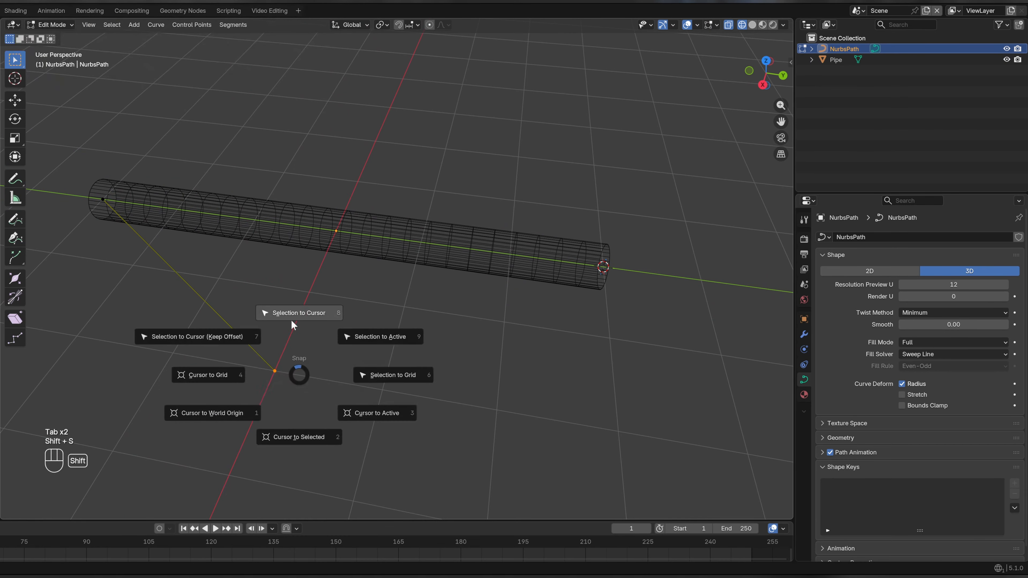
click(289, 309)
Select all of the path's control points and subdivide its segments with 3 cuts.
shift+middle_drag(247, 219, 383, 288)
key(a)
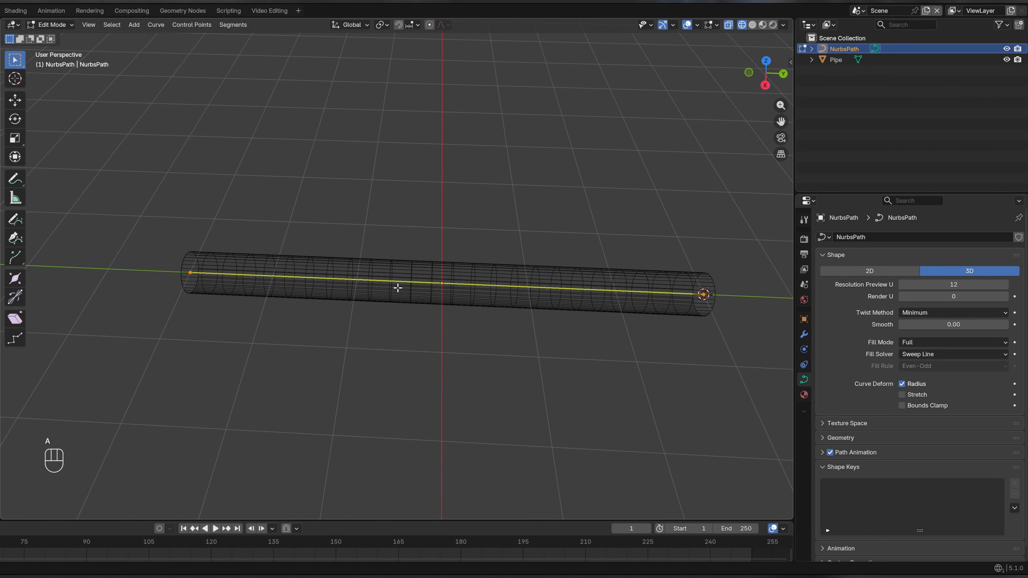
right_click(398, 287)
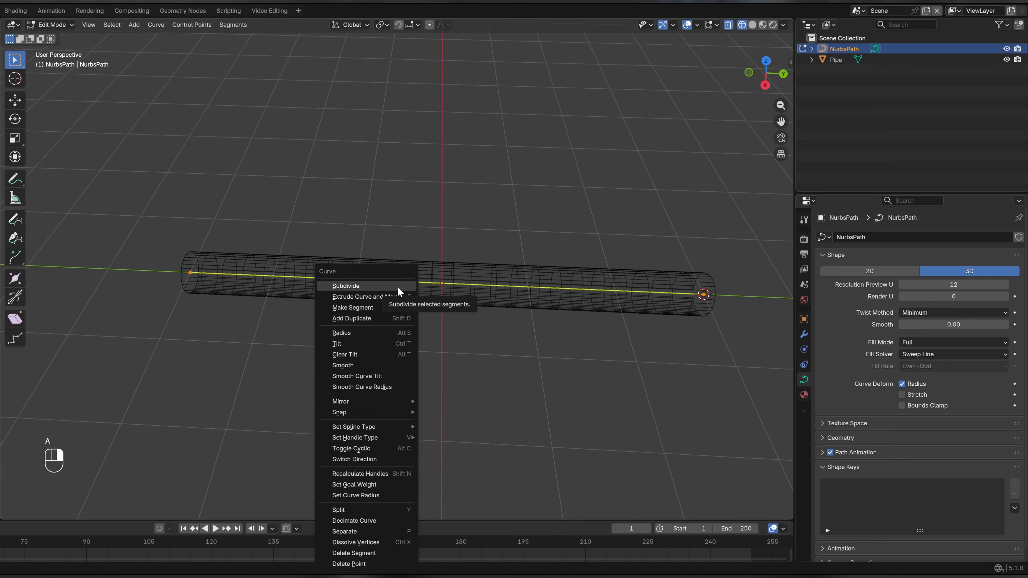
click(396, 286)
click(50, 510)
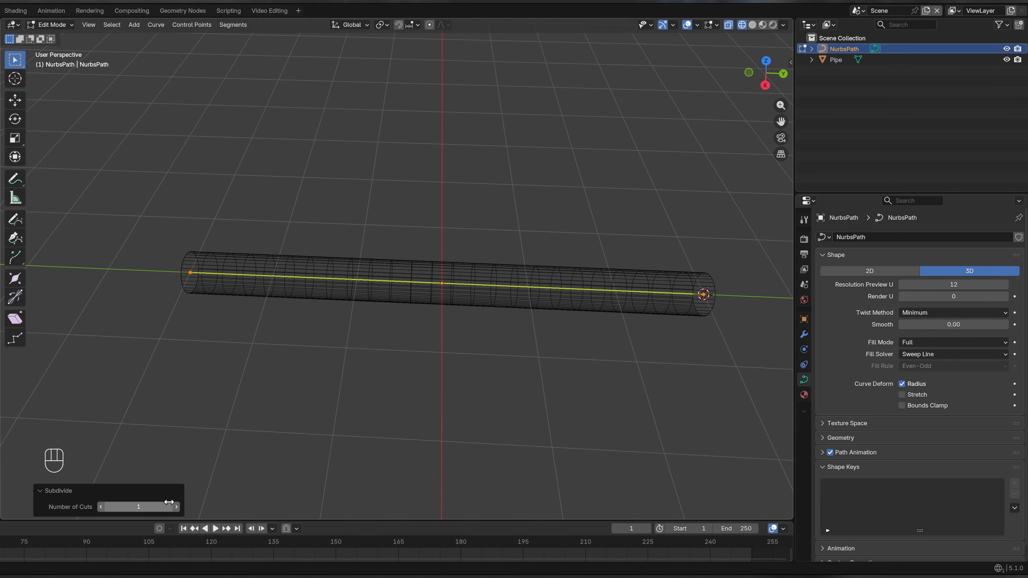
click(177, 507)
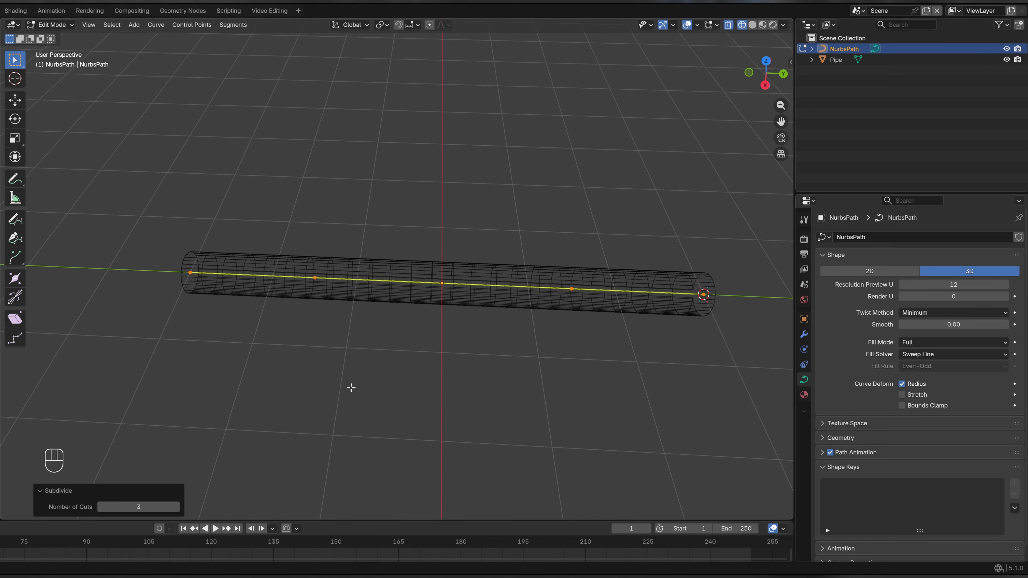
Select the path's control point between its centre and negative Y end, and set the spline's Order U to 3.
middle_drag(351, 387, 411, 340)
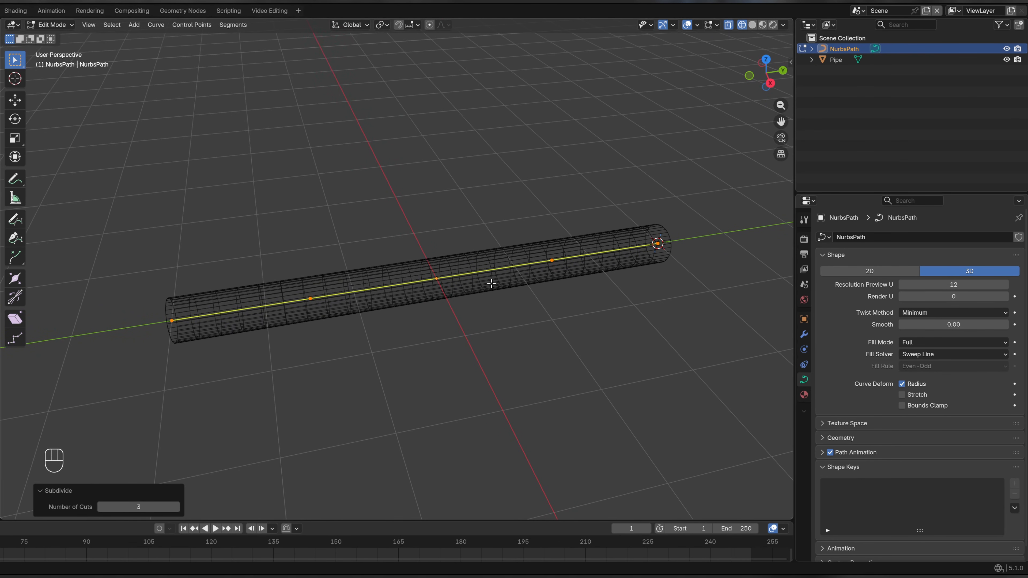
middle_drag(397, 244, 399, 226)
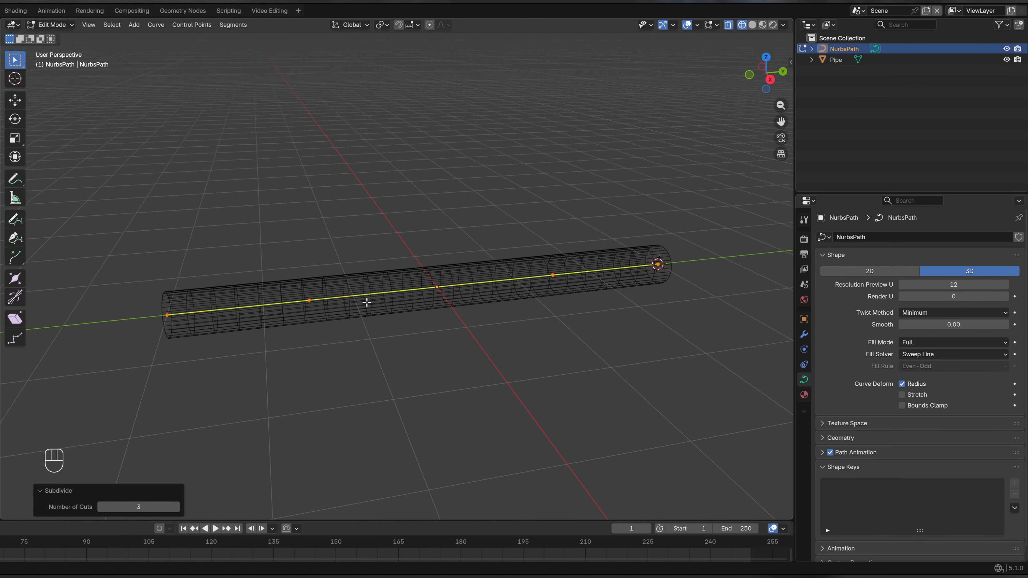
click(310, 300)
key(n)
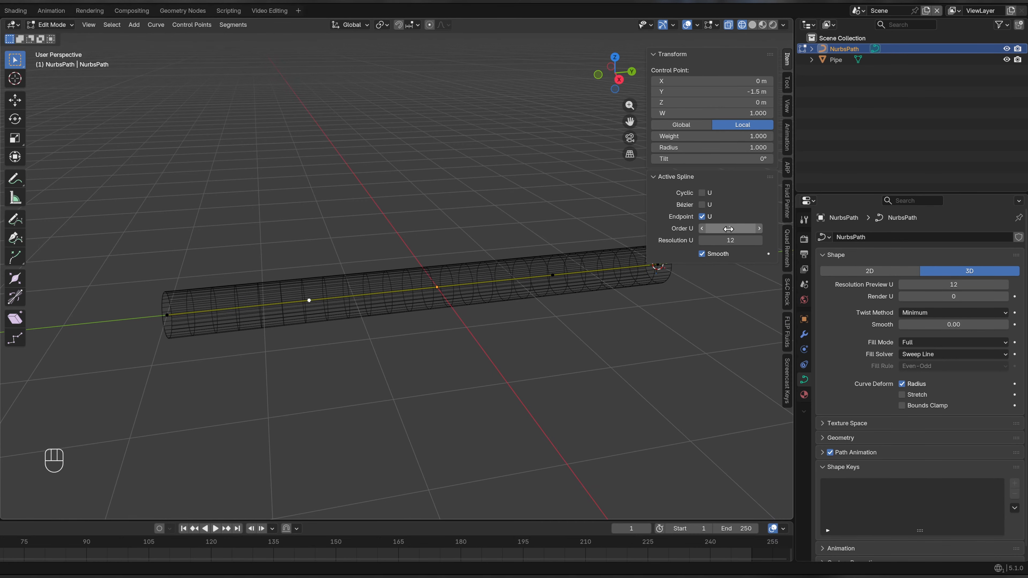
click(702, 230)
click(703, 230)
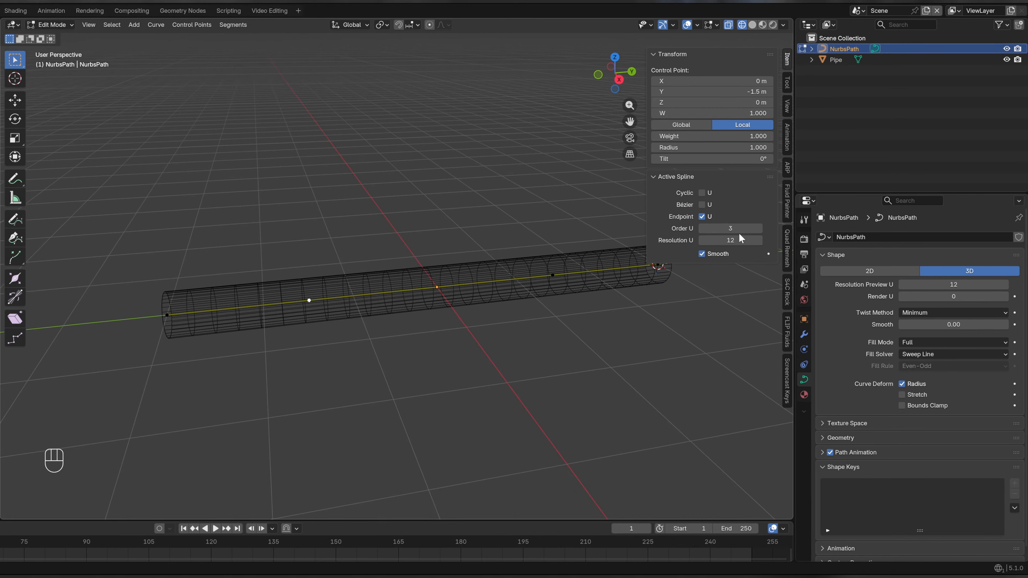
Move the selected control point freely out of the pipe, about -0.71 m in X, 0.1 m in Y and 1.08 m in Z.
middle_drag(546, 247, 502, 262)
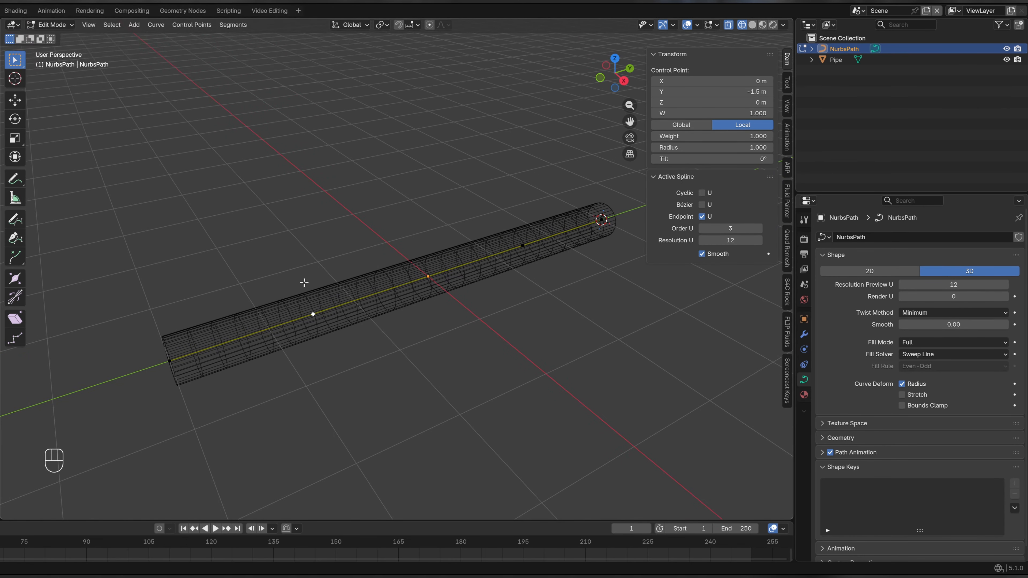
key(g)
click(278, 218)
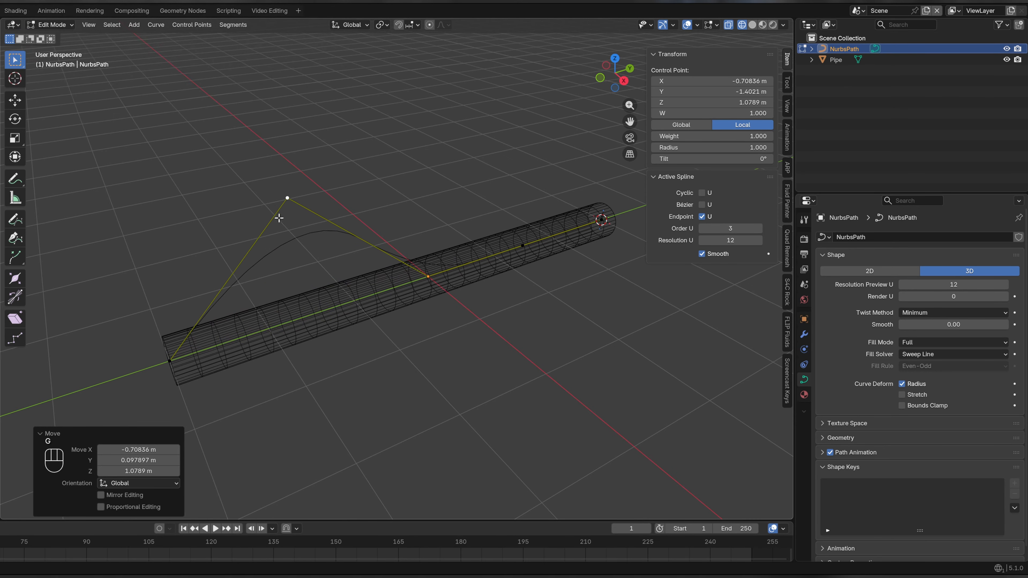
scroll(263, 222, up, 3)
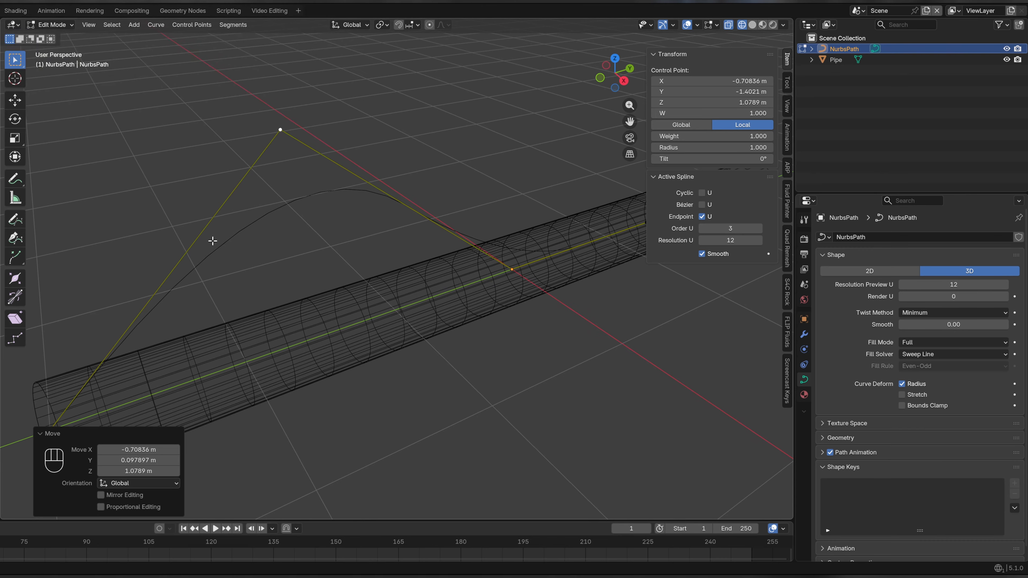
Set the path spline's Order U to 2 to compare the bend's shape around the raised control point.
middle_drag(371, 197, 398, 227)
click(702, 229)
middle_drag(405, 226, 412, 194)
scroll(412, 194, down, 2)
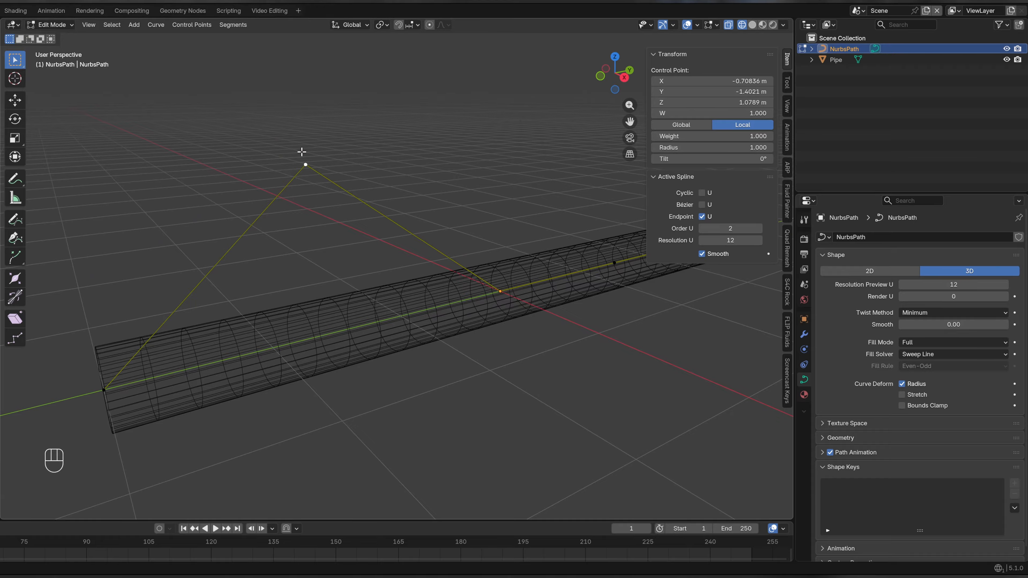
Restore the spline's Order U to 3 and undo the control point's move.
click(760, 229)
middle_drag(346, 238, 409, 241)
middle_drag(557, 249, 388, 226)
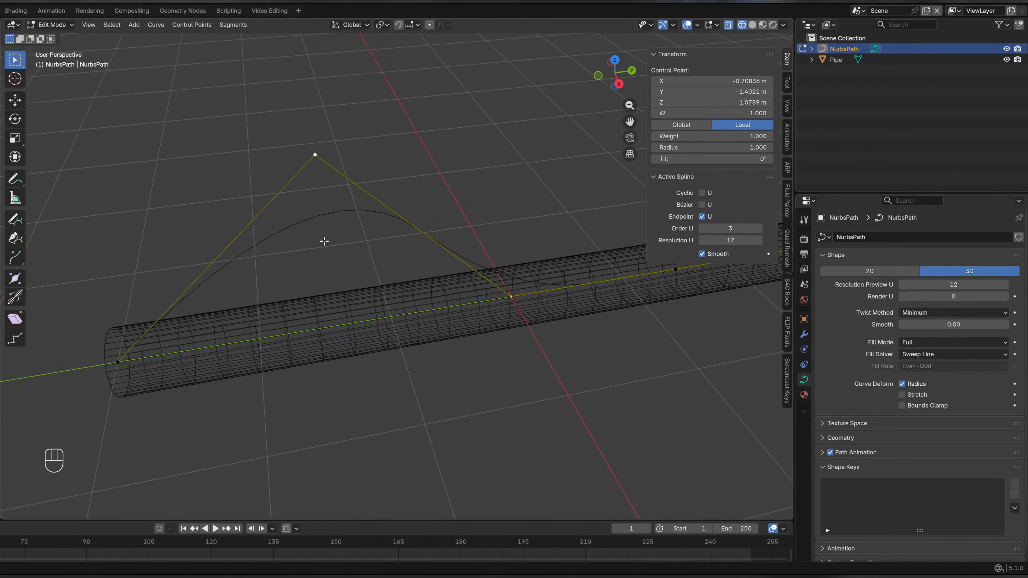
key(ctrl+z)
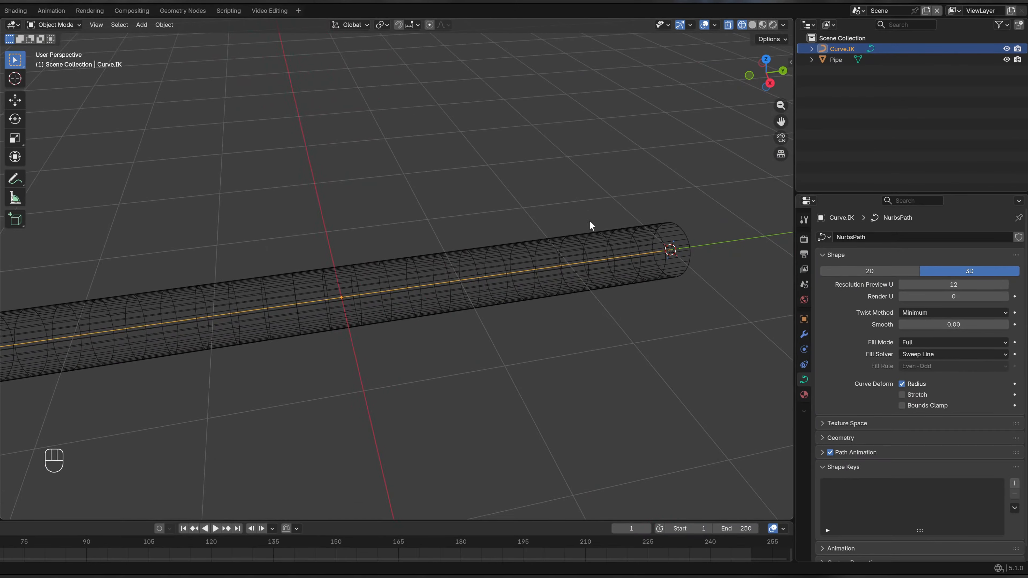
Add a single-bone armature at the 3D cursor on the pipe's positive Y end.
key(Tab)
key(Tab)
key(shift+a)
mouse_move(477, 221)
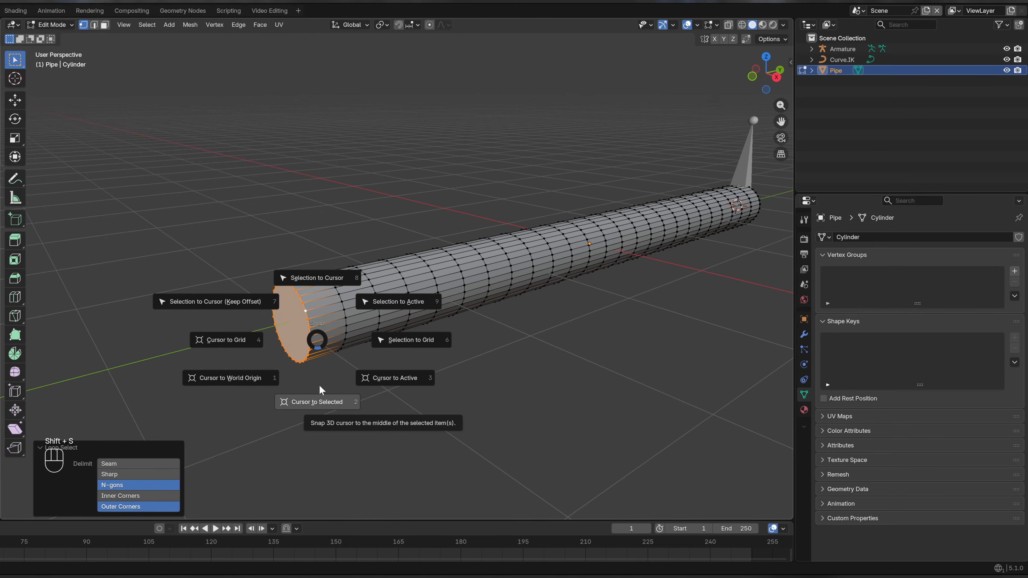
Snap the 3D cursor to the selected loop at the pipe's negative Y end, and snap the armature bone's tip to it.
click(323, 388)
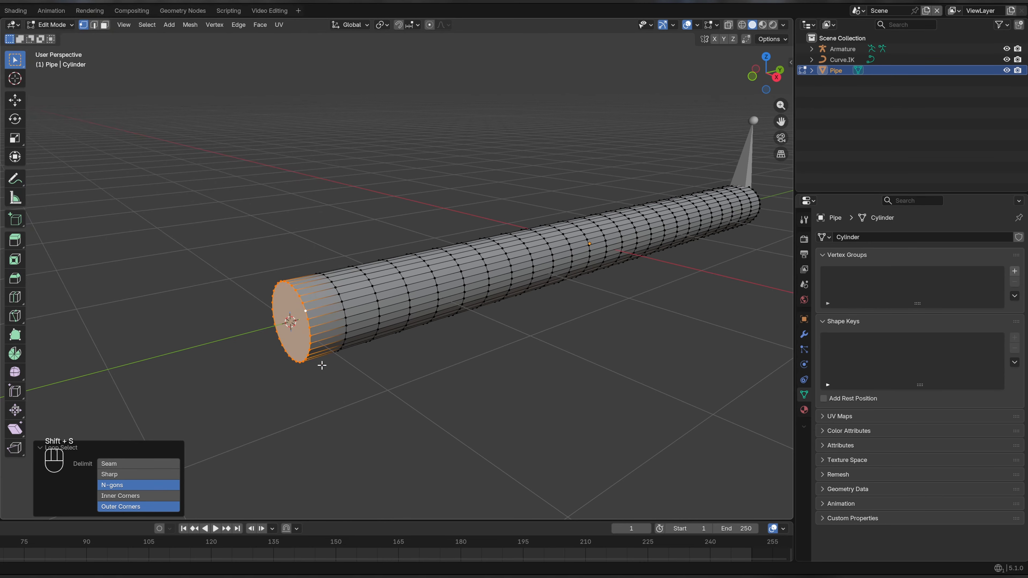
key(Tab)
click(843, 49)
key(Tab)
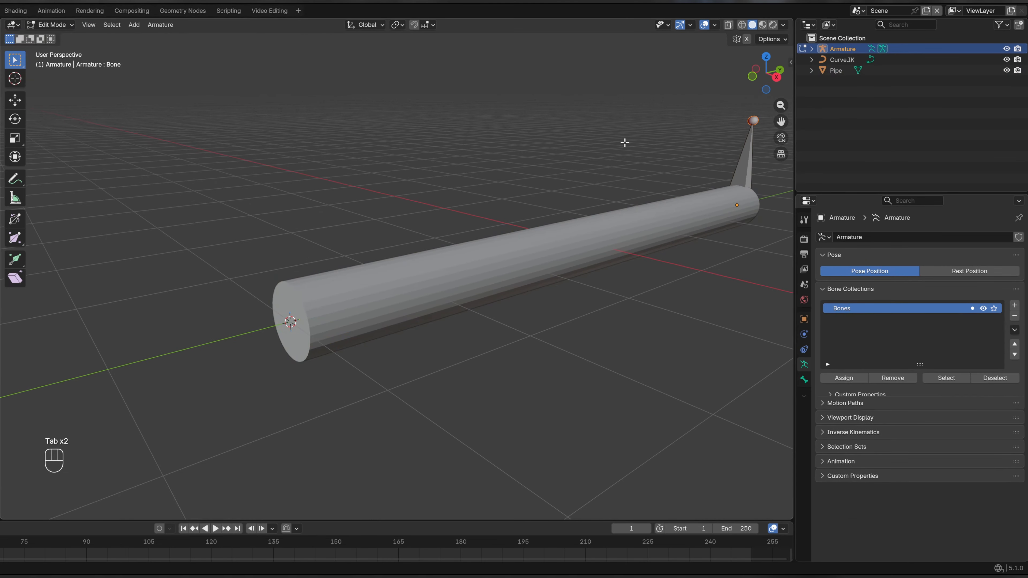
drag(717, 97, 784, 128)
key(shift+s)
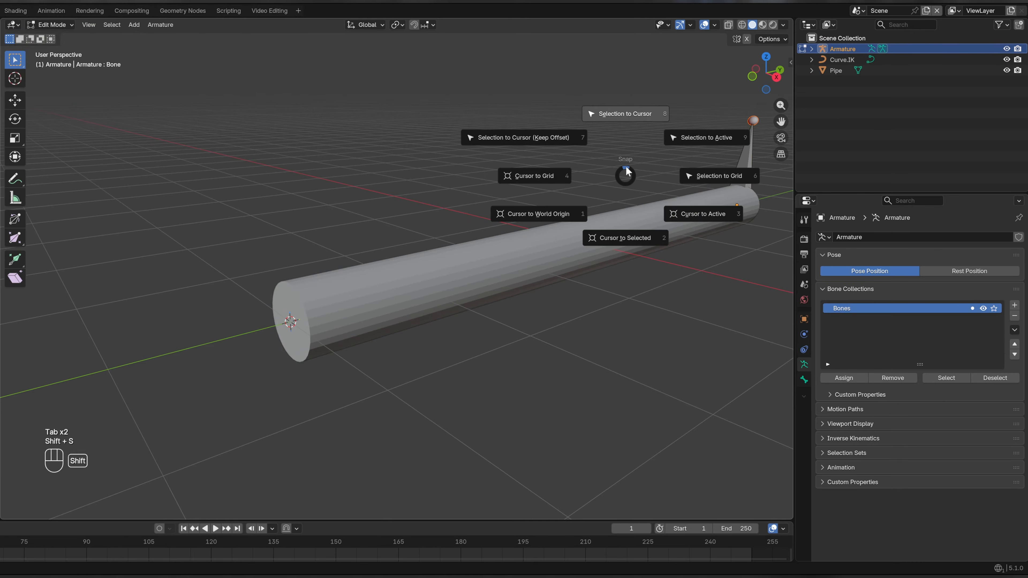
click(623, 121)
Select the bone running through the pipe and switch the viewport to wireframe shading.
middle_drag(500, 179, 326, 220)
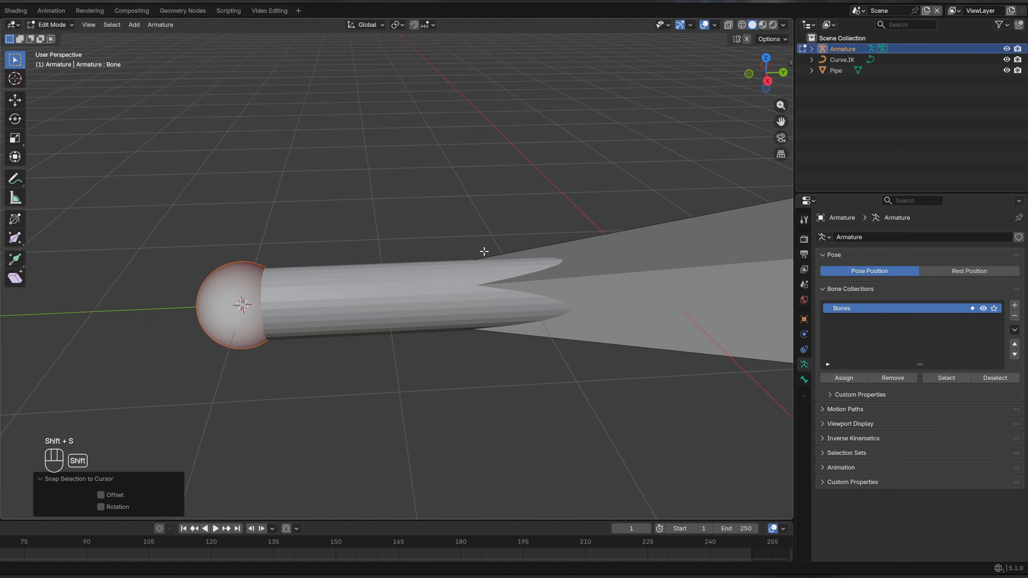
shift+middle_drag(484, 251, 320, 261)
scroll(542, 260, down, 3)
click(490, 265)
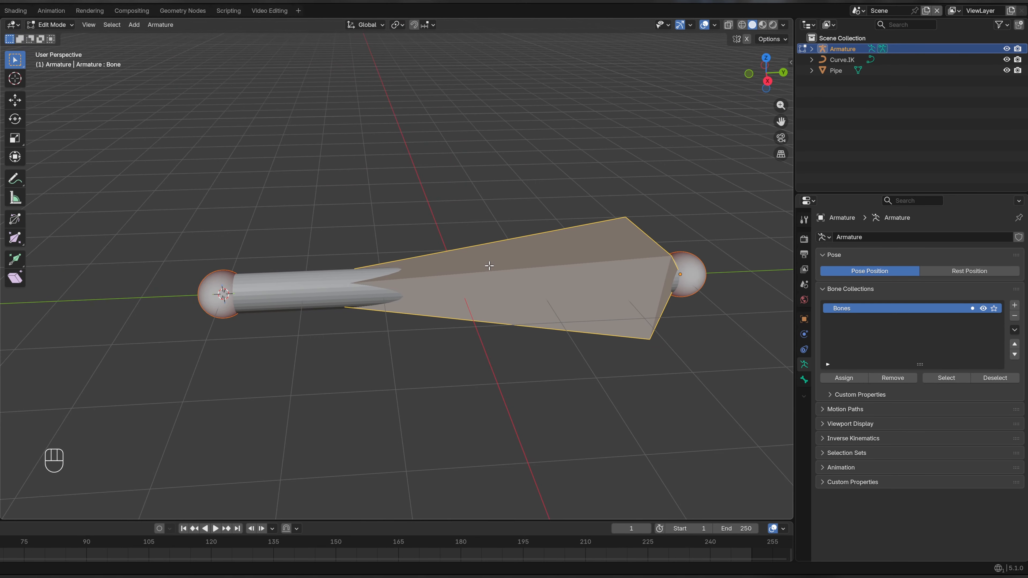
scroll(233, 304, up, 3)
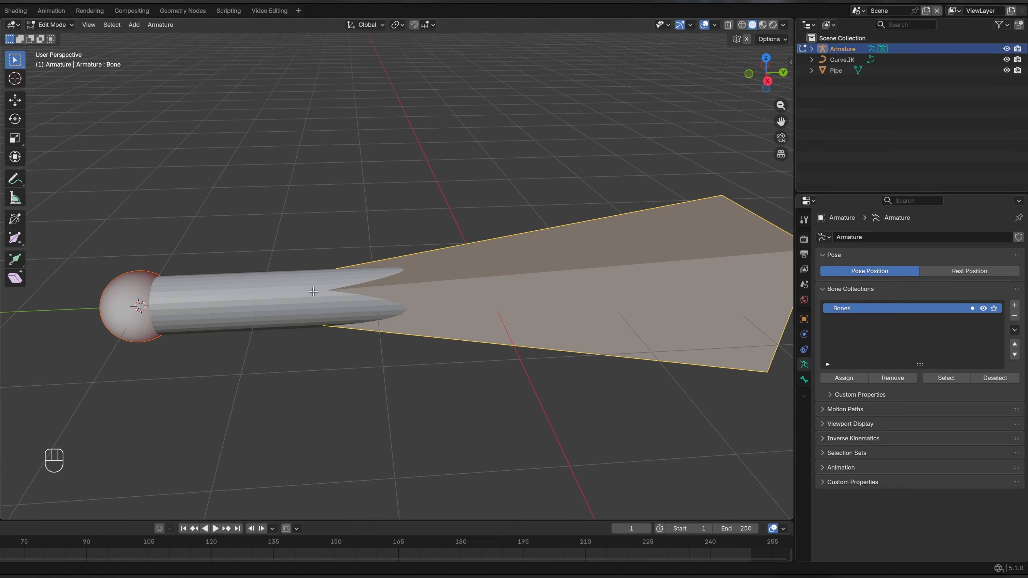
mouse_move(254, 287)
middle_down()
mouse_move(319, 273)
mouse_move(261, 283)
middle_up()
key(z)
click(229, 299)
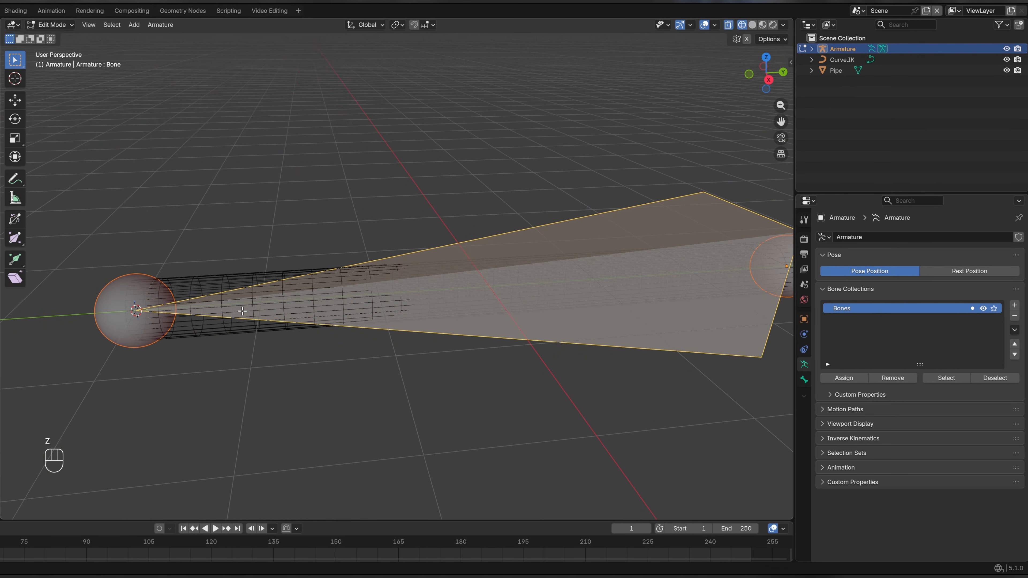
Subdivide the selected bone with 24 cuts.
right_click(322, 300)
click(323, 300)
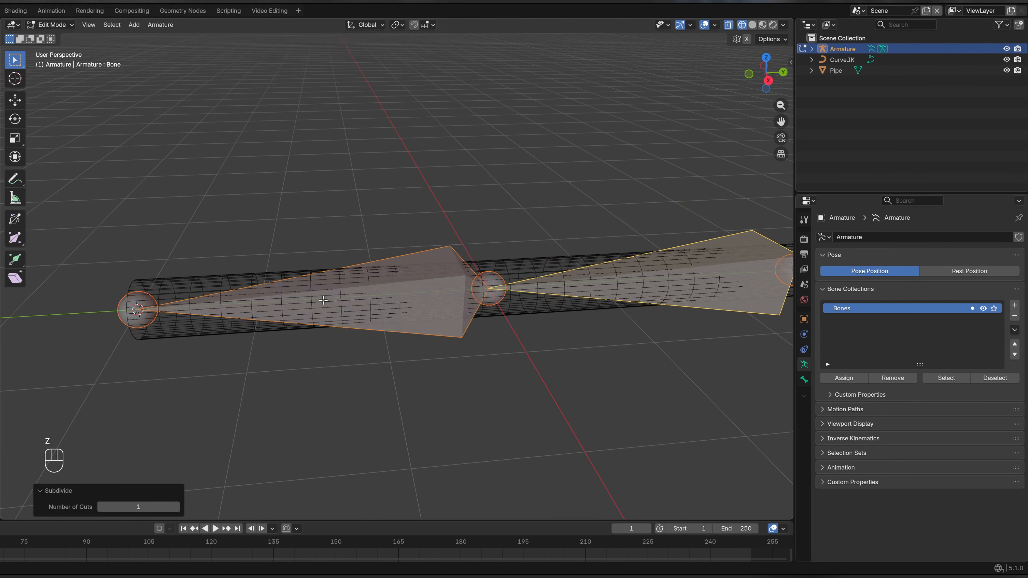
click(142, 507)
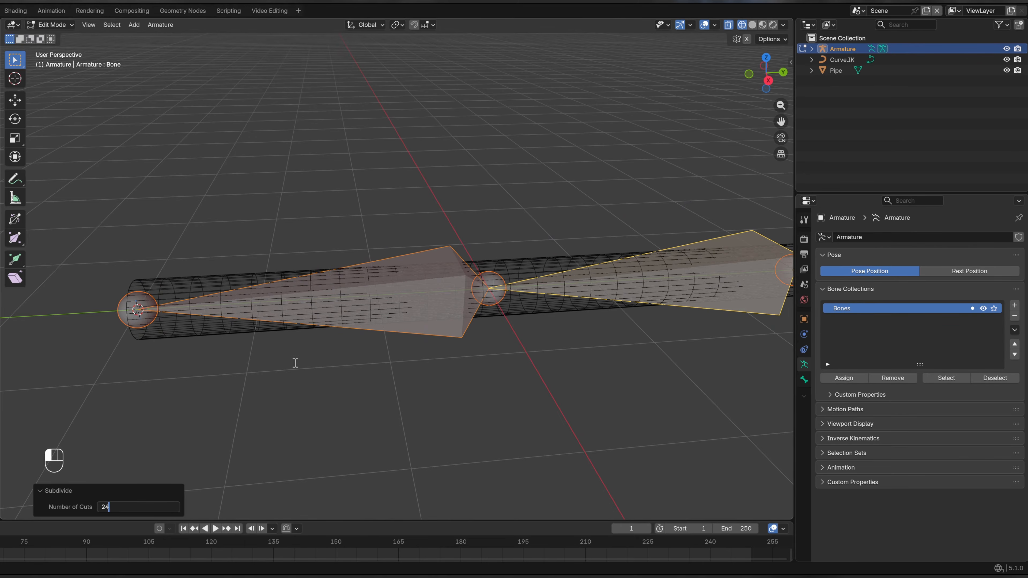
key(Return)
Examine the subdivided bone chain from one end of the pipe to the other.
scroll(348, 341, down, 2)
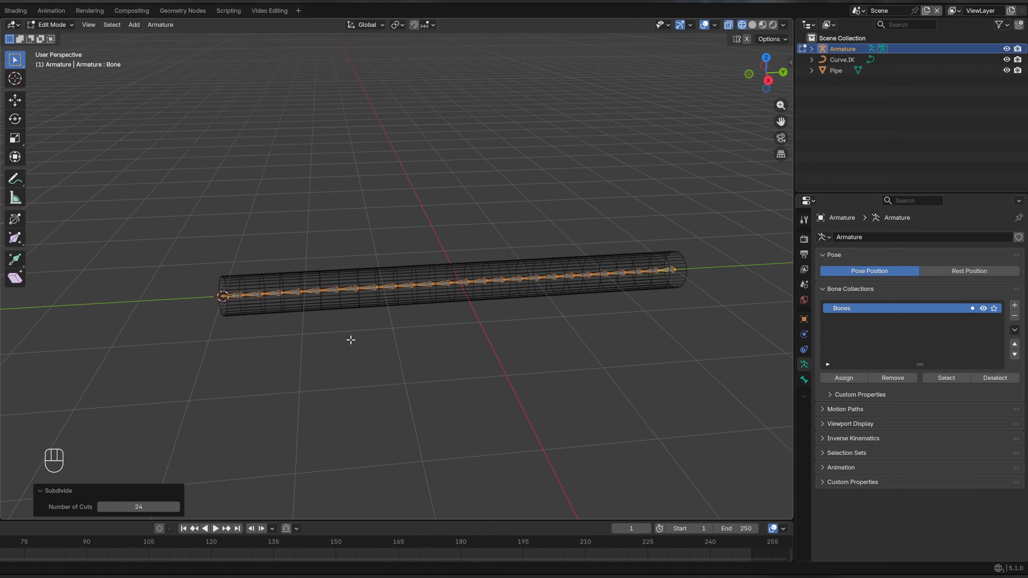
shift+middle_drag(432, 314, 368, 314)
middle_drag(400, 310, 408, 329)
scroll(387, 295, up, 2)
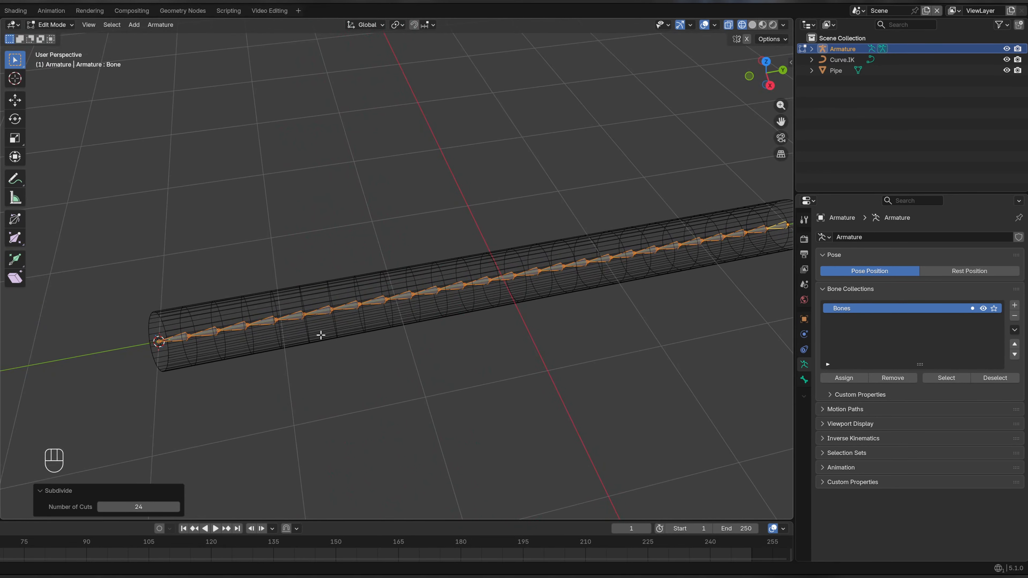
middle_drag(320, 335, 390, 297)
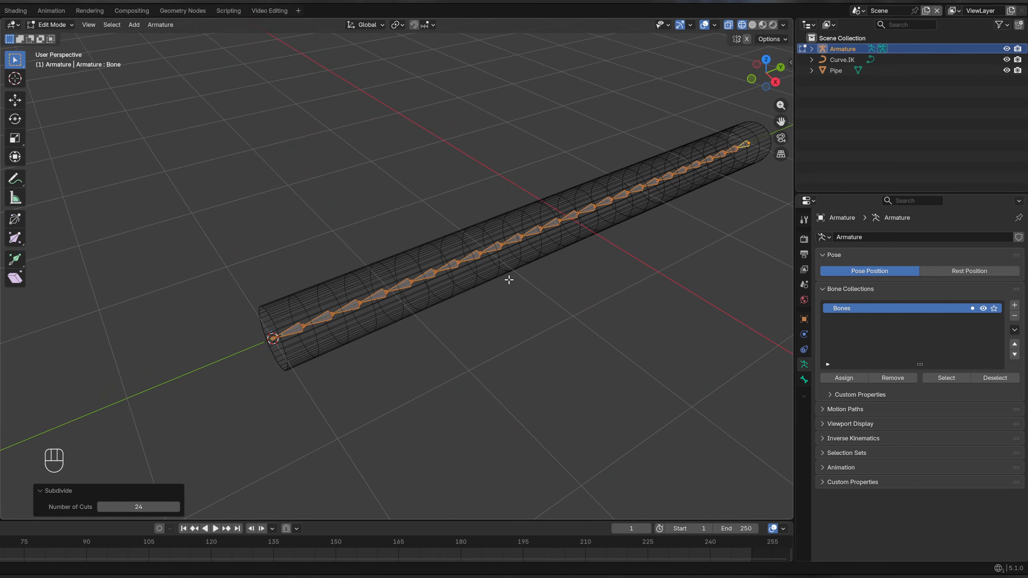
middle_drag(508, 279, 301, 278)
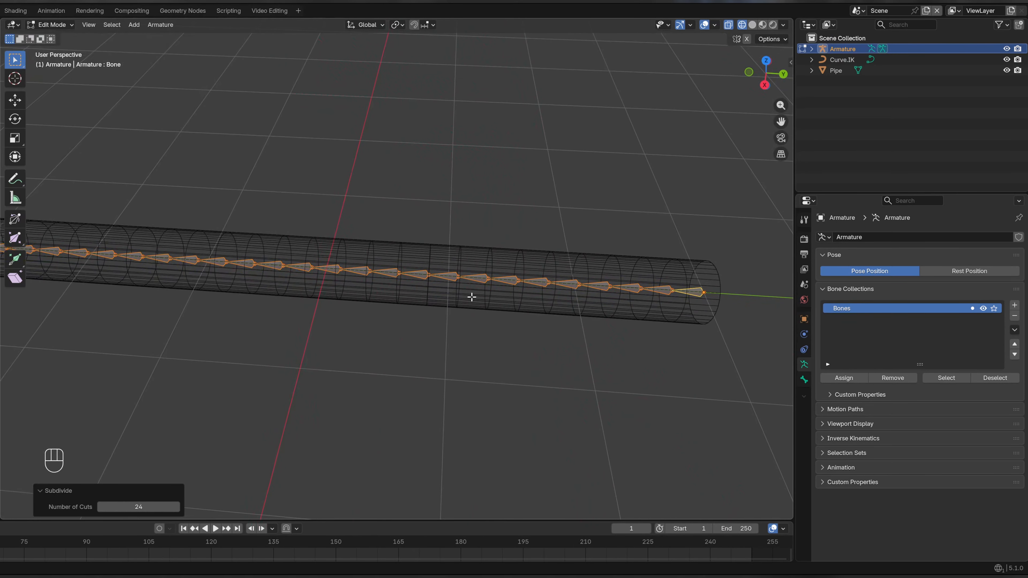
middle_drag(190, 280, 287, 323)
scroll(323, 323, down, 4)
scroll(300, 322, up, 4)
scroll(287, 324, down, 1)
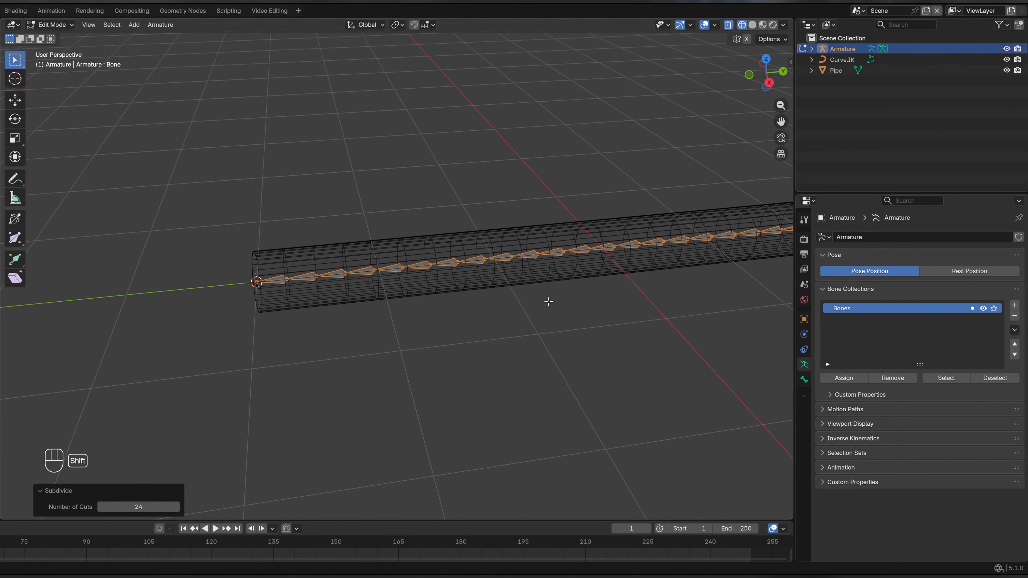
shift+middle_drag(548, 301, 263, 343)
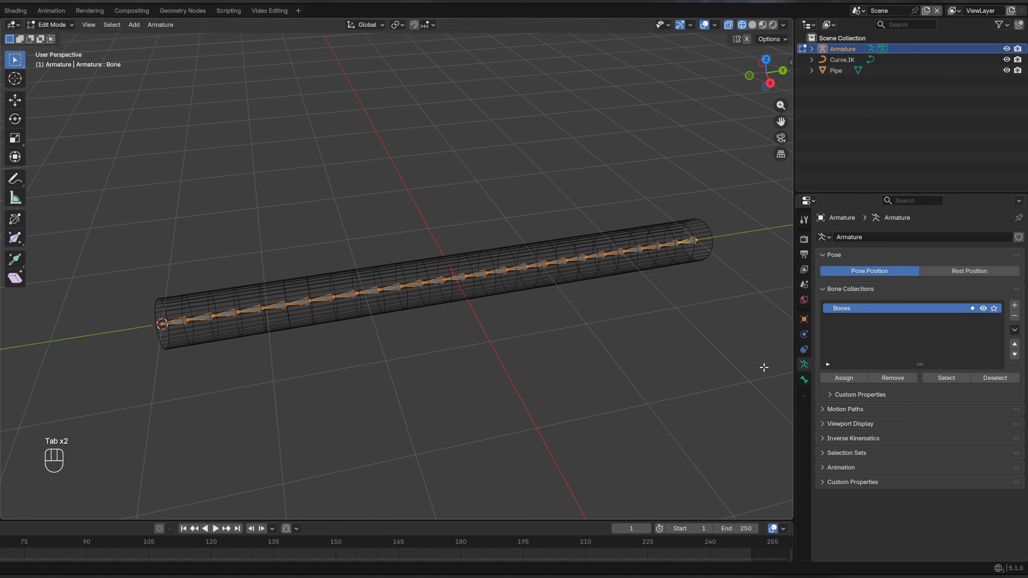
Parent the Pipe to the Armature in Object Mode using Armature Deform With Automatic Weights.
key(Tab)
middle_drag(454, 305, 259, 264)
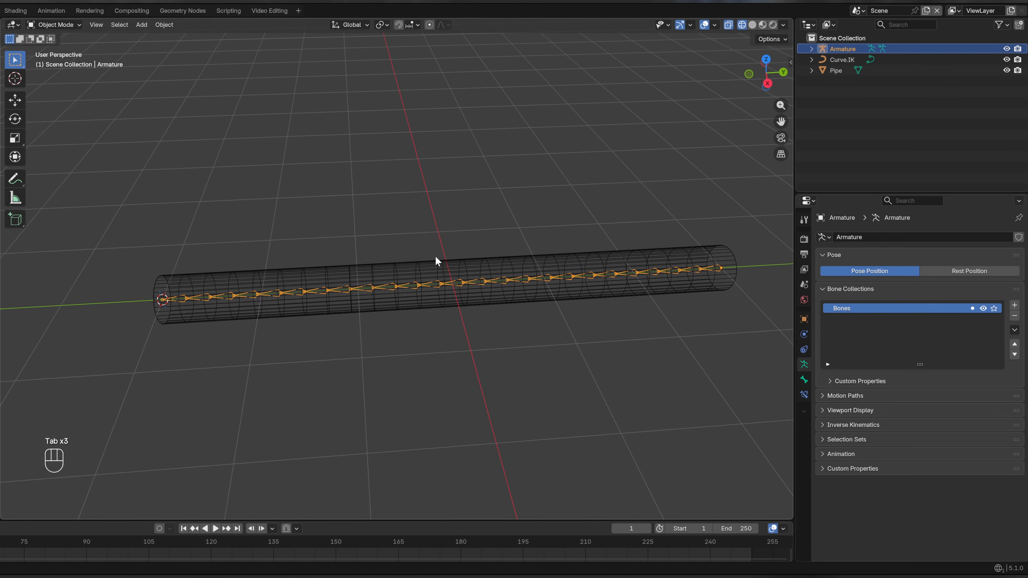
click(837, 72)
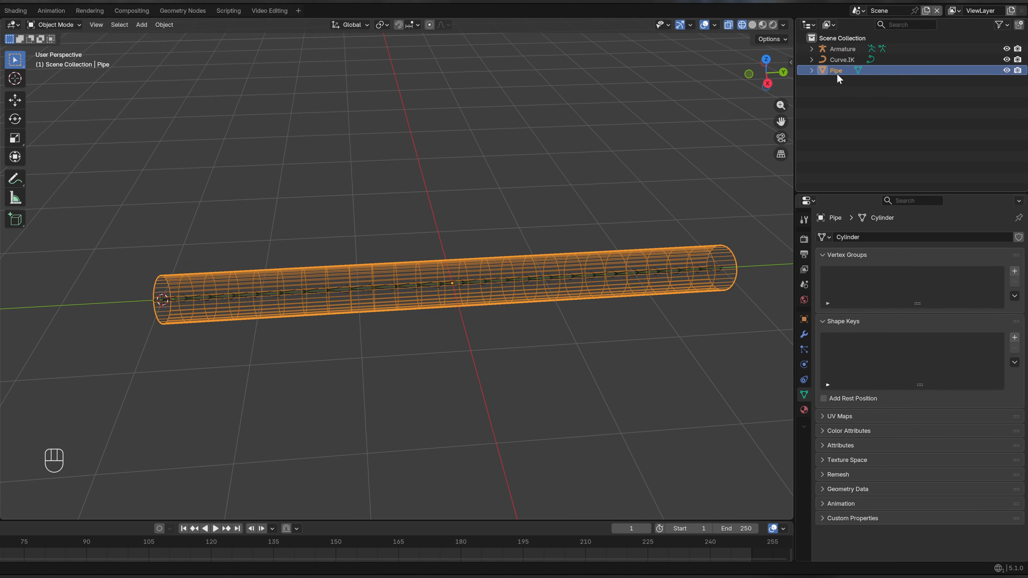
ctrl+click(840, 50)
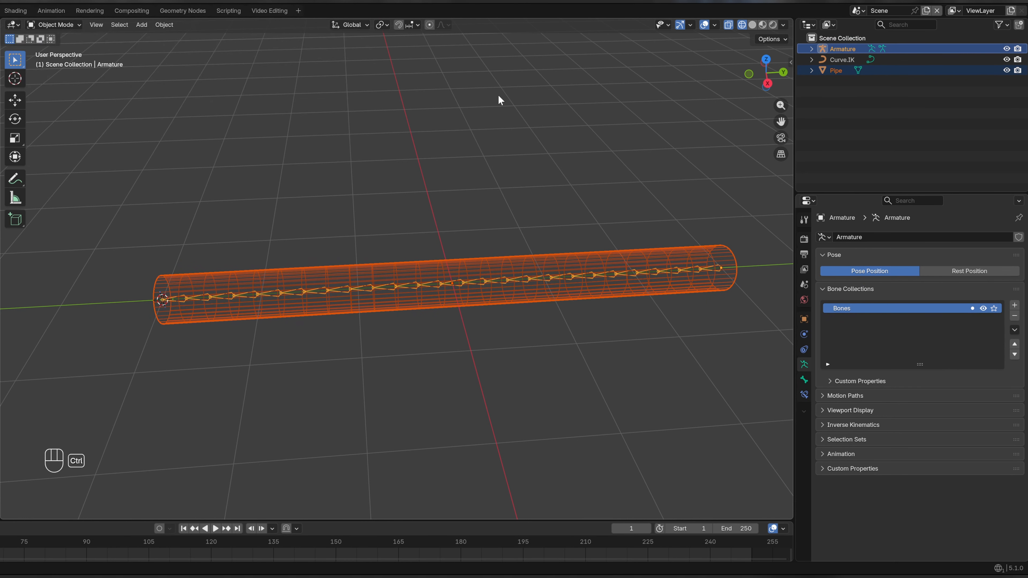
key(ctrl+p)
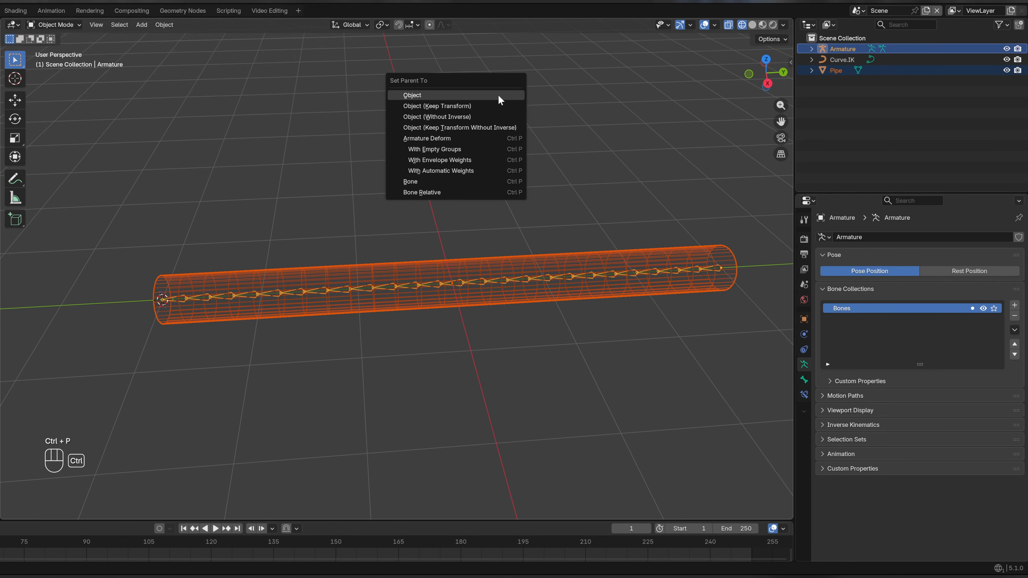
click(452, 173)
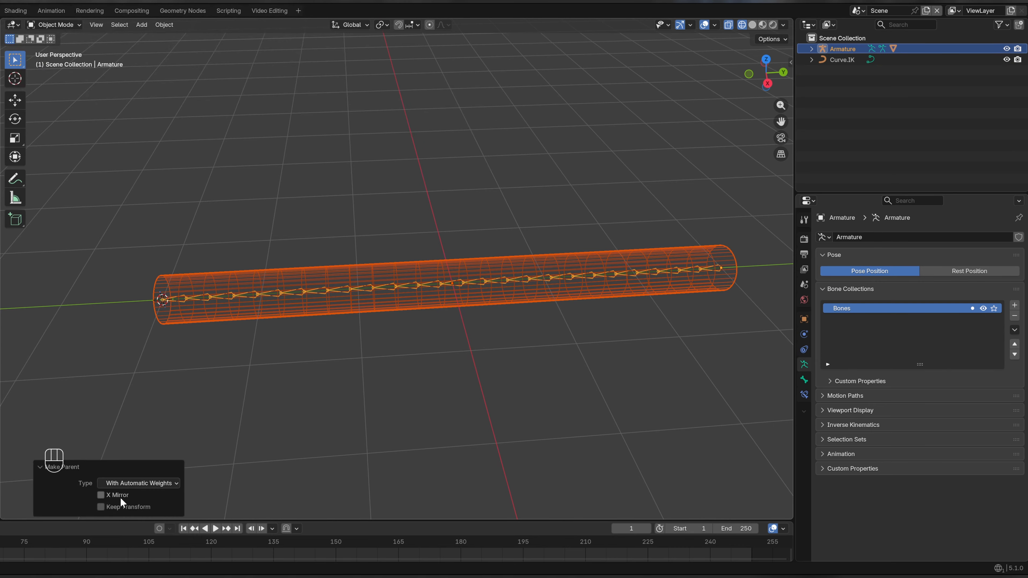
click(687, 255)
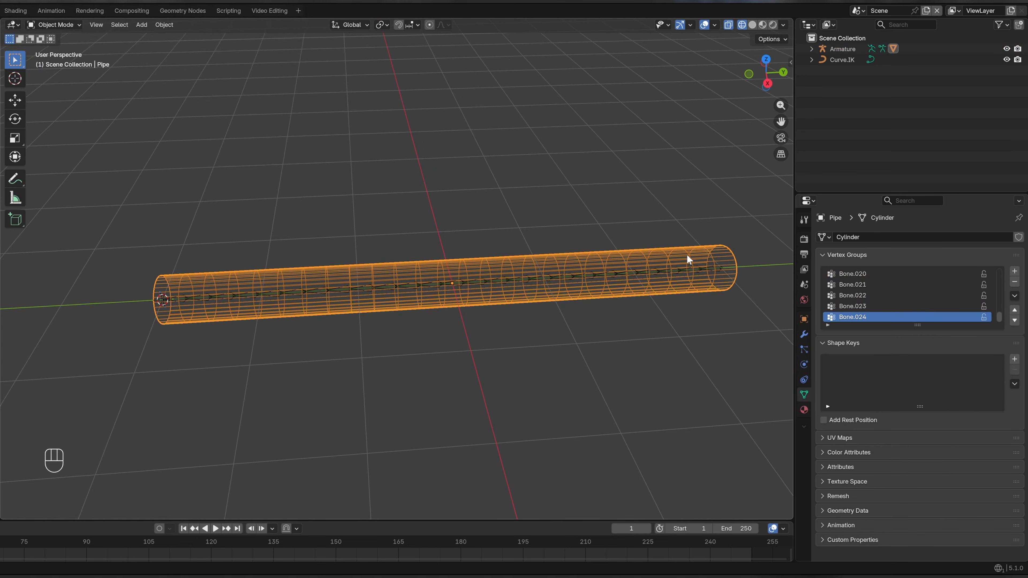
Try rotating a bone near the pipe's negative Y end in the armature's Pose Mode with solid shading to test the deformation.
click(838, 50)
click(60, 24)
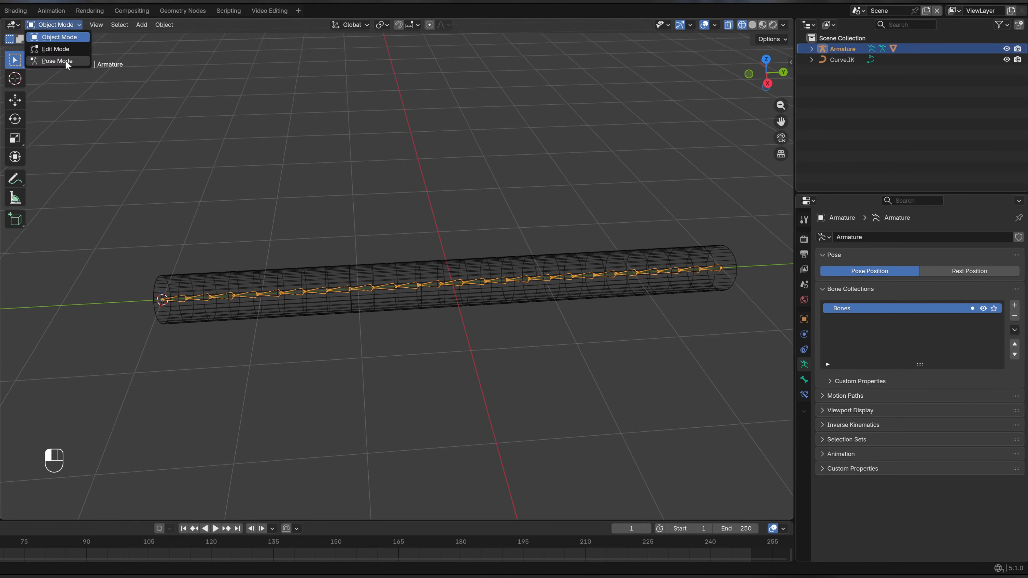
click(65, 59)
click(286, 295)
key(r)
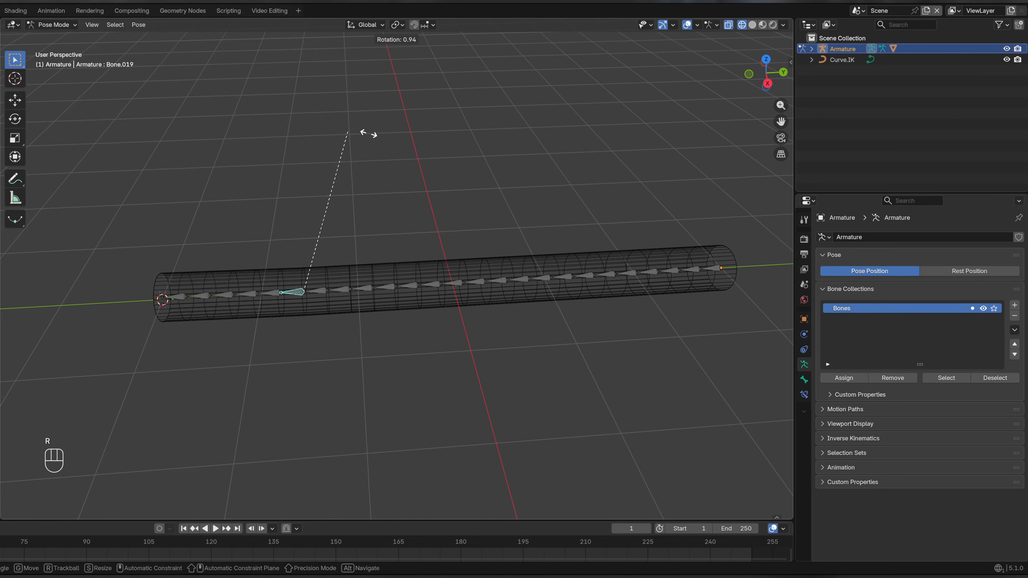
right_click(453, 162)
key(z)
click(365, 169)
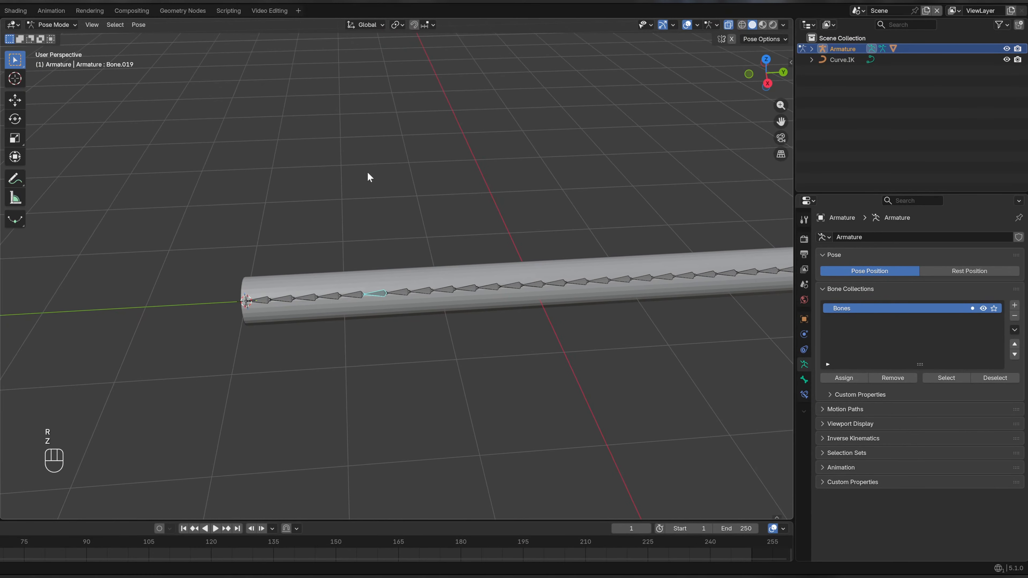
key(r)
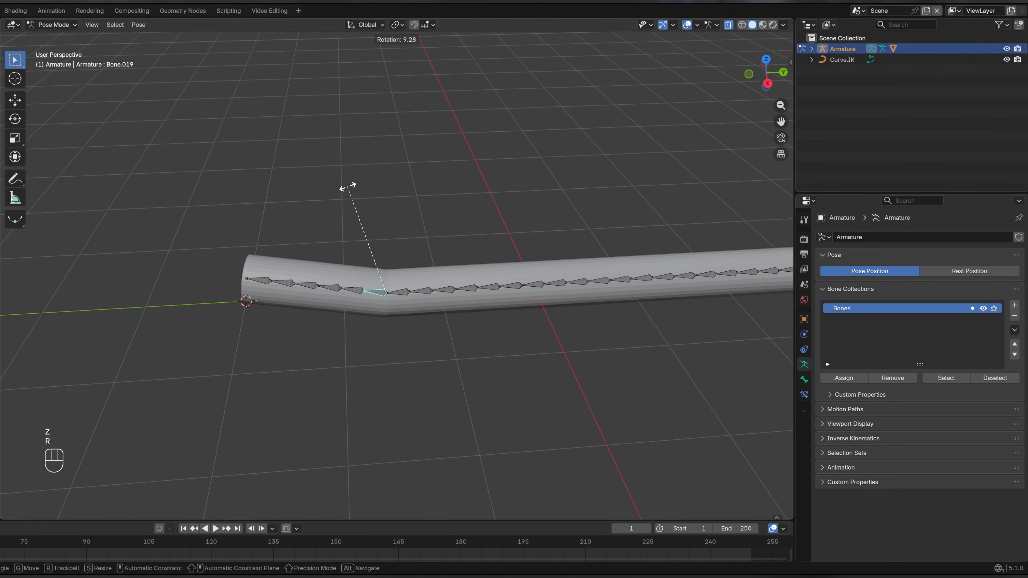
right_click(335, 198)
Try rotating a bone farther along the chain, cancel the rotation, and return the armature to Object Mode.
middle_drag(335, 198, 452, 271)
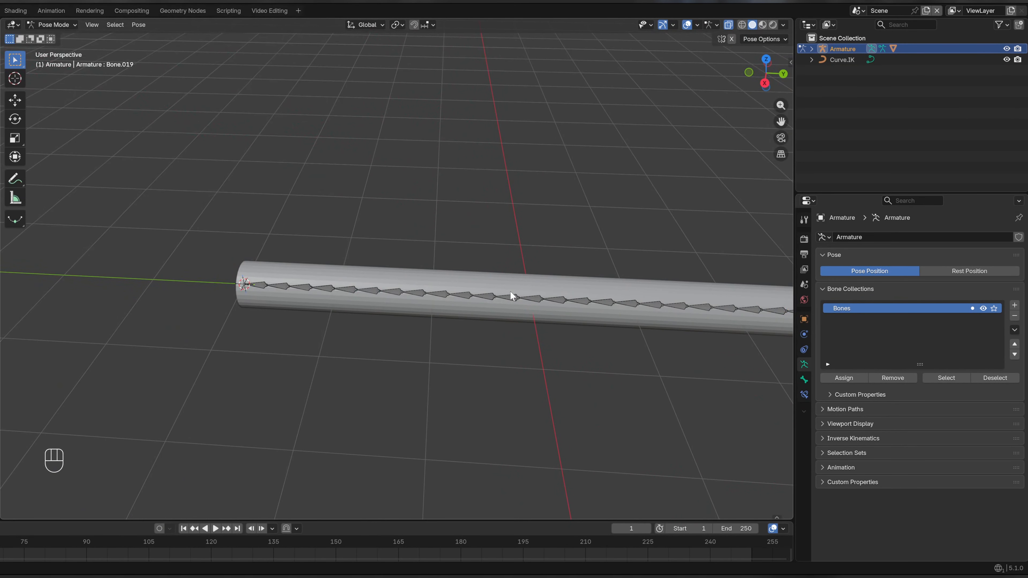
shift+middle_drag(509, 294, 457, 279)
click(454, 284)
key(r)
right_click(523, 191)
click(55, 27)
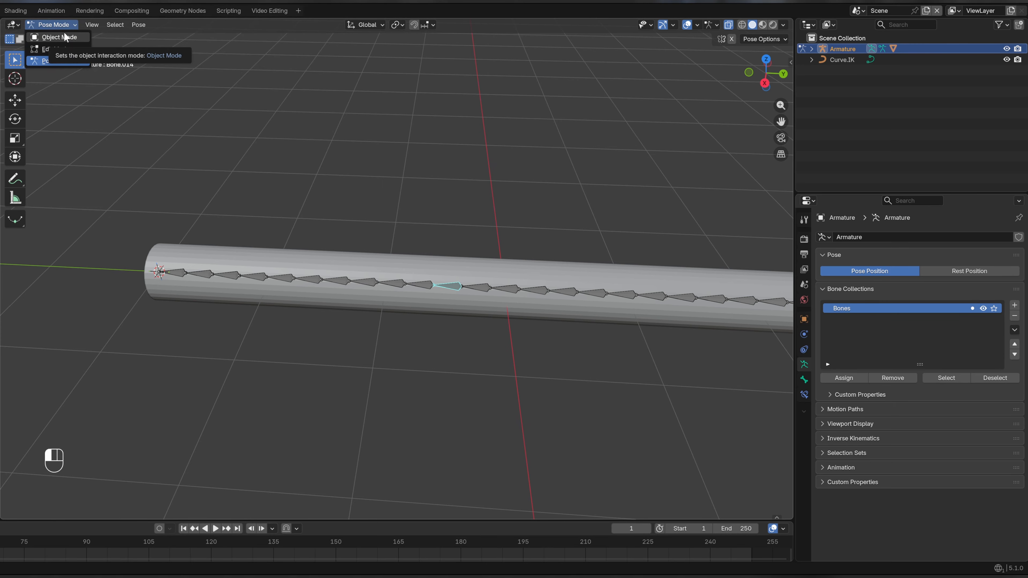
click(64, 37)
Edit the Curve.IK path in wireframe from the right view and select its control point at the pipe's positive Y end.
scroll(383, 144, up, 1)
key(KP_3)
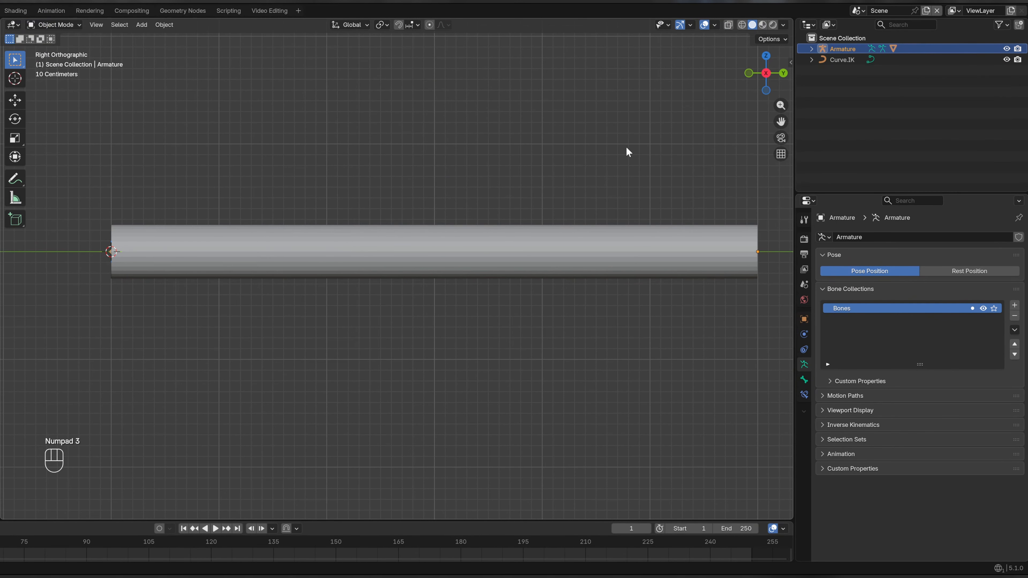
shift+middle_drag(627, 153, 443, 195)
click(850, 61)
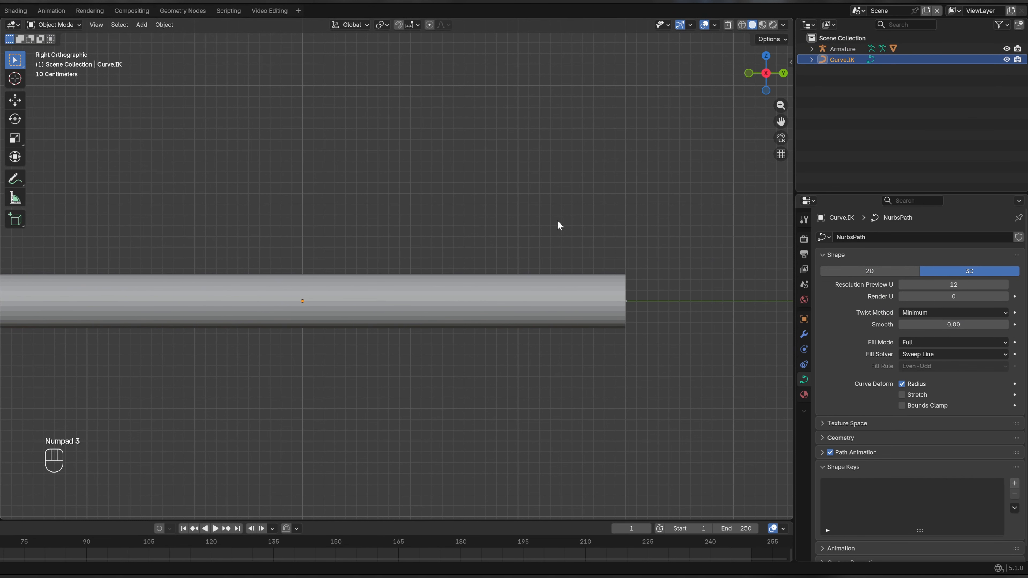
key(z)
click(544, 283)
shift+middle_drag(590, 285, 421, 278)
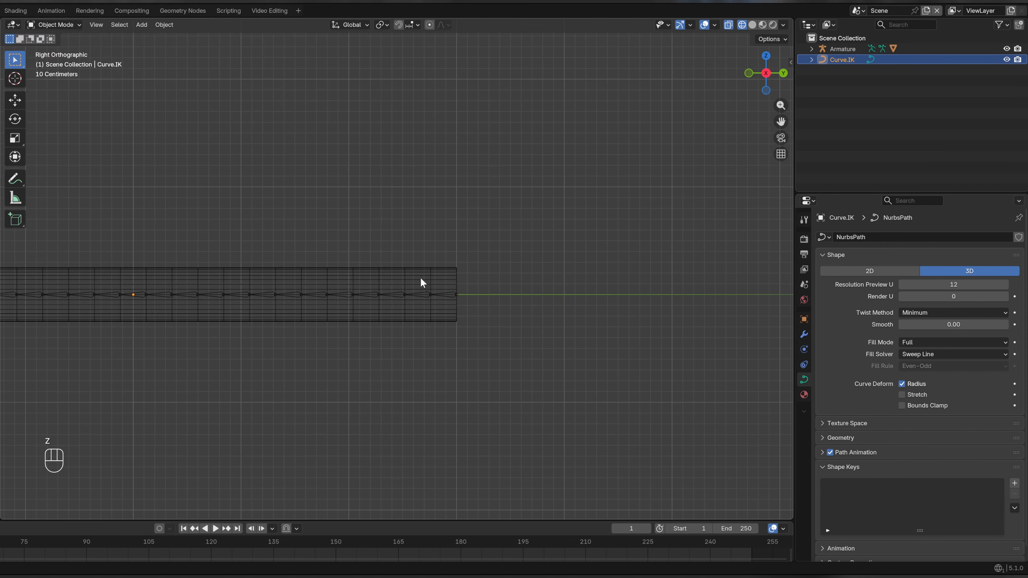
key(Tab)
scroll(429, 246, up, 3)
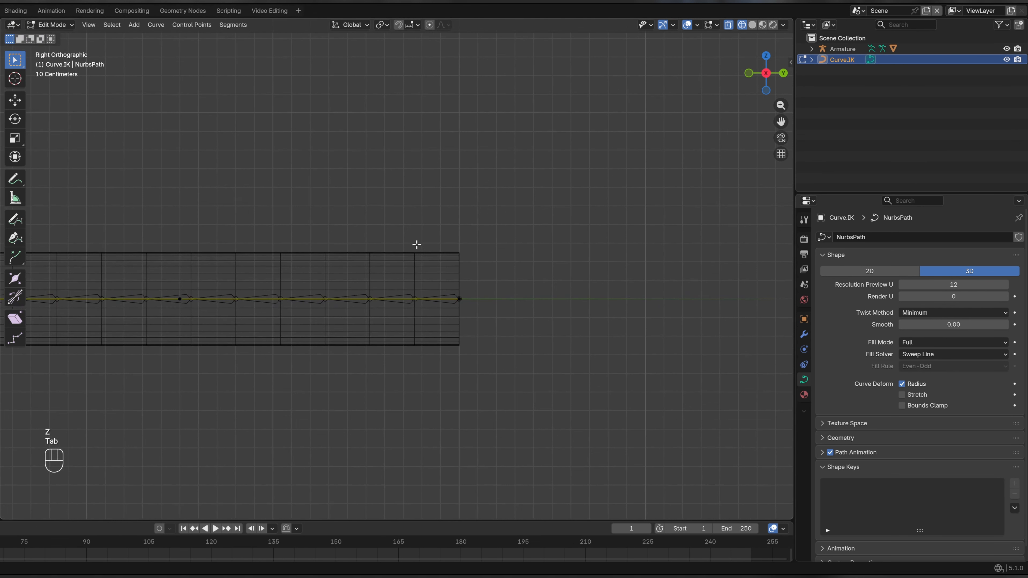
drag(390, 244, 436, 324)
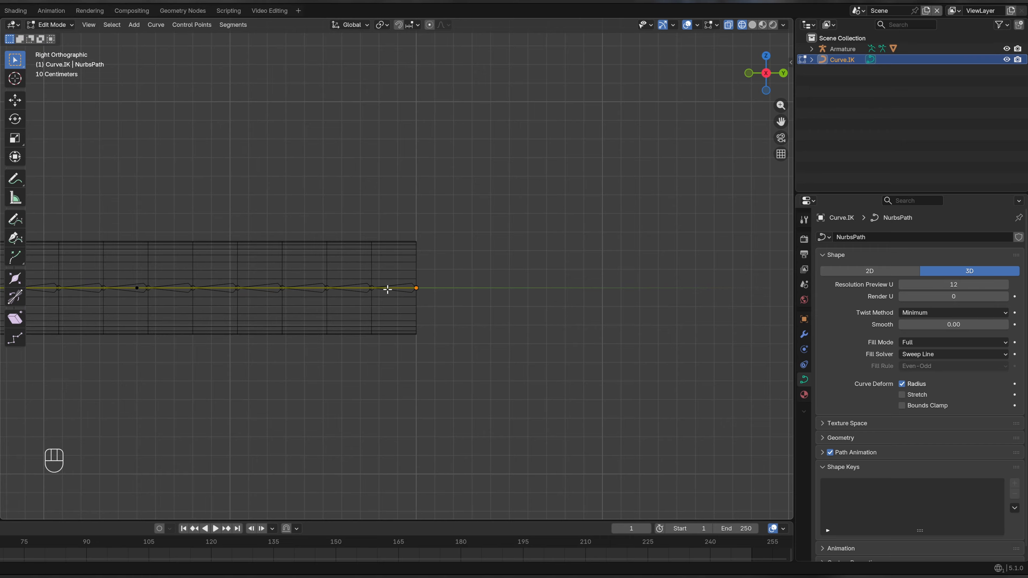
Snap the 3D cursor to the selected curve control point at the pipe's end.
scroll(421, 284, down, 4)
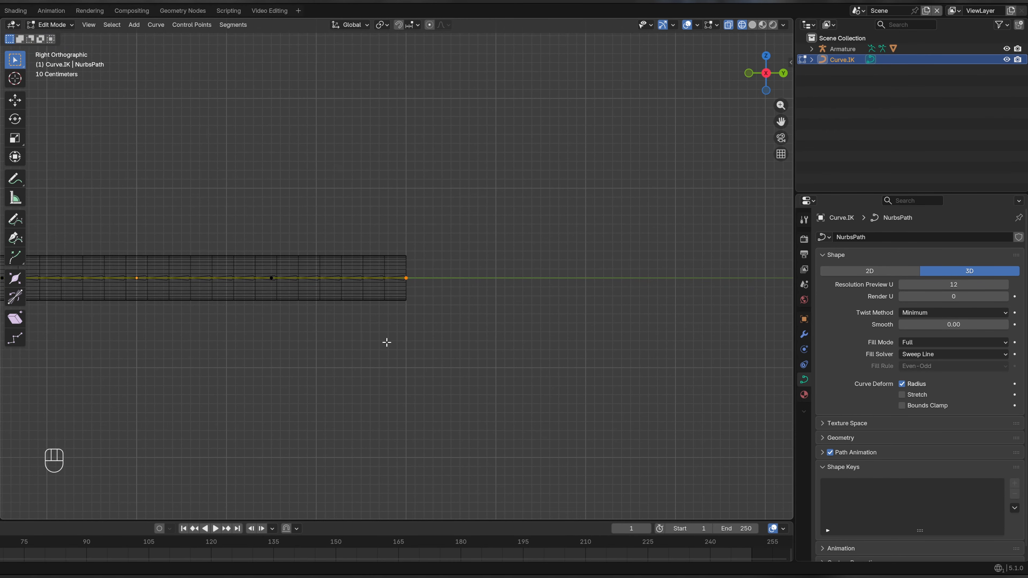
scroll(393, 276, down, 4)
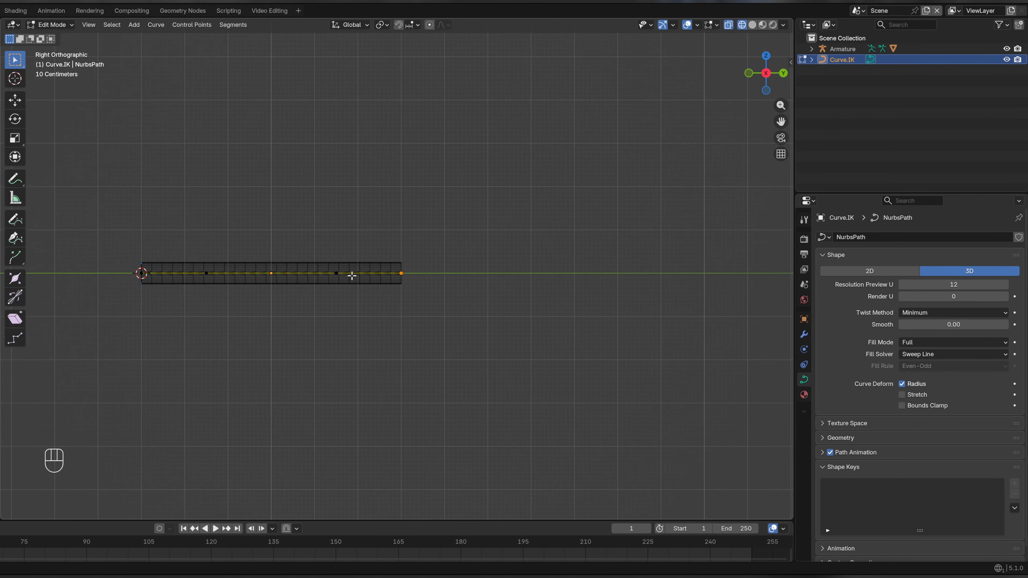
scroll(401, 284, up, 7)
key(shift+s)
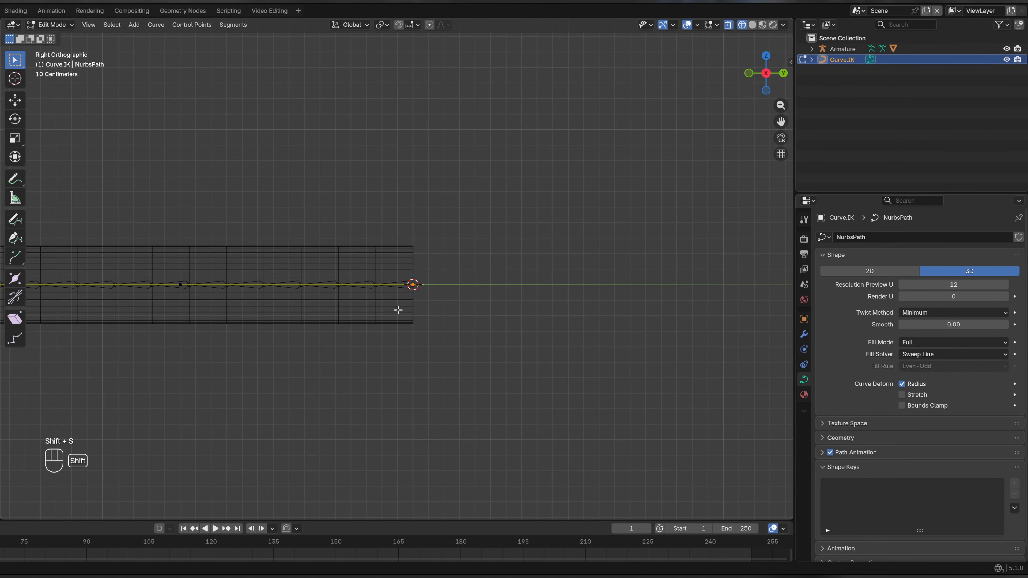
key(shift+s)
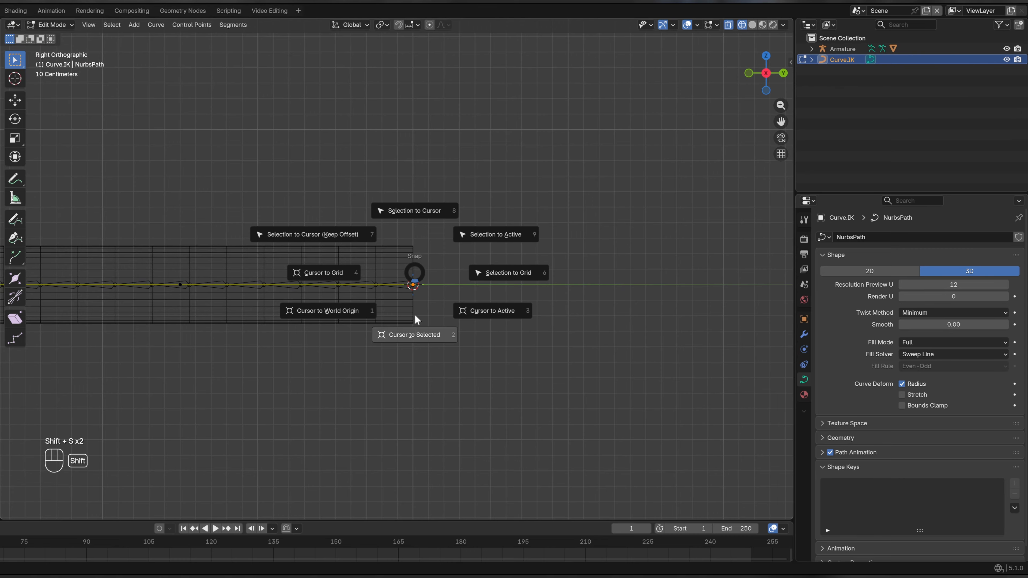
click(416, 320)
middle_drag(416, 319, 436, 328)
key(KP_Decimal)
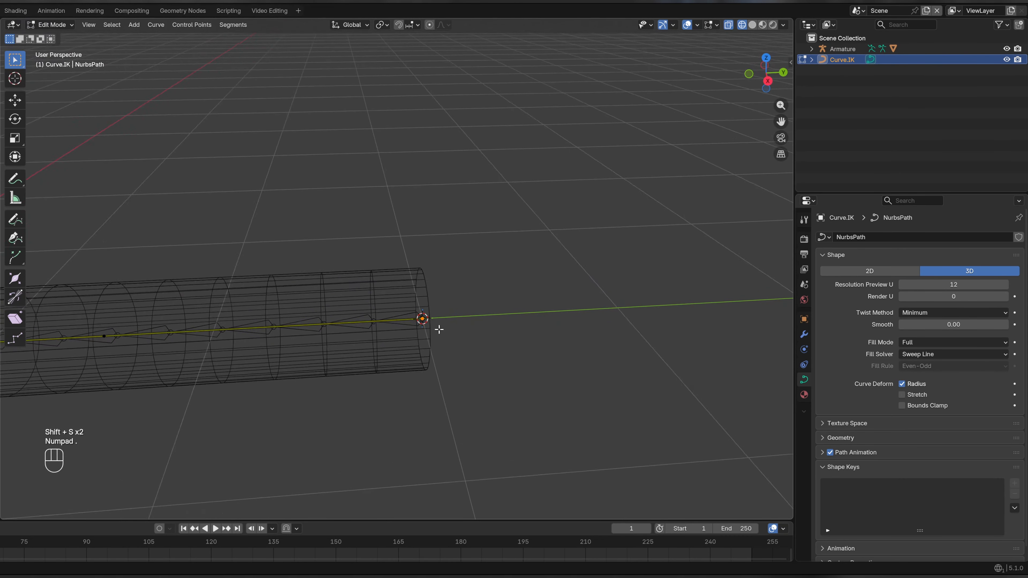
scroll(449, 287, down, 5)
key(KP_3)
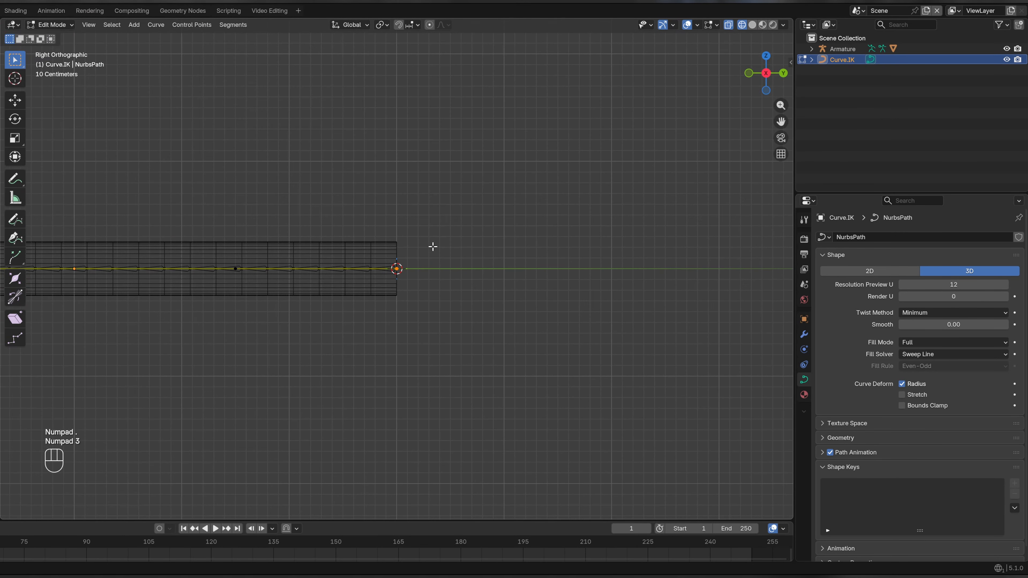
Add a new bone at the 3D cursor in the armature's Edit Mode and name it Root.
key(Tab)
click(843, 49)
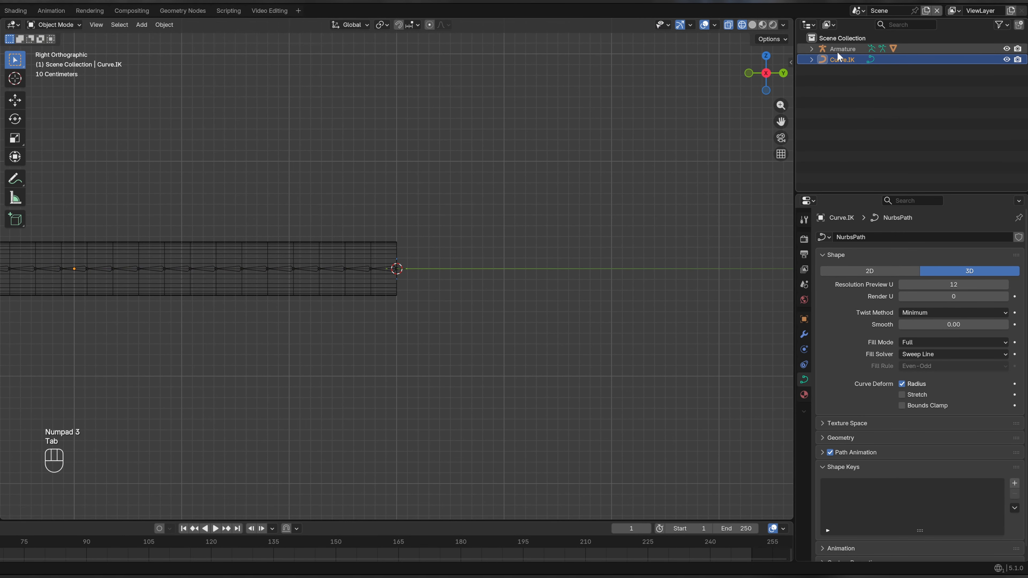
key(Tab)
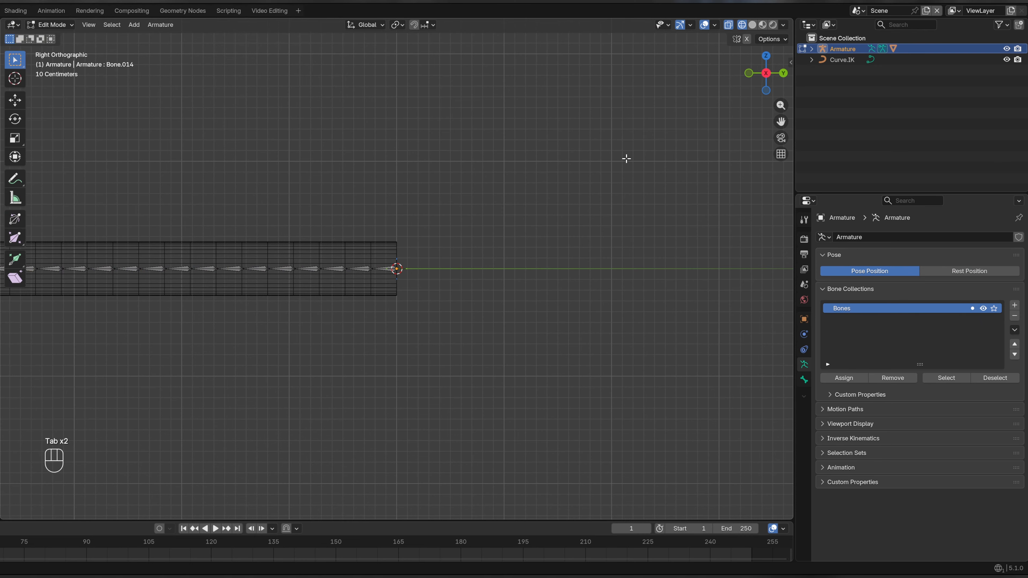
key(Tab)
scroll(465, 213, up, 2)
key(Tab)
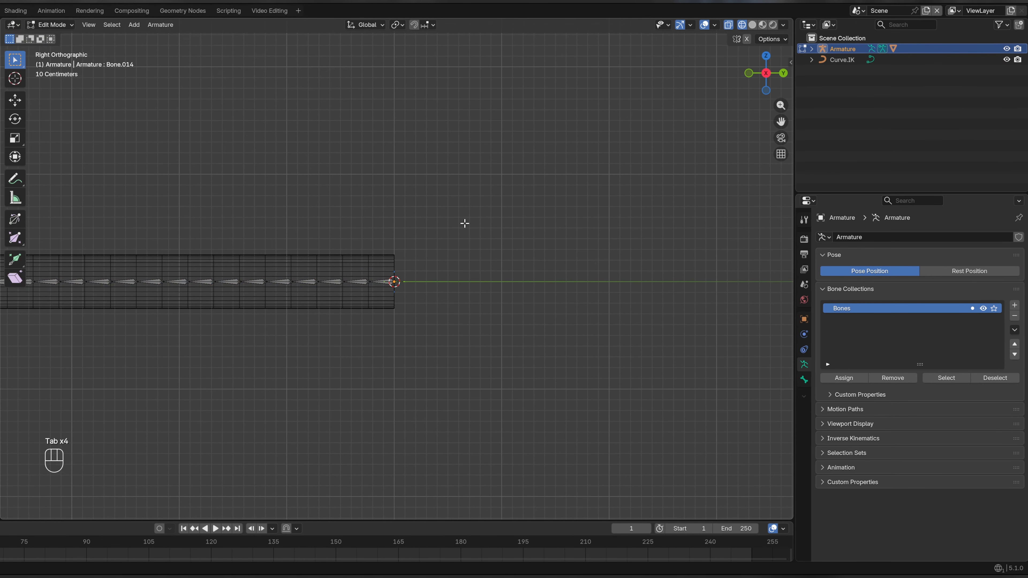
scroll(443, 235, up, 1)
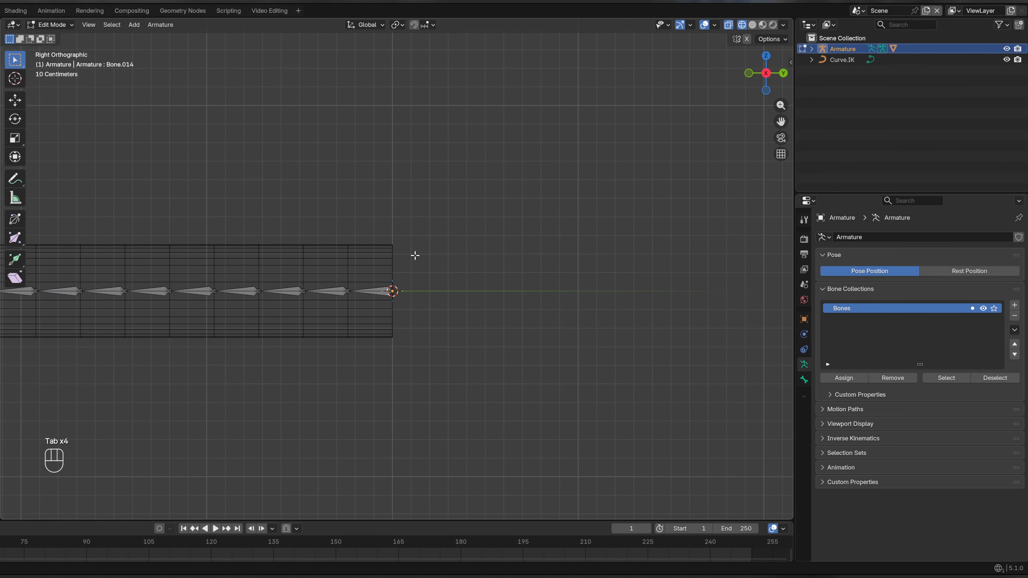
key(shift+a)
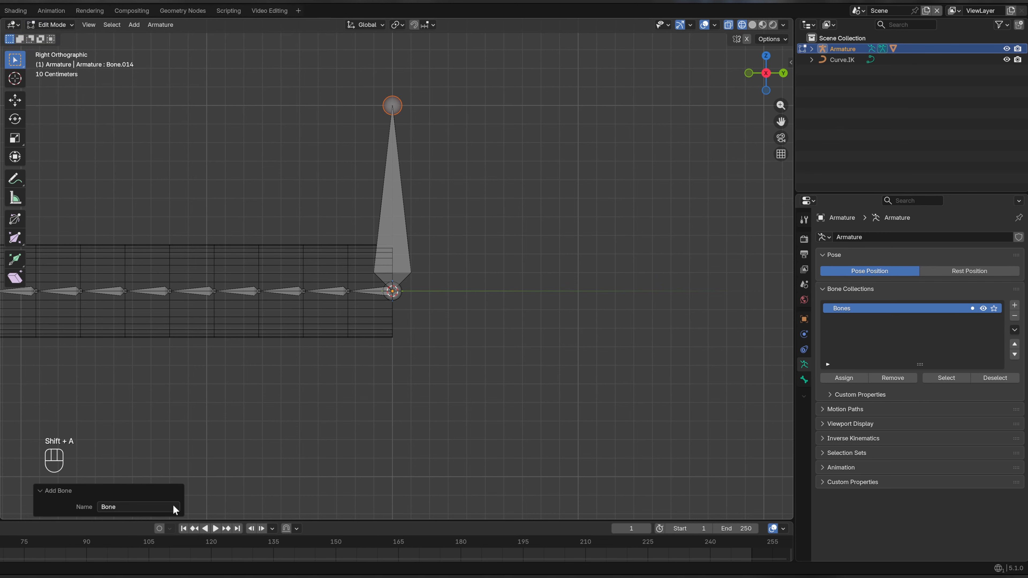
click(144, 502)
text(Root)
key(Return)
Examine the chain bones beside the root bone by selecting them one after another.
shift+middle_drag(248, 247, 265, 248)
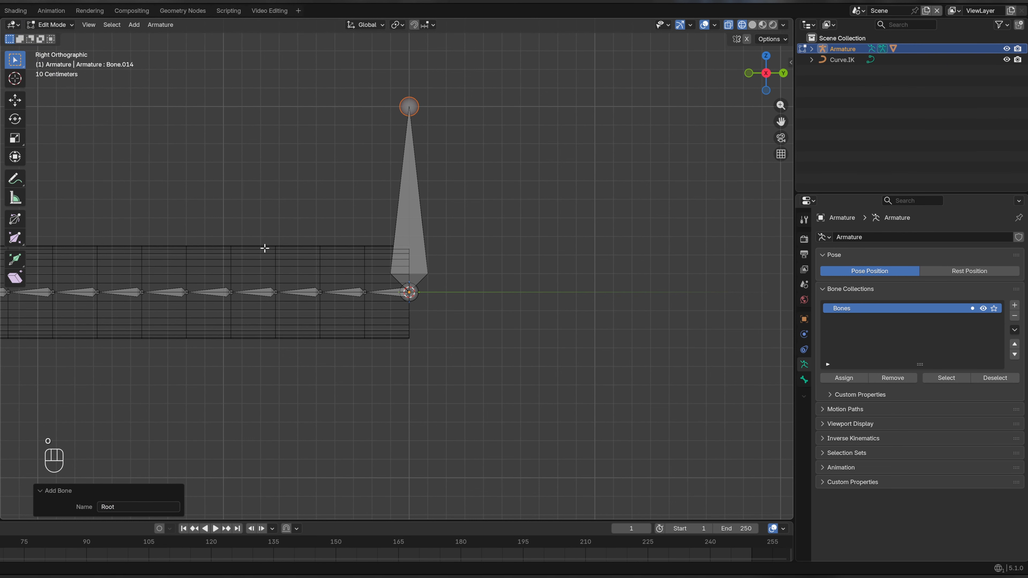
click(405, 228)
click(385, 292)
click(343, 295)
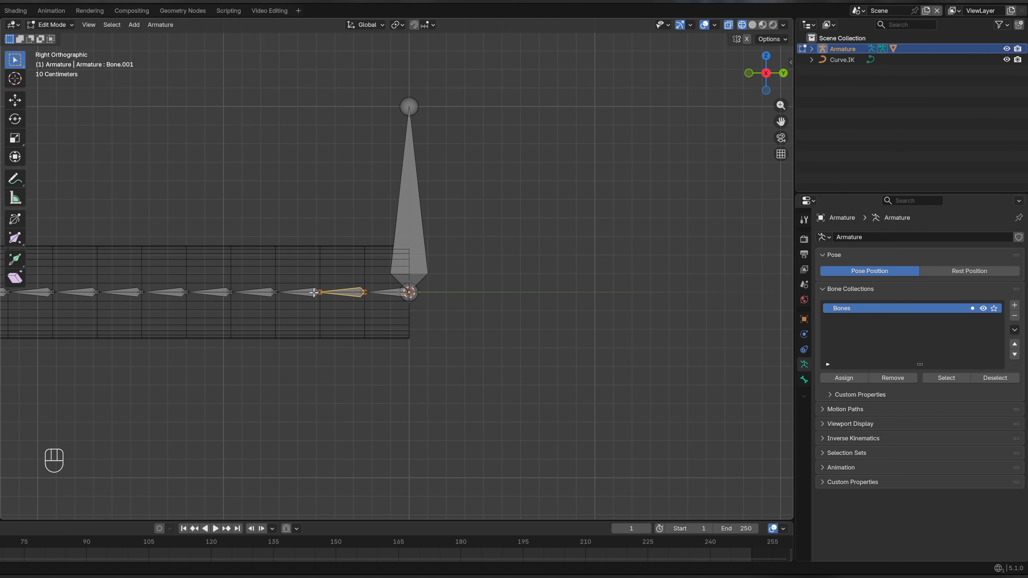
click(301, 292)
click(259, 291)
click(222, 292)
click(393, 293)
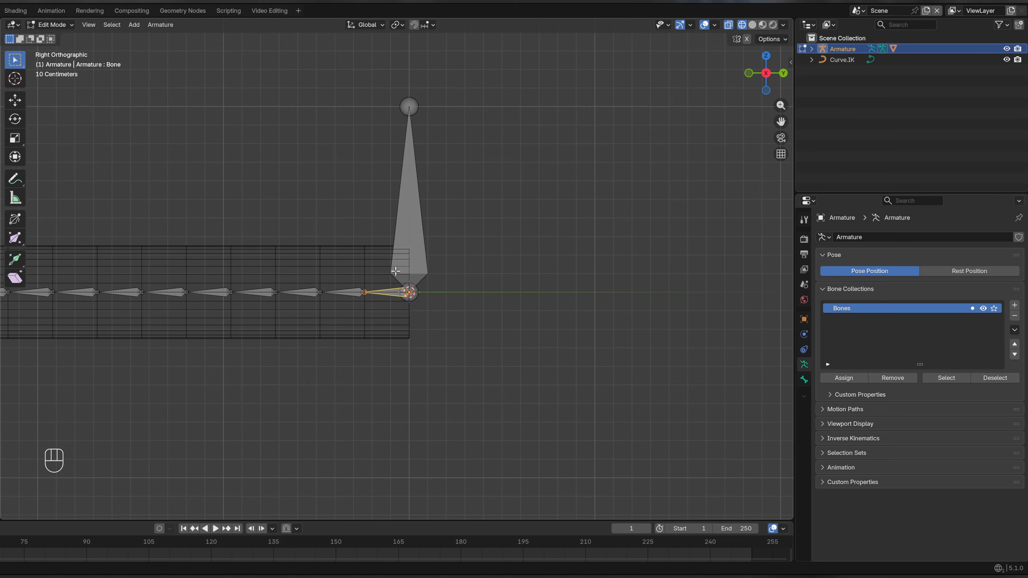
Rename the upright Root bone at the pipe's positive Y end as Pipe.Root.
click(416, 232)
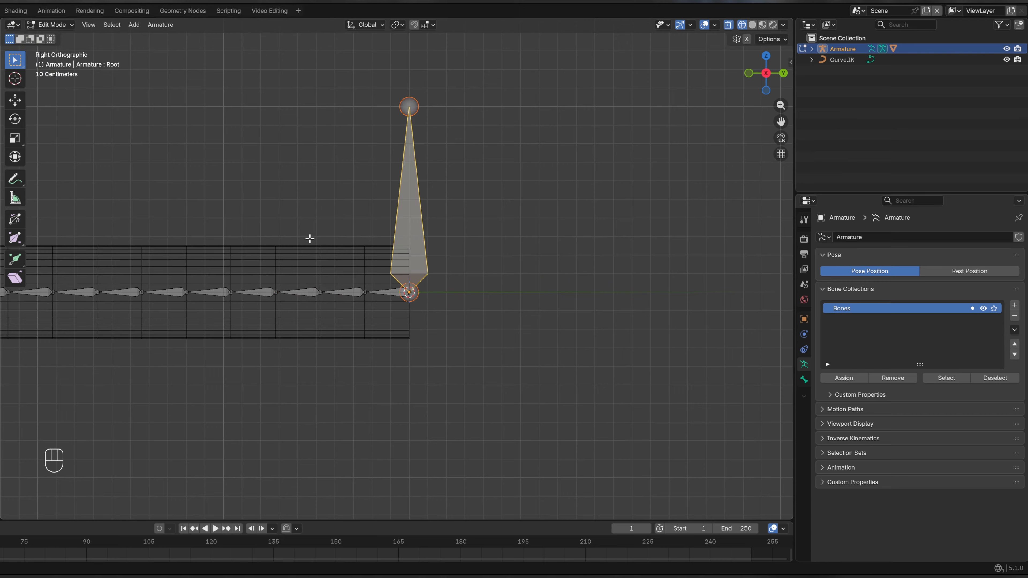
key(ctrl+F2)
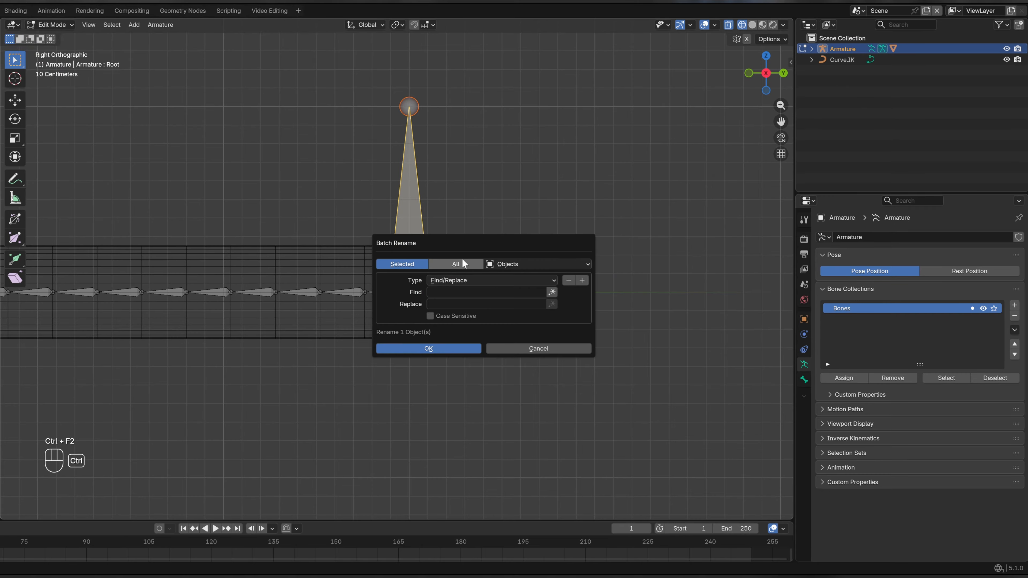
click(544, 350)
key(F2)
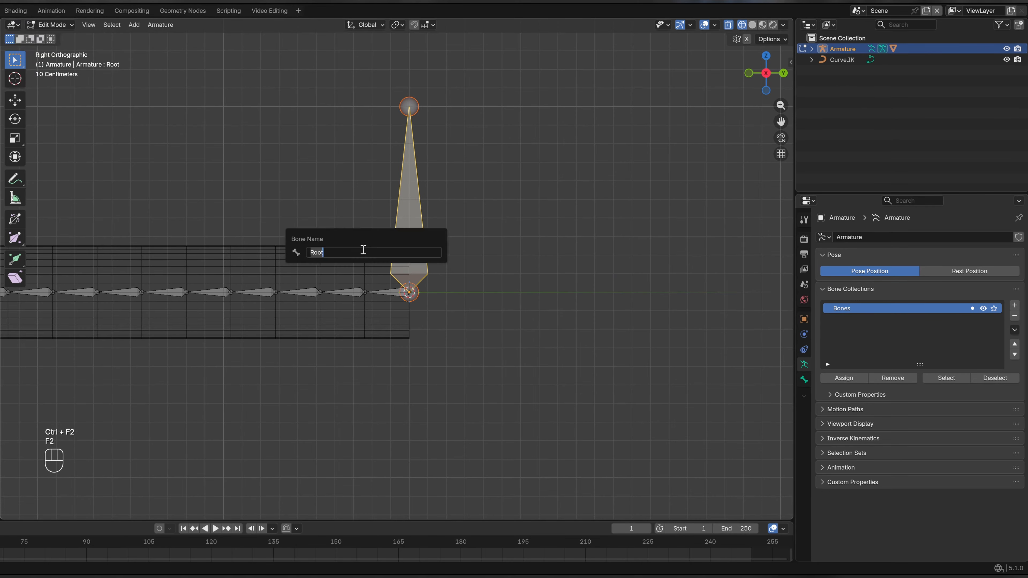
text(Piper.)
key(Return)
shift+middle_drag(370, 246, 417, 250)
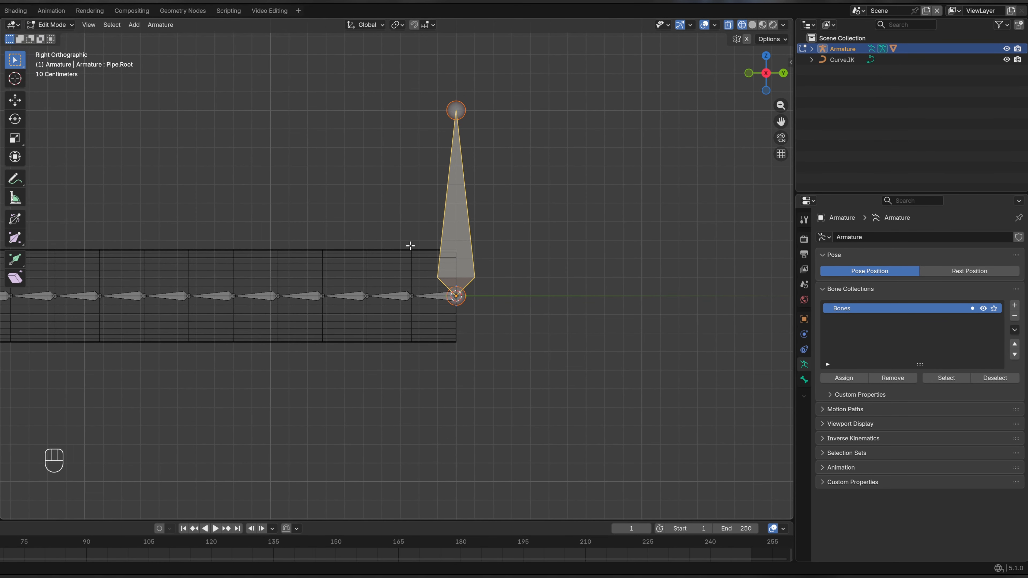
Hook the Curve.IK control point at the pipe's positive Y end to the Pipe.Root bone.
key(Tab)
key(Tab)
key(Tab)
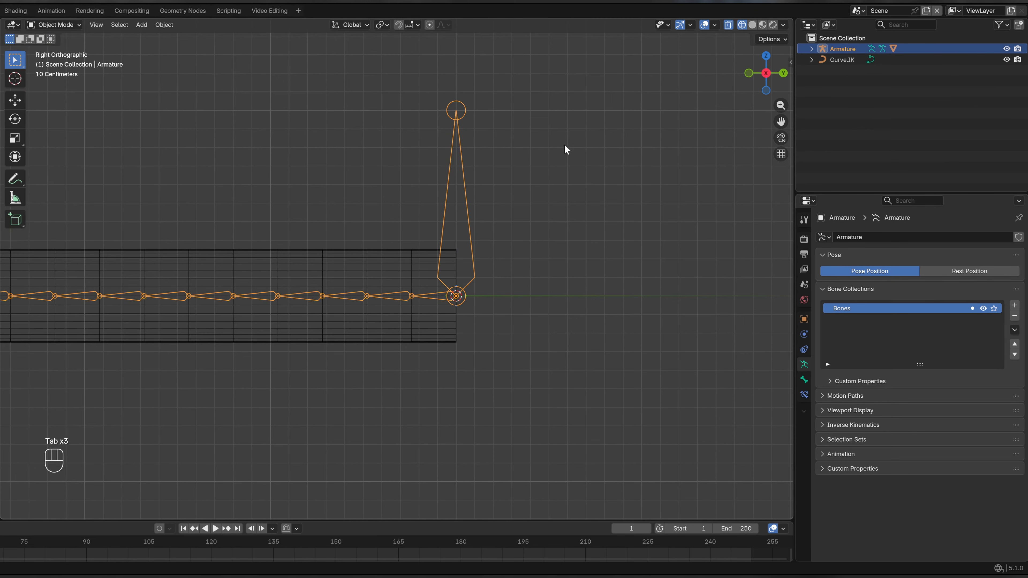
ctrl+click(842, 61)
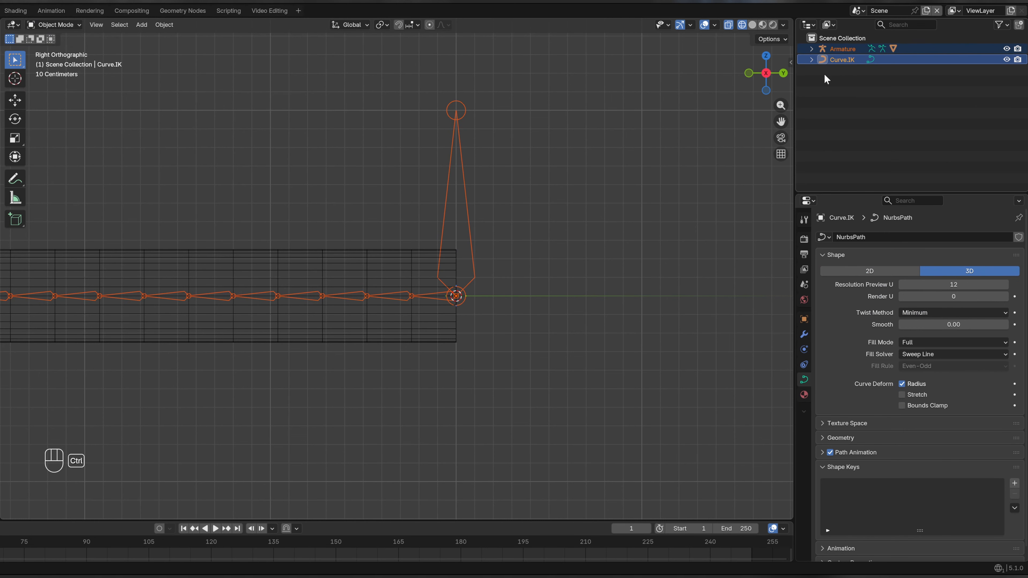
key(Tab)
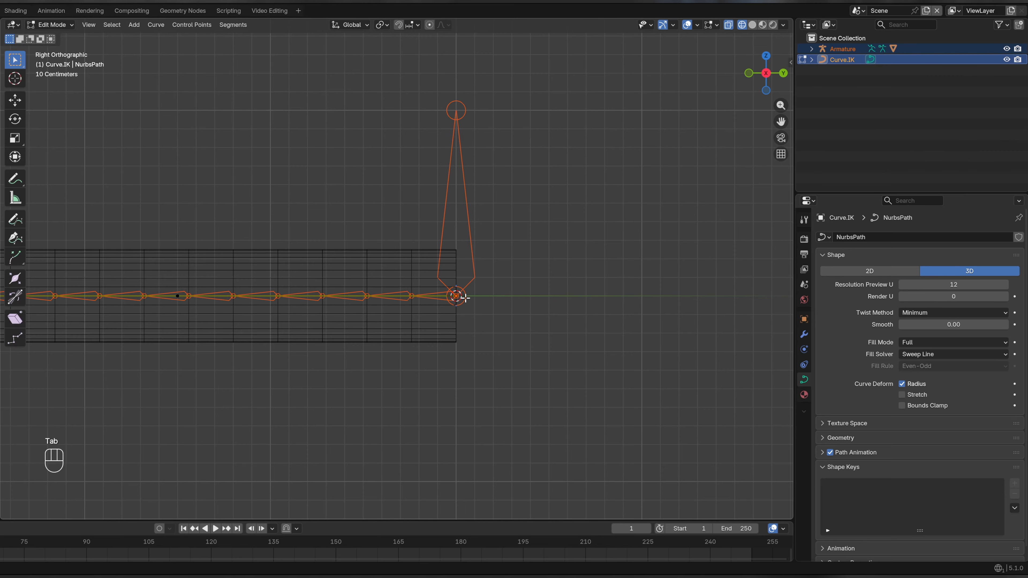
key(ctrl+h)
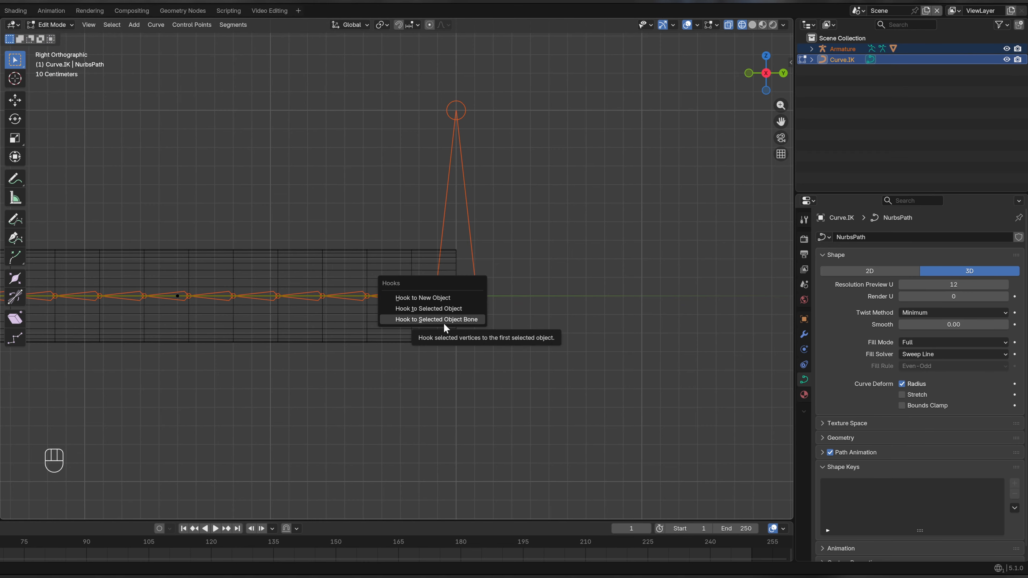
click(452, 322)
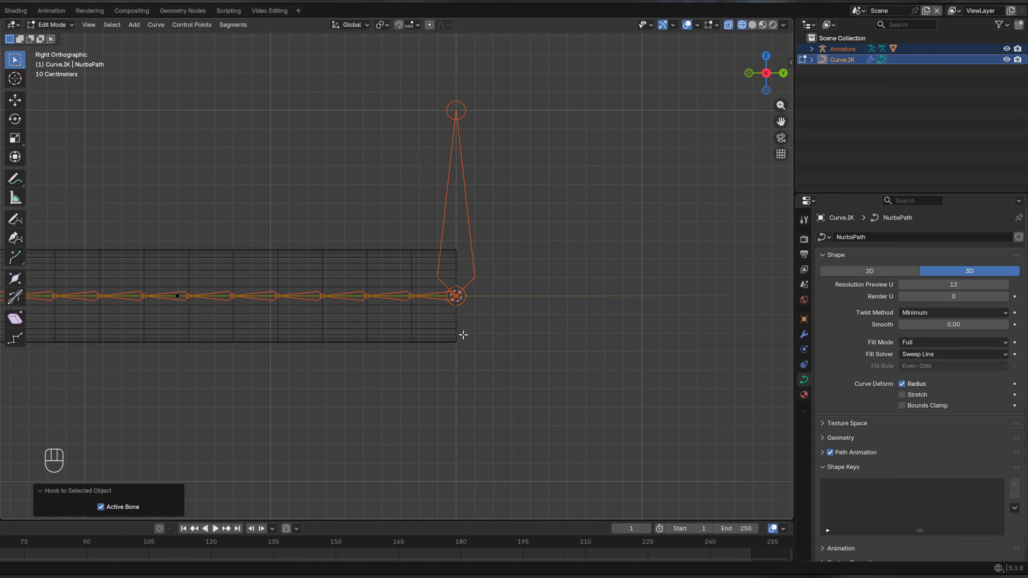
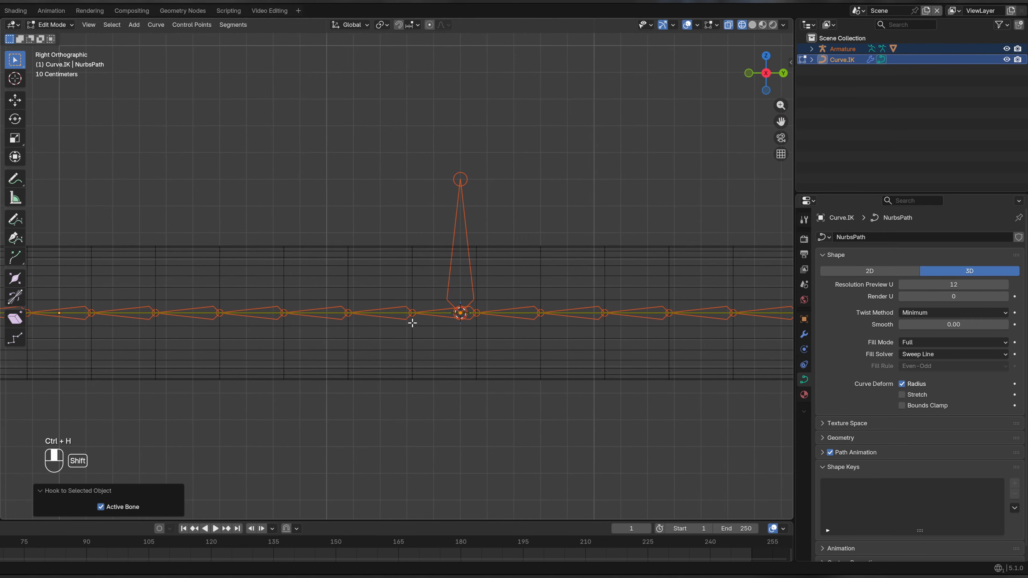
Snap the 3D cursor to the Curve.IK control point at the middle of the pipe.
key(Tab)
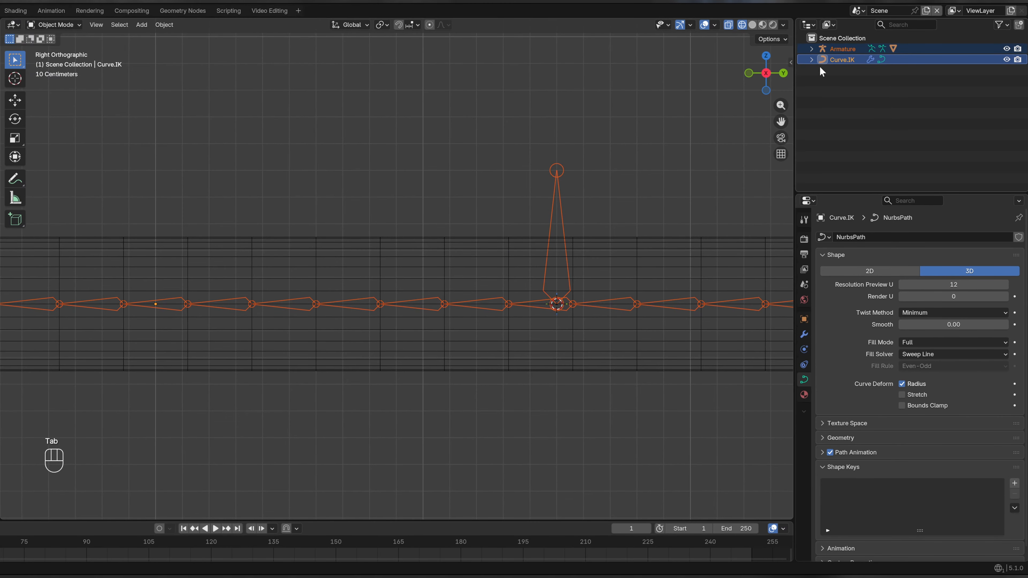
click(842, 49)
key(Tab)
shift+middle_drag(353, 289, 396, 284)
key(Tab)
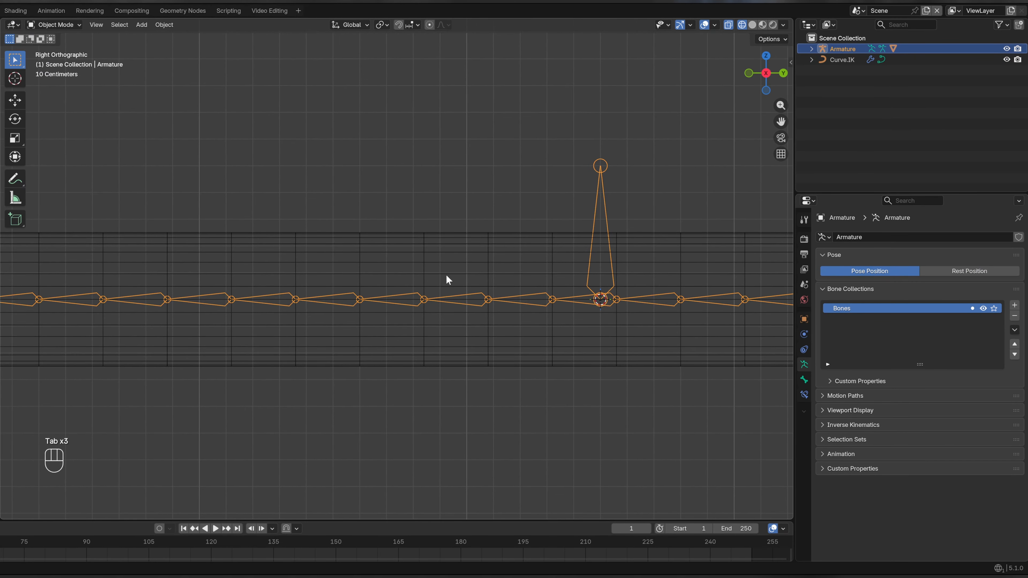
click(840, 59)
key(Tab)
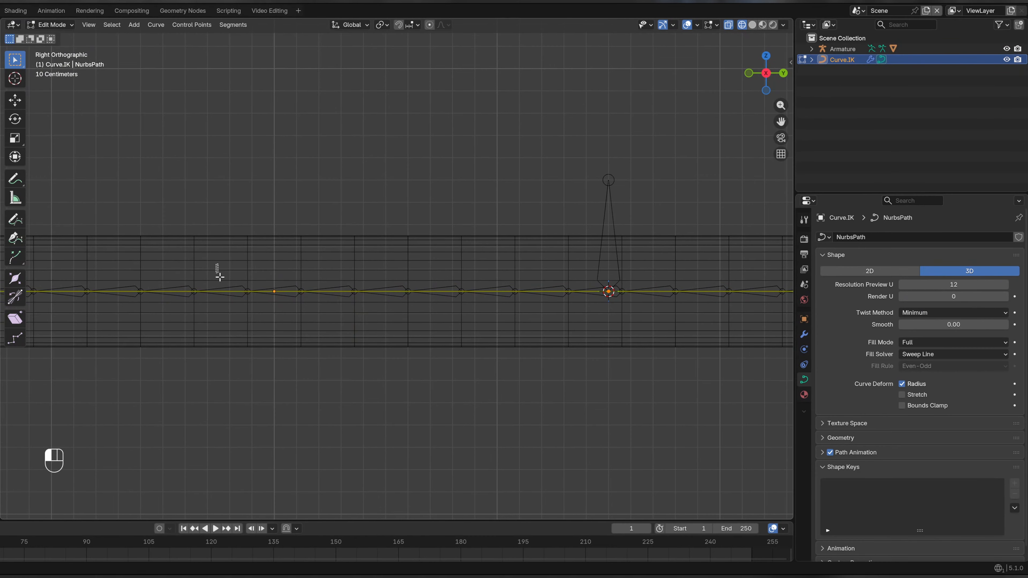
shift+middle_drag(254, 342, 328, 340)
key(shift+s)
click(327, 380)
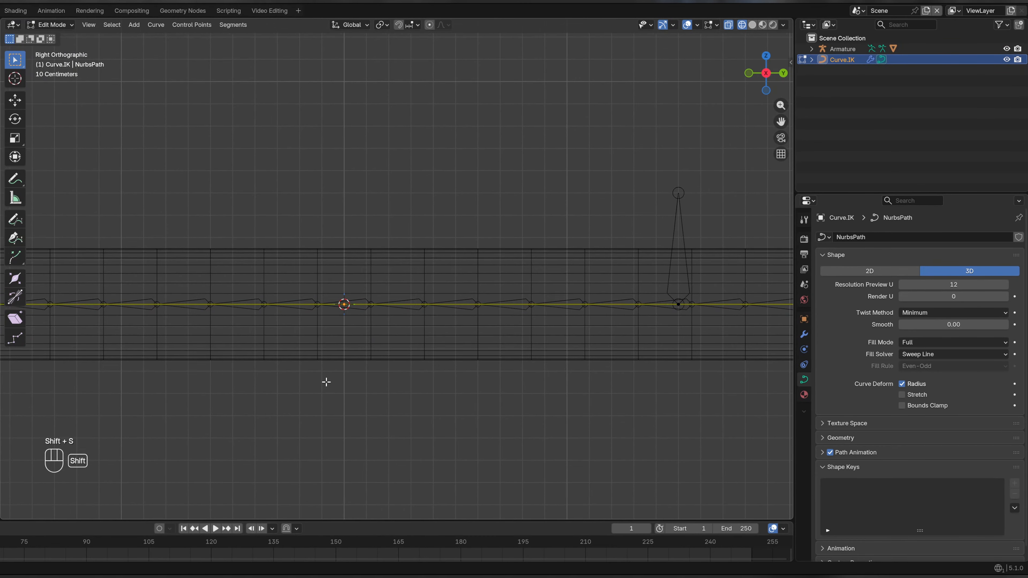
Duplicate the Pipe.Con bone in place and snap the copy to the 3D cursor at the pipe's middle.
key(Tab)
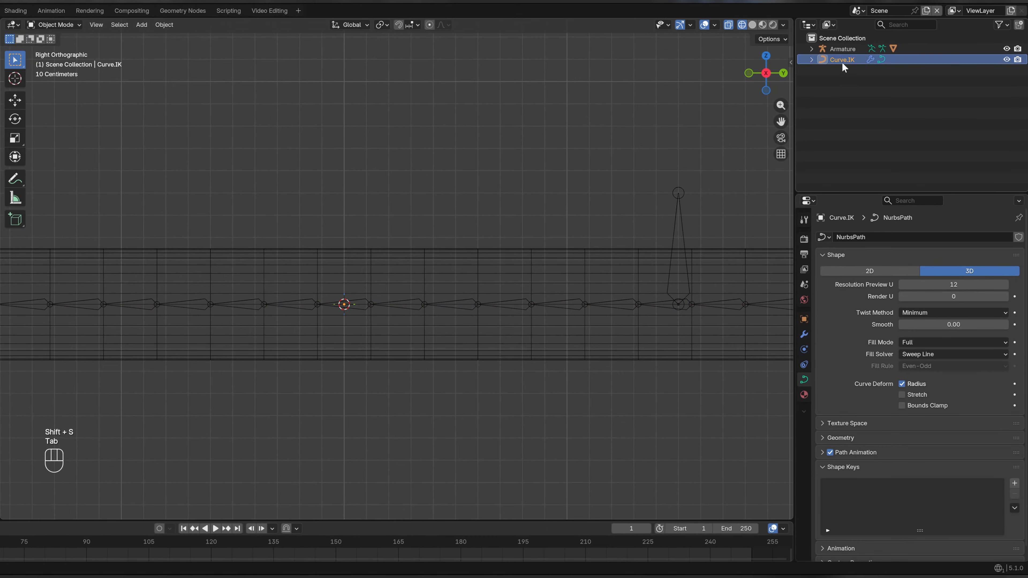
click(843, 49)
key(Tab)
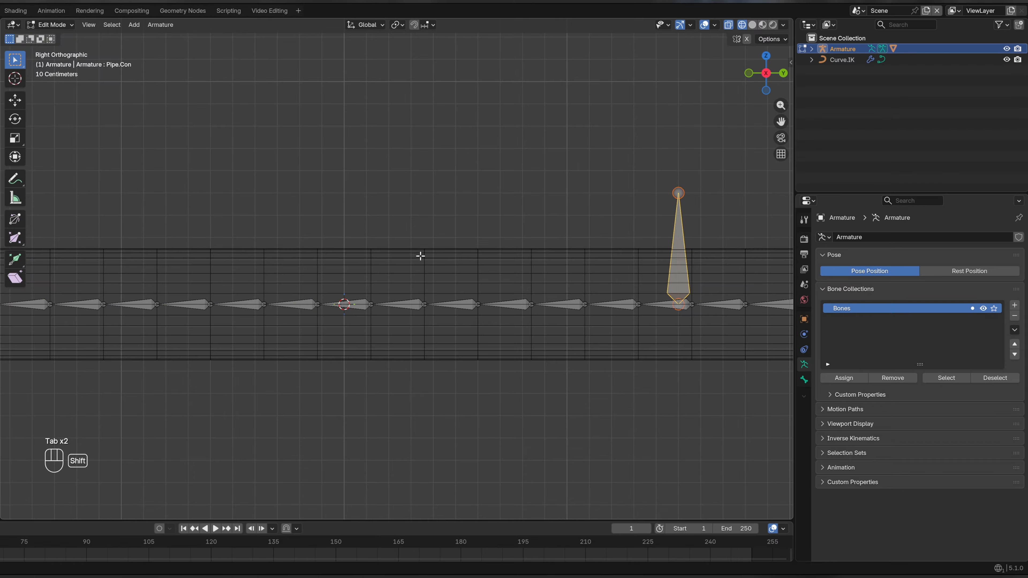
key(shift+d)
right_click(459, 241)
key(shift+s)
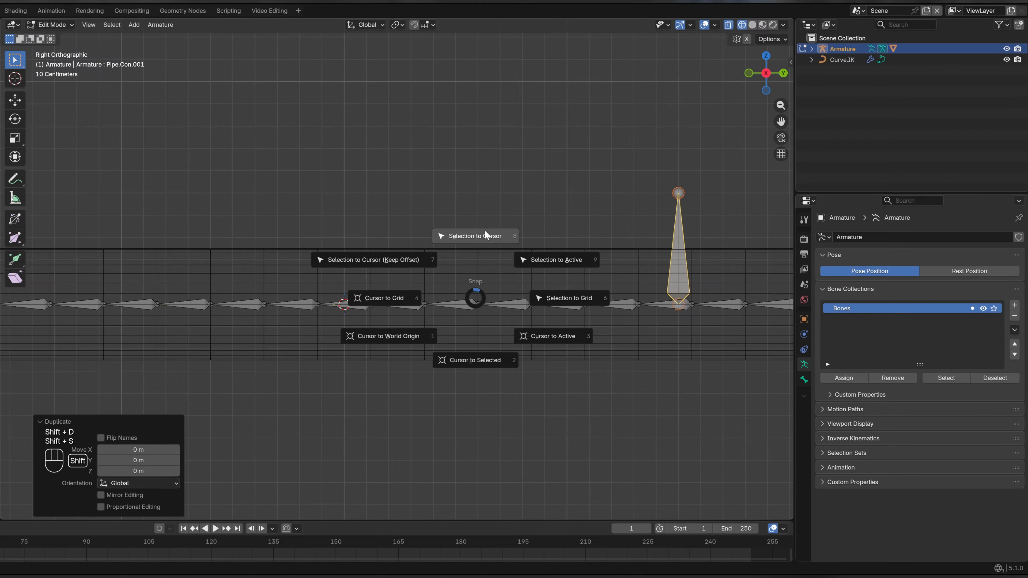
click(485, 230)
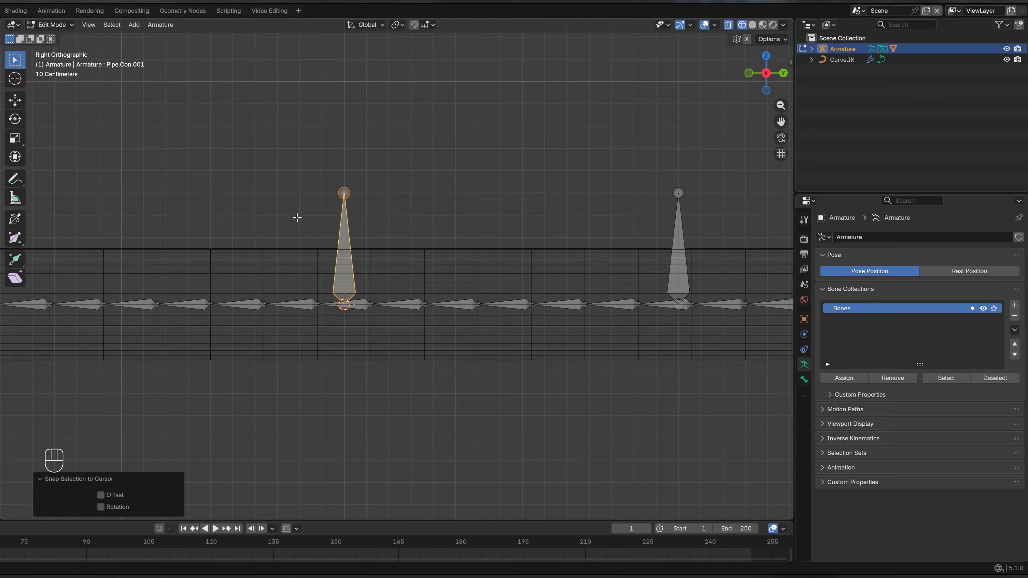
key(Tab)
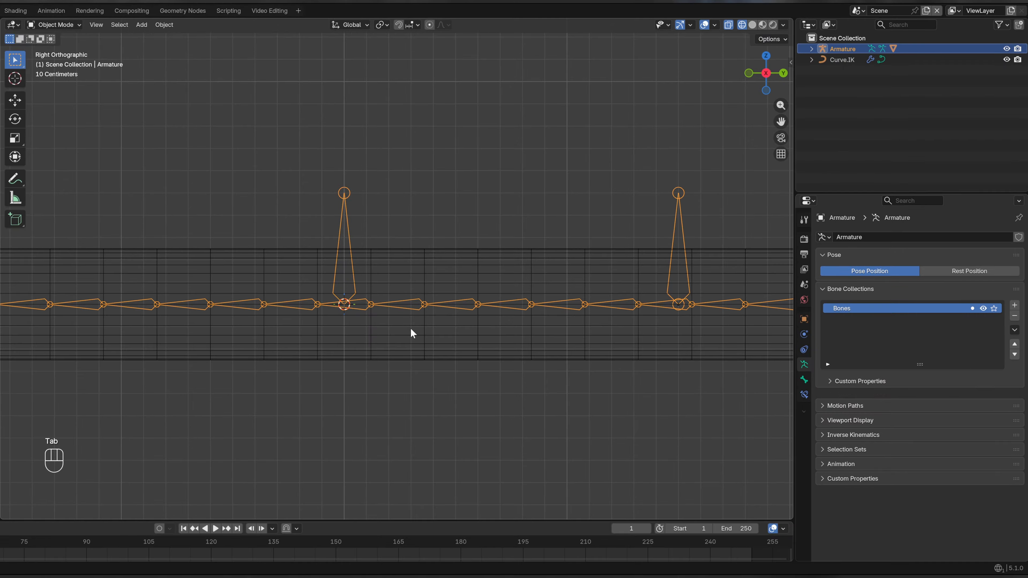
Hook the middle Curve.IK control point to the duplicated control bone standing on it.
key(Tab)
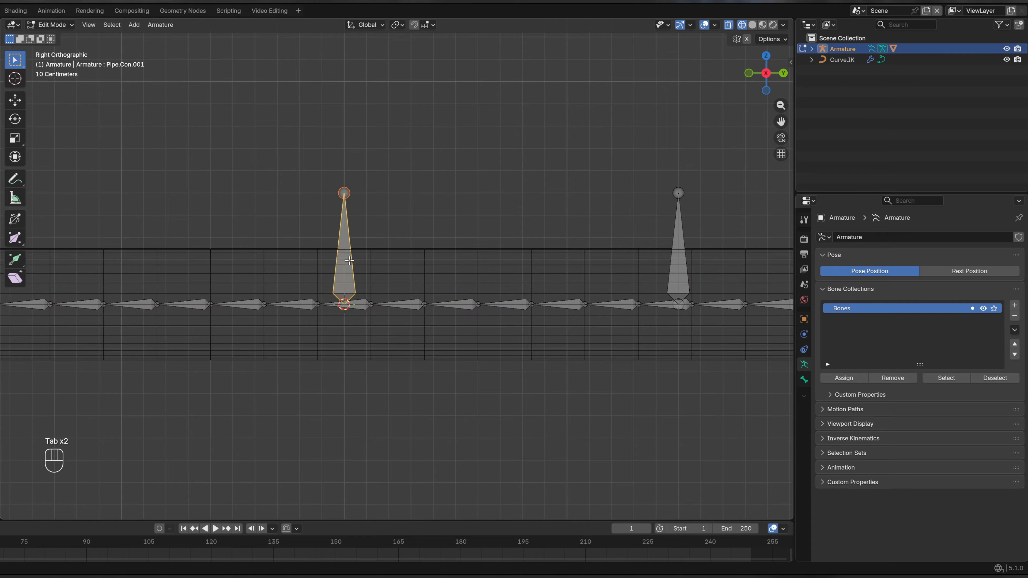
key(Tab)
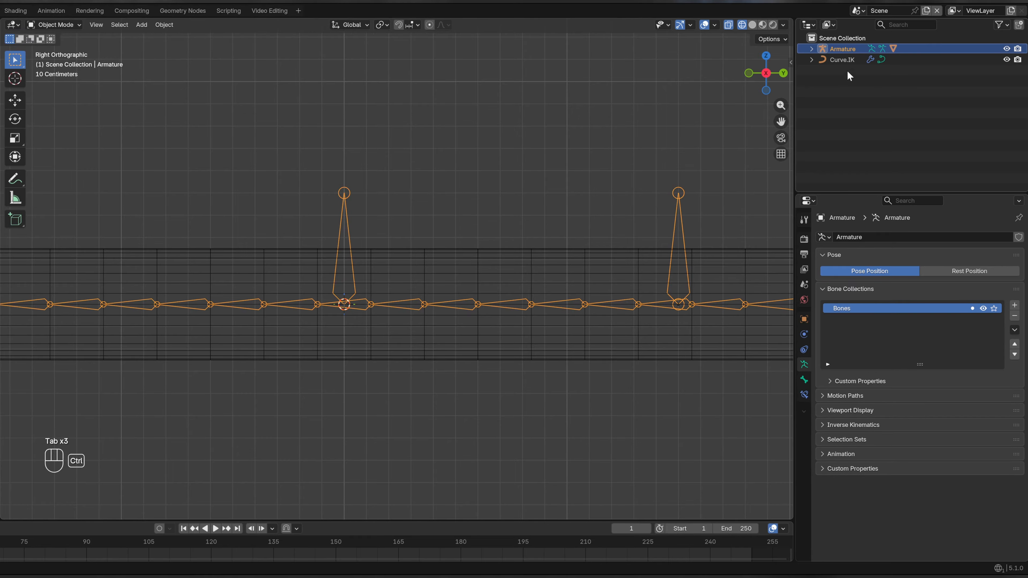
click(848, 61)
key(Tab)
key(ctrl+h)
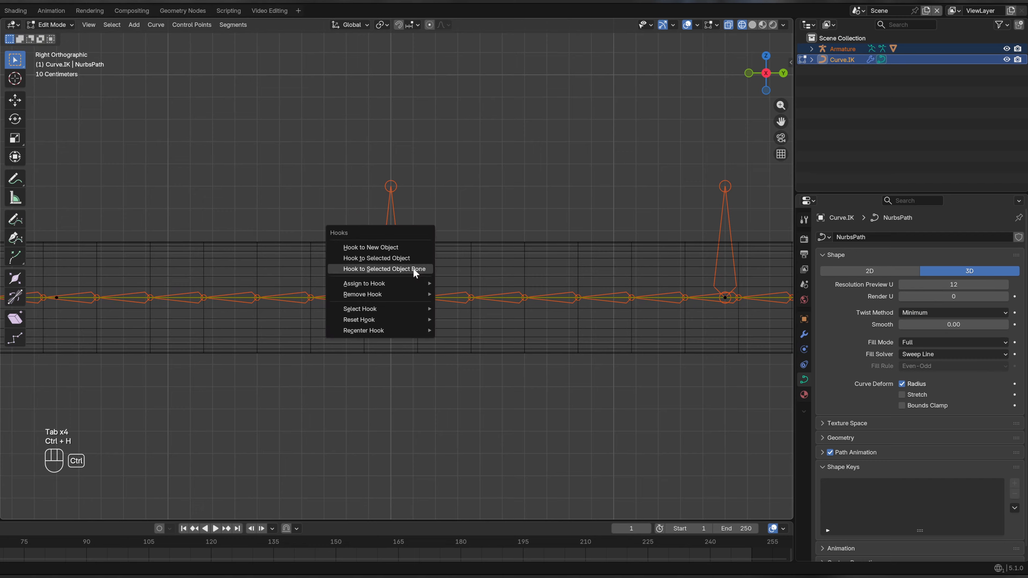
click(412, 267)
Snap the 3D cursor to the next Curve.IK control point between the pipe's middle and its negative Y end.
shift+middle_drag(412, 268, 513, 271)
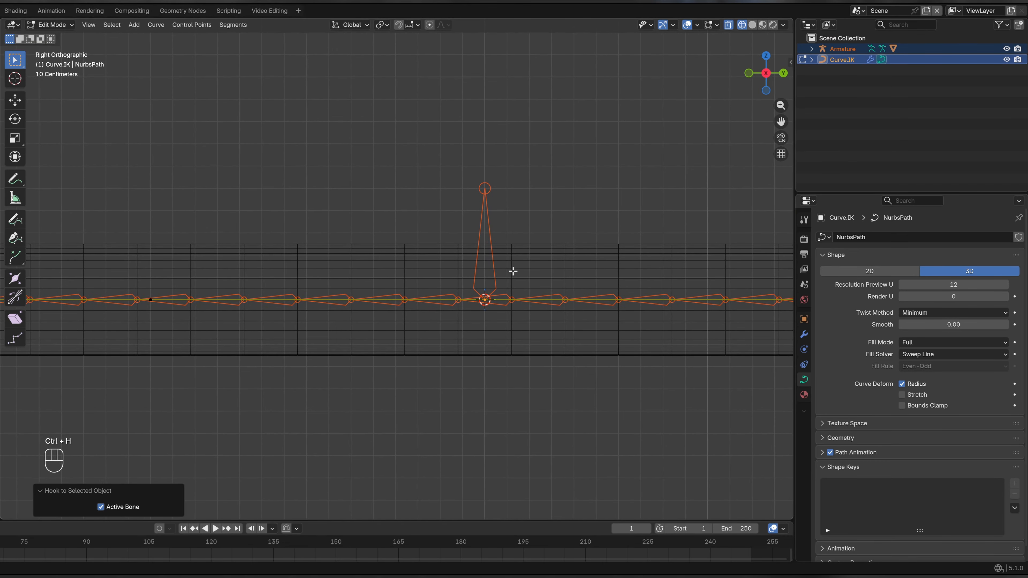
shift+middle_drag(295, 304, 446, 309)
key(shift+s)
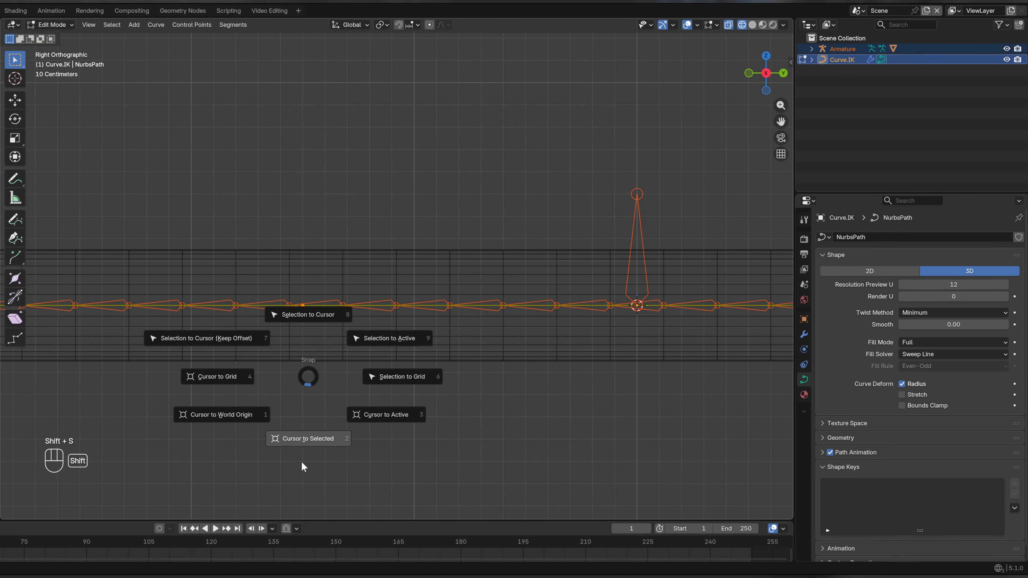
click(312, 449)
key(Tab)
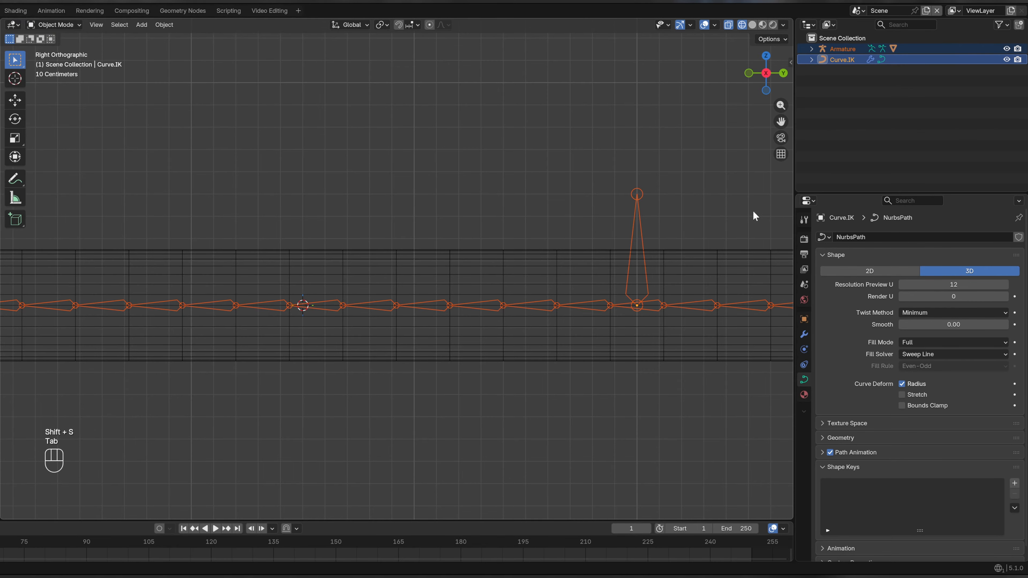
Duplicate the middle control bone Pipe.Con.001 and snap the copy to the 3D cursor at the next control point.
ctrl+click(853, 50)
key(Tab)
shift+middle_drag(329, 280, 349, 276)
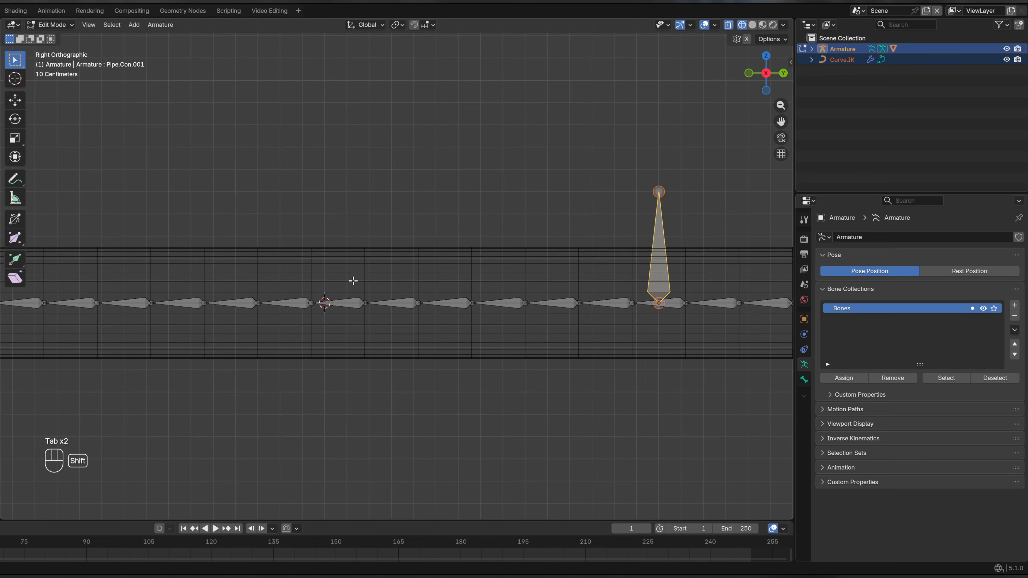
key(shift+d)
key(shift+s)
click(351, 207)
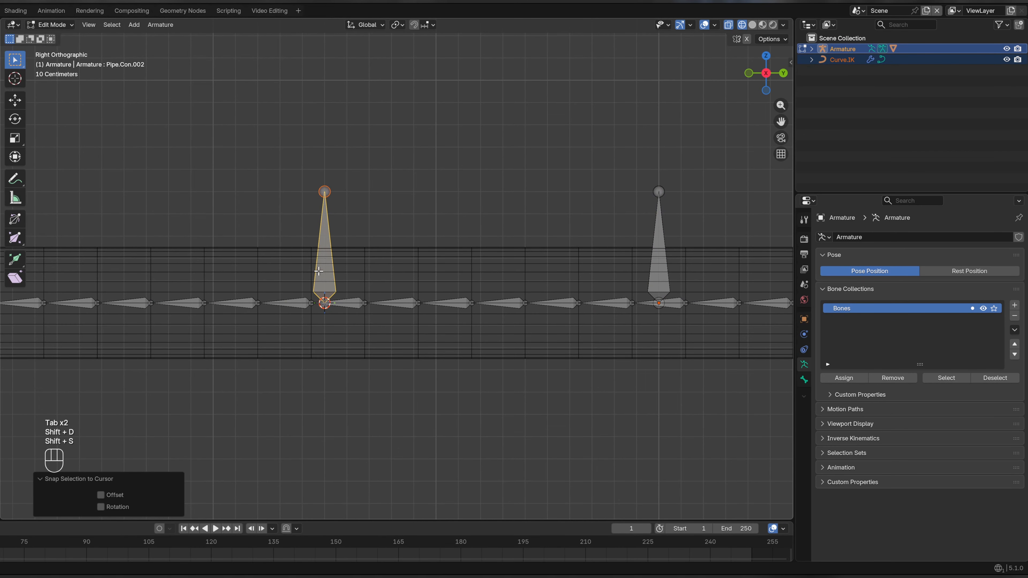
click(318, 272)
key(Tab)
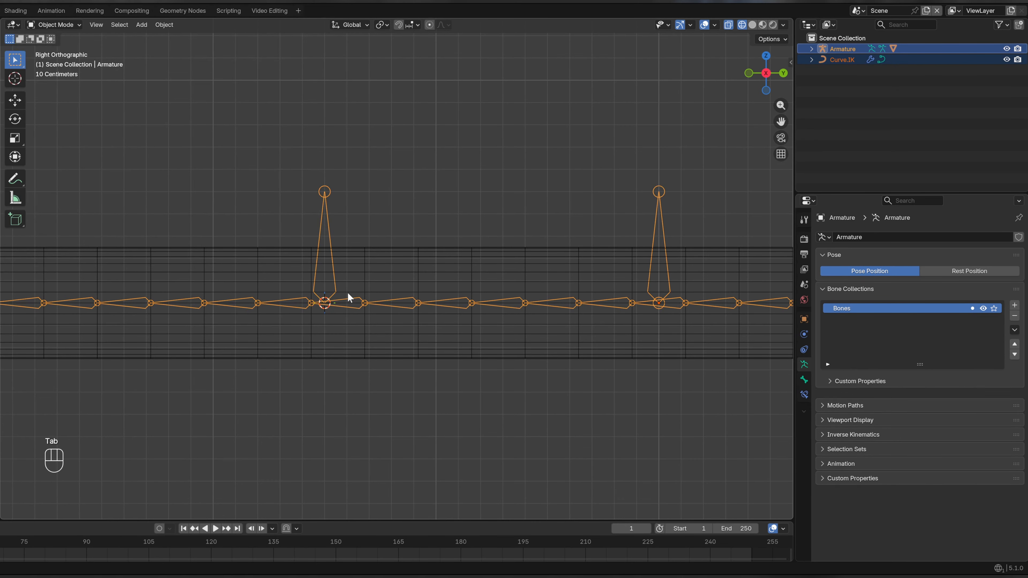
Hook the Curve.IK control point second from the negative Y end to the Pipe.Con.002 bone.
shift+middle_drag(347, 292, 409, 287)
key(Tab)
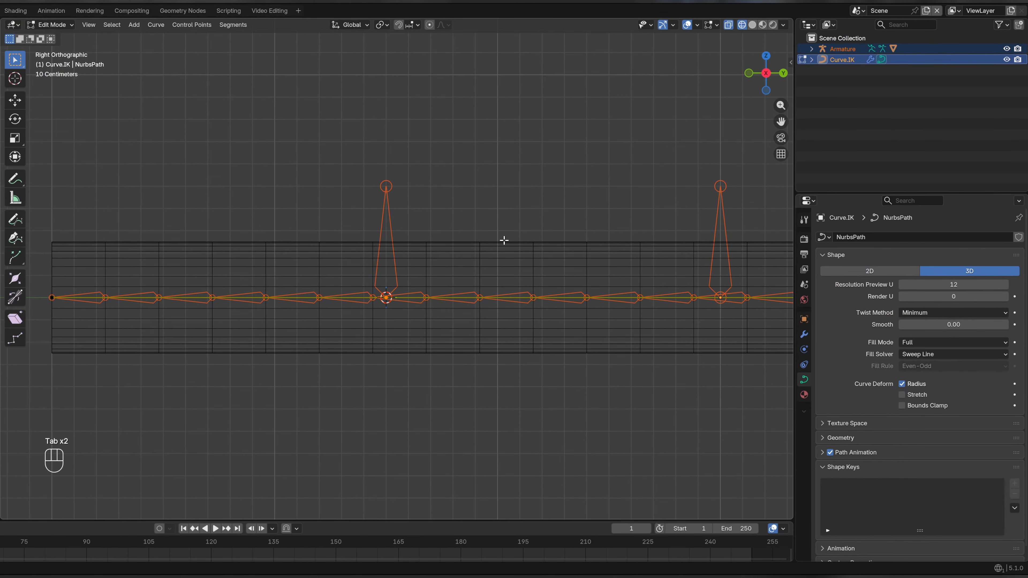
key(ctrl+h)
click(478, 260)
Snap the 3D cursor to the last Curve.IK control point at the pipe's negative Y end.
ctrl+scroll(507, 195, up, 4)
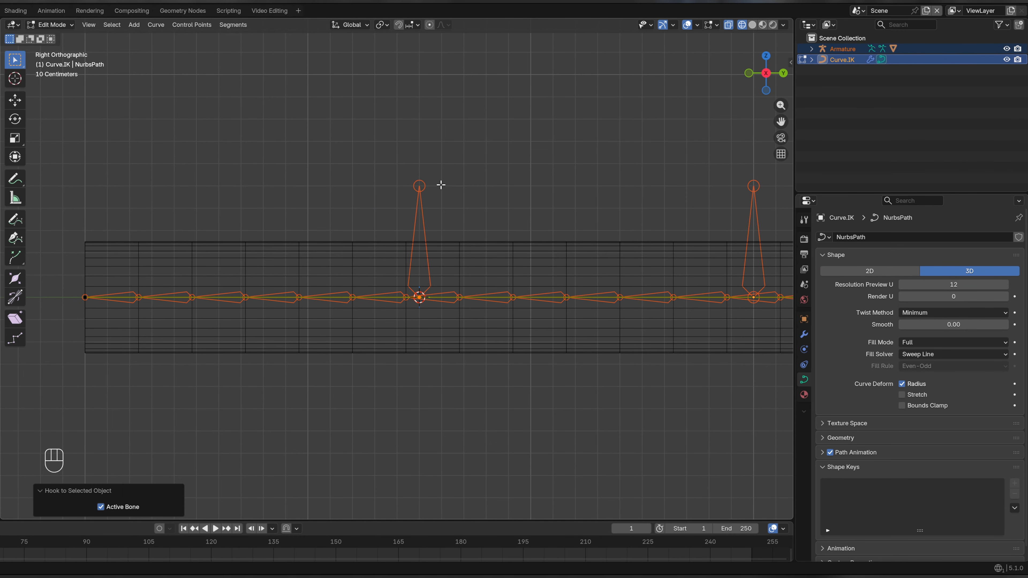
shift+middle_drag(441, 185, 573, 181)
drag(194, 253, 244, 385)
key(shift+s)
click(244, 457)
key(Tab)
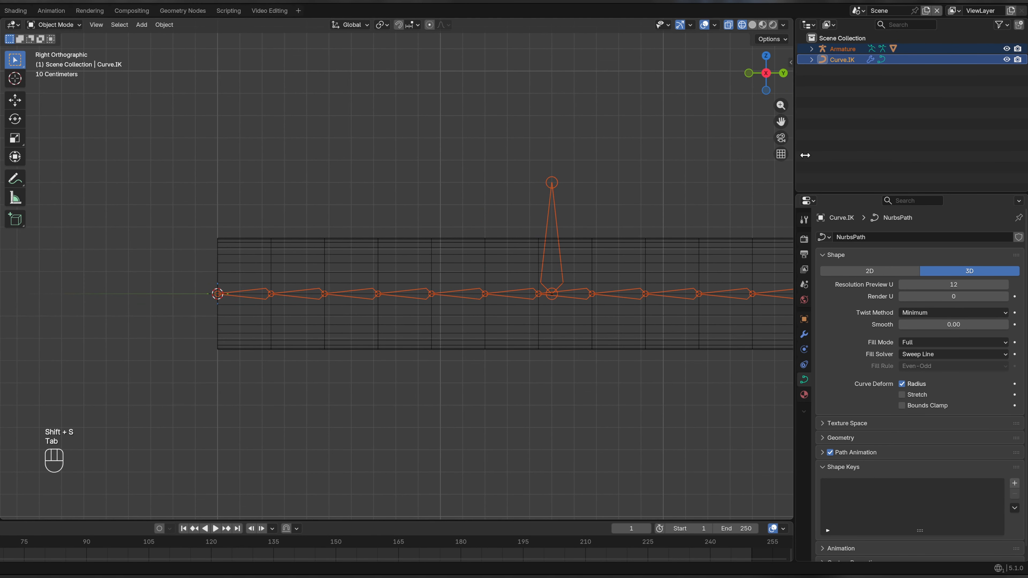
Duplicate the Pipe.Con.002 bone in place and snap the copy to the 3D cursor at the pipe's negative Y end.
ctrl+click(843, 49)
key(Tab)
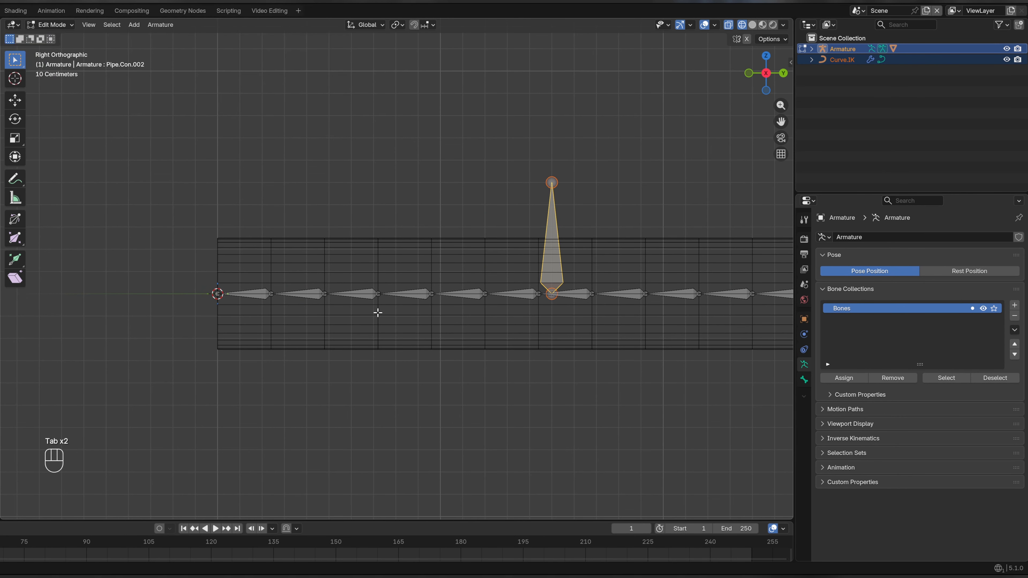
key(shift+d)
right_click(365, 285)
key(shift+s)
click(334, 228)
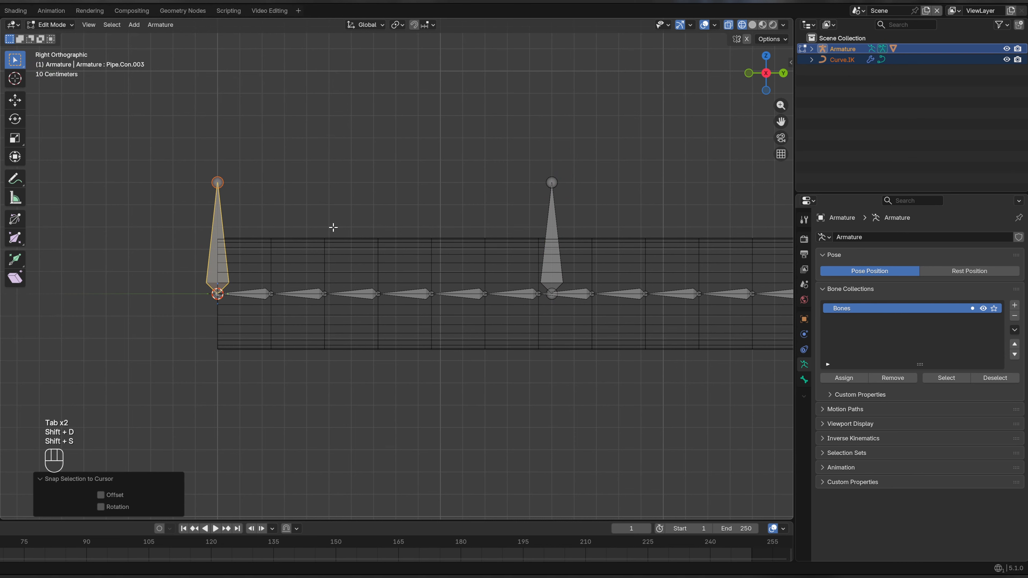
Hook the last Curve.IK control point at the negative Y end to the control bone Pipe.Con.003.
shift+middle_drag(271, 259, 327, 261)
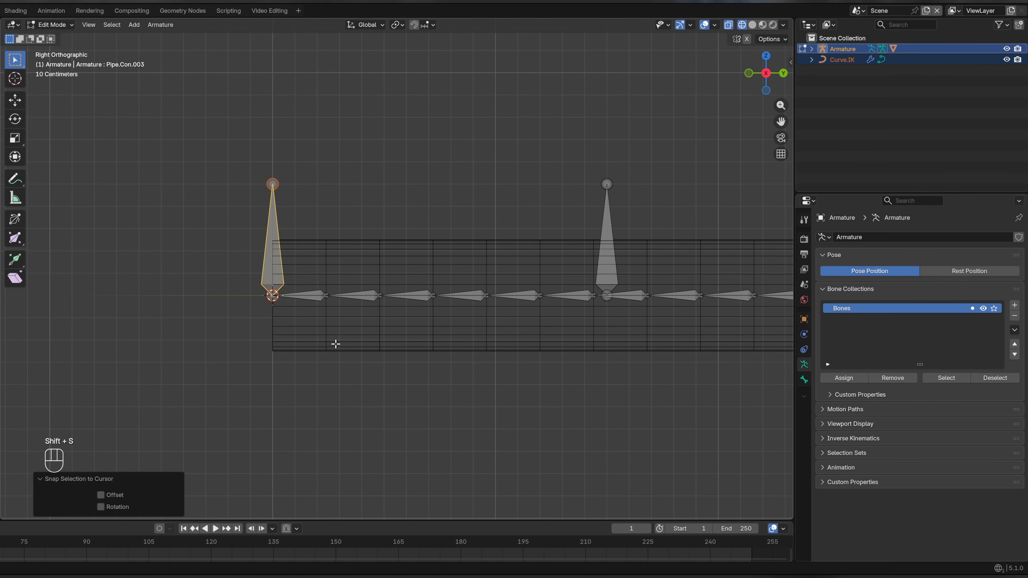
scroll(344, 343, down, 3)
shift+middle_drag(437, 327, 264, 334)
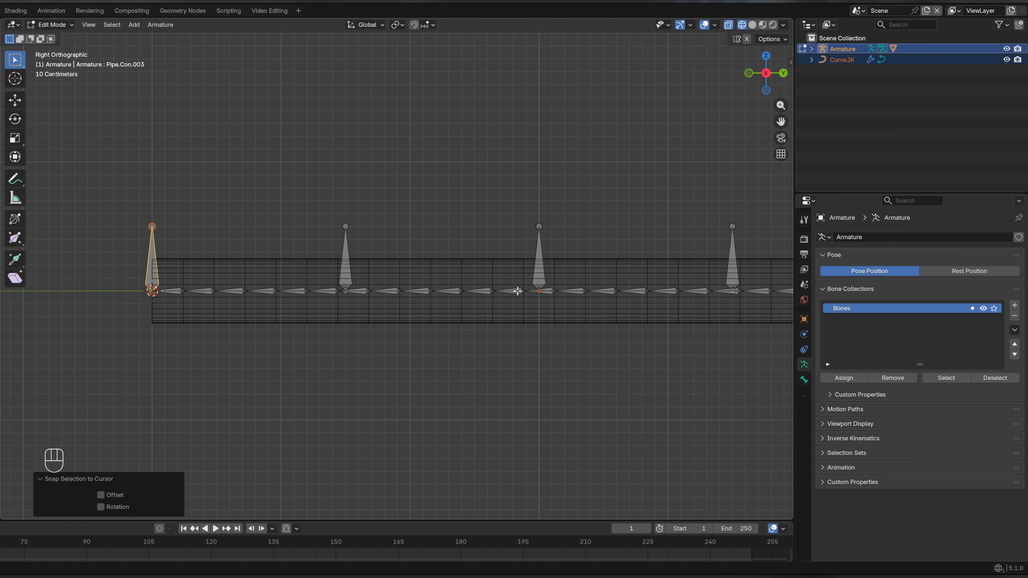
shift+middle_drag(356, 295, 307, 292)
scroll(374, 294, down, 2)
scroll(325, 294, up, 2)
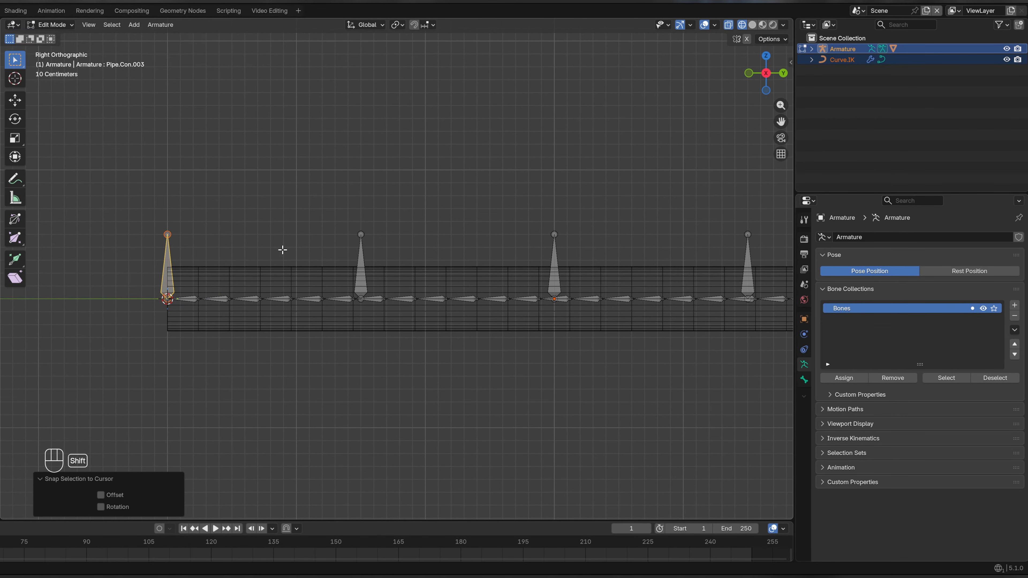
shift+middle_drag(282, 248, 403, 222)
key(Tab)
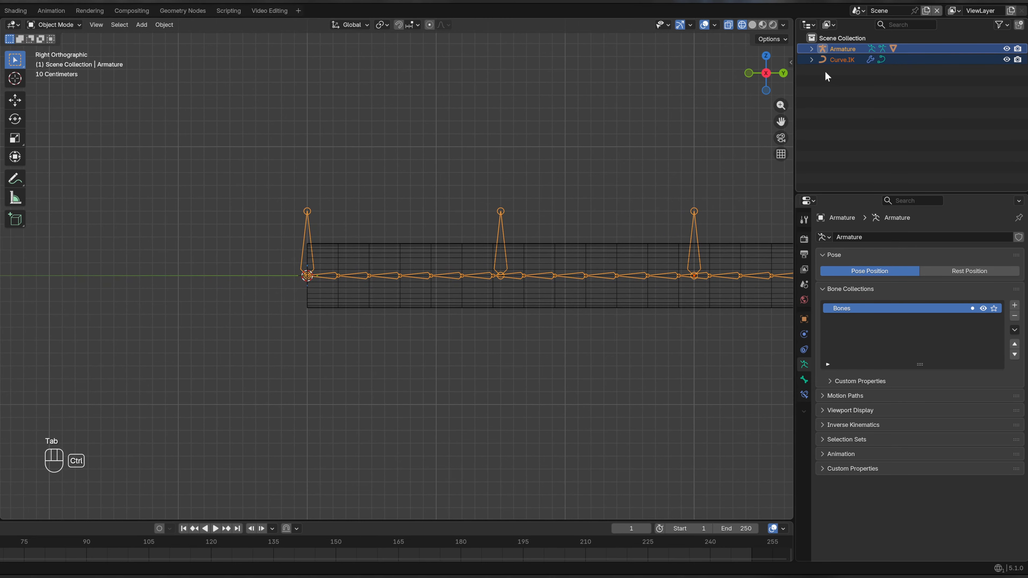
ctrl+click(839, 60)
key(Tab)
key(ctrl+h)
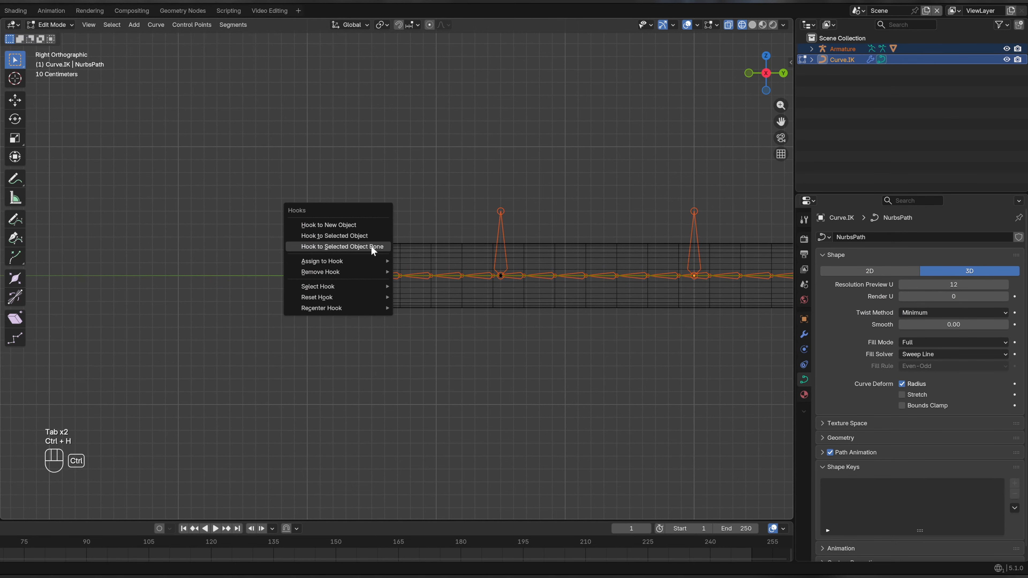
click(371, 246)
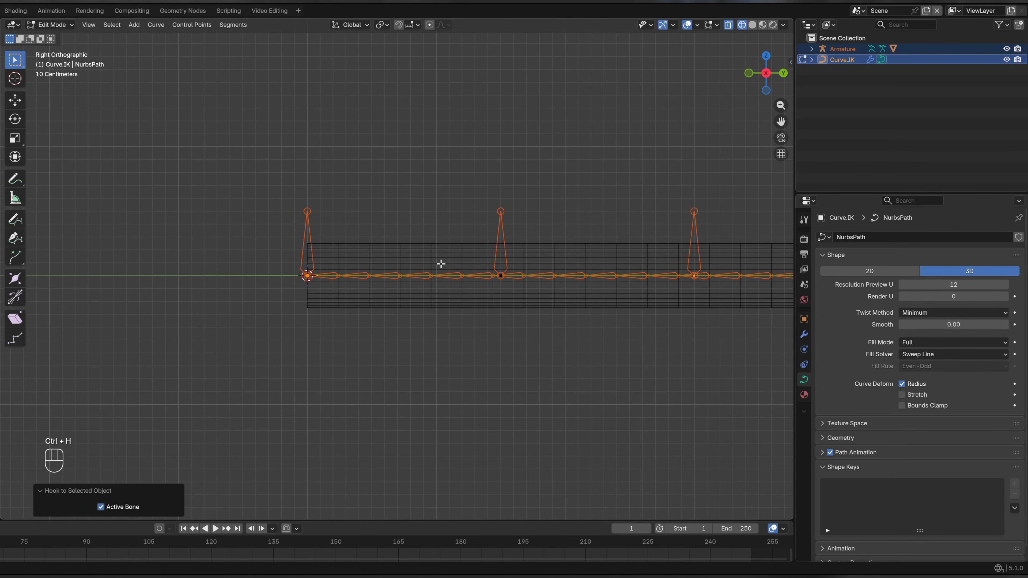
Leave curve editing, examine which bone each Curve.IK Hook modifier targets, and collapse all the Hook modifiers.
key(Tab)
click(804, 334)
scroll(854, 352, down, 2)
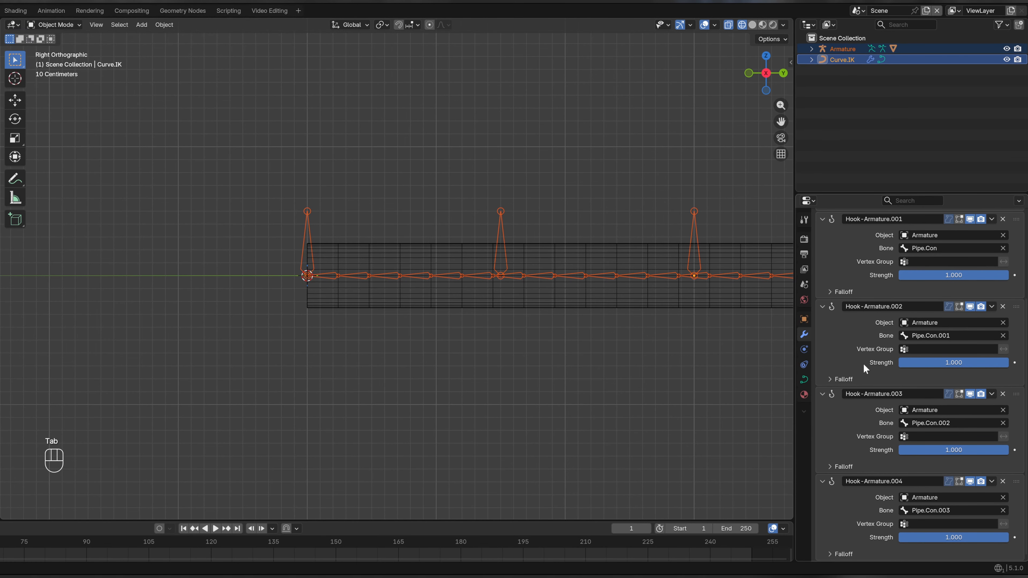
scroll(916, 291, up, 5)
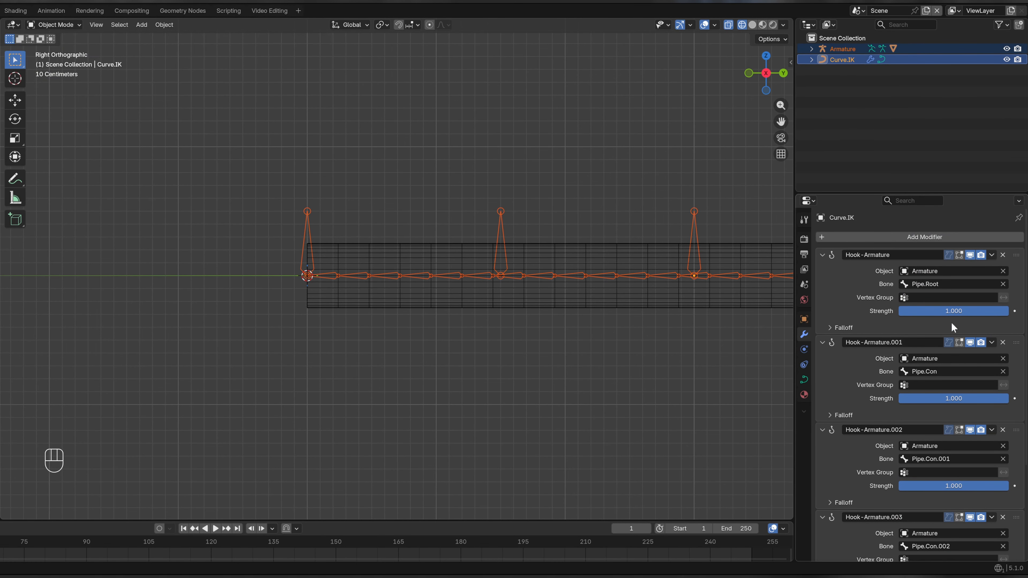
scroll(937, 385, down, 2)
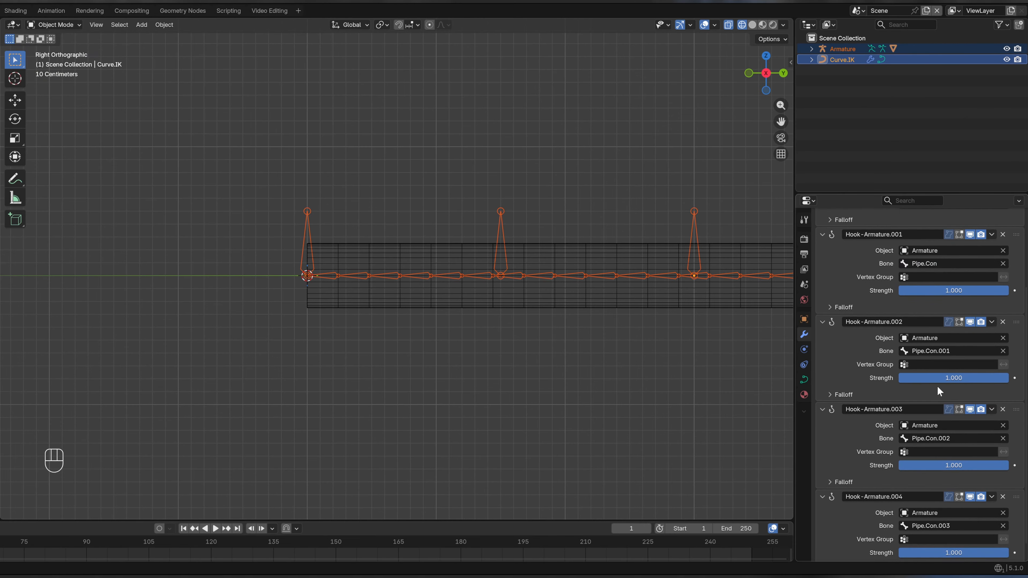
scroll(916, 350, up, 2)
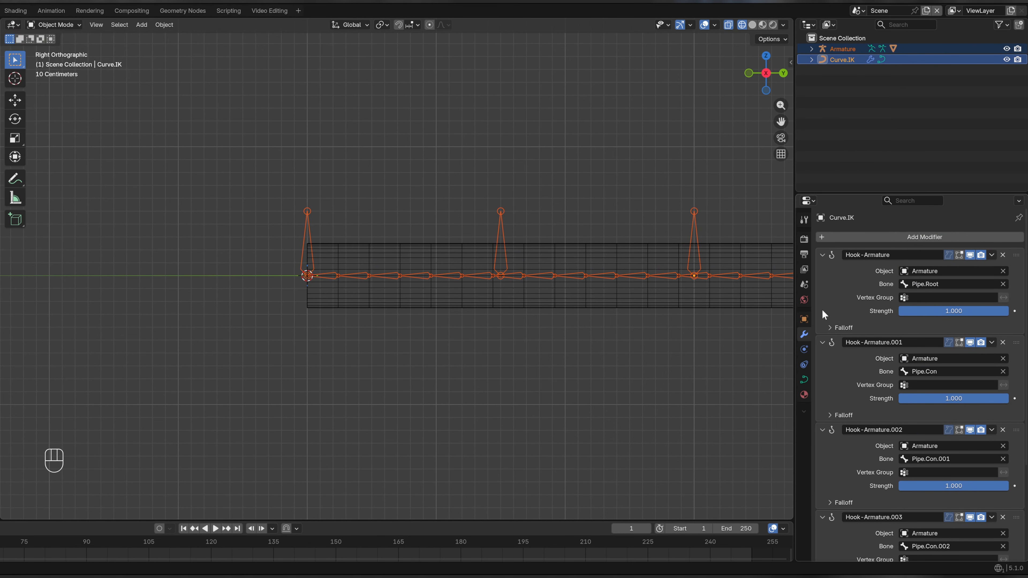
drag(823, 254, 824, 338)
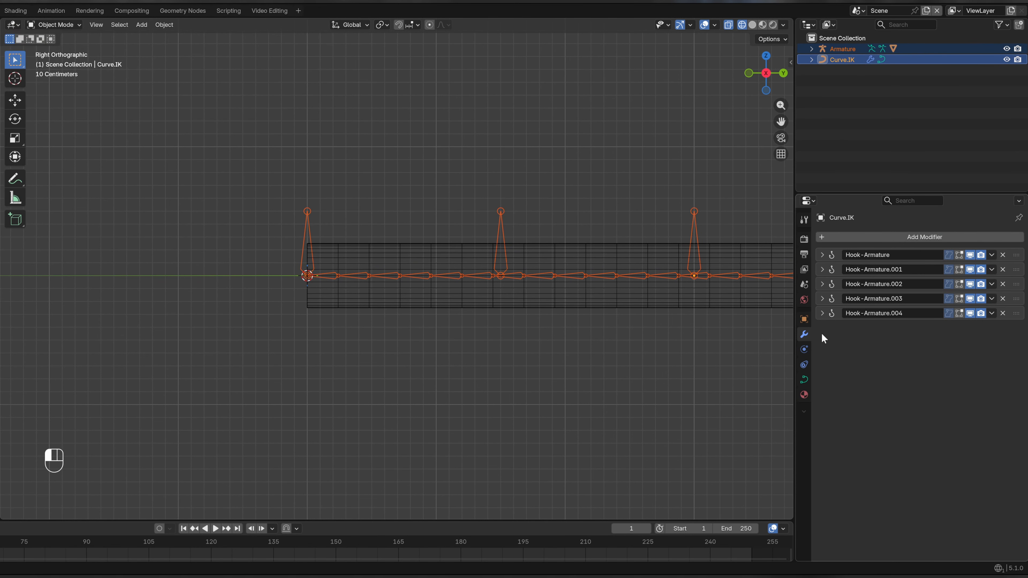
click(821, 254)
click(824, 268)
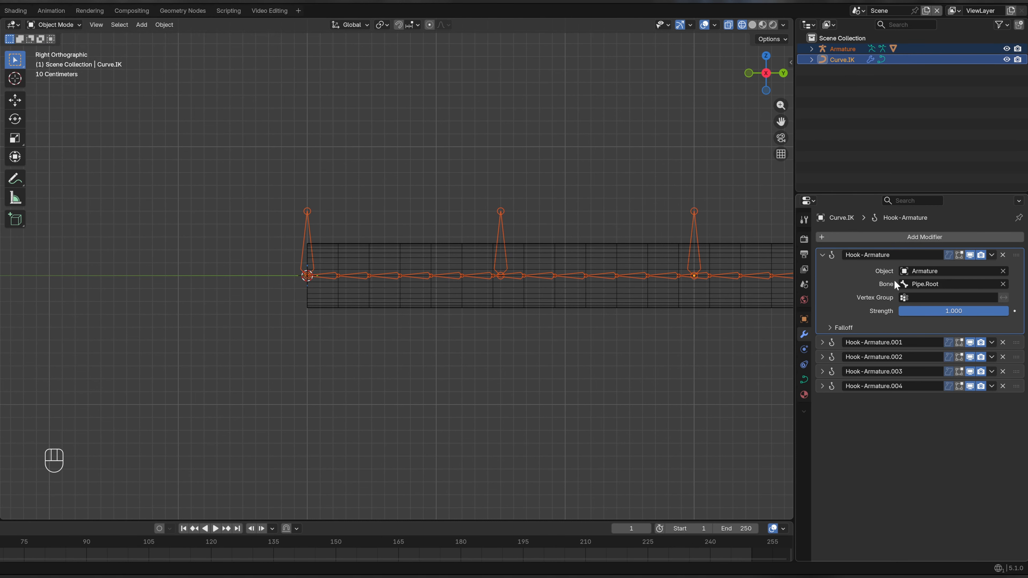
click(822, 255)
In the armature's Edit Mode, select Pipe.Root and the four Pipe.Con bones and disable Deform for all of them.
shift+middle_drag(552, 270, 448, 285)
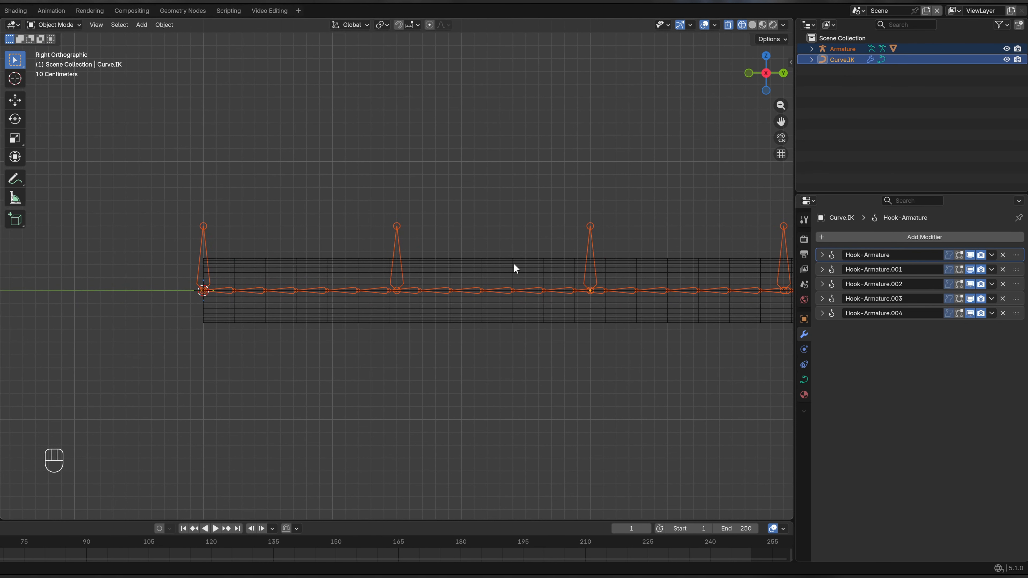
click(832, 59)
click(846, 49)
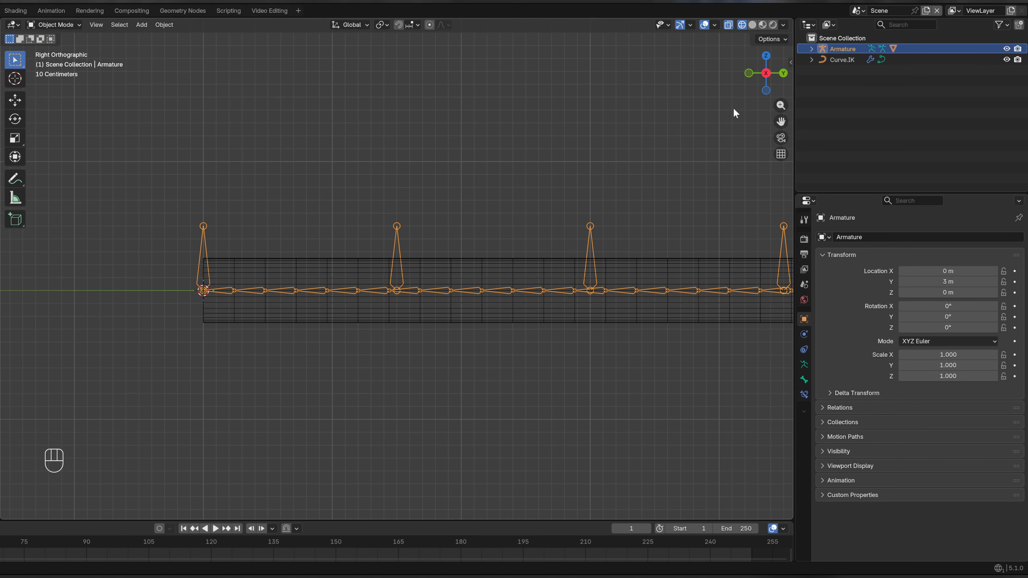
shift+middle_drag(435, 162, 416, 170)
key(Tab)
shift+middle_drag(519, 163, 521, 195)
scroll(452, 203, down, 2)
drag(125, 253, 730, 283)
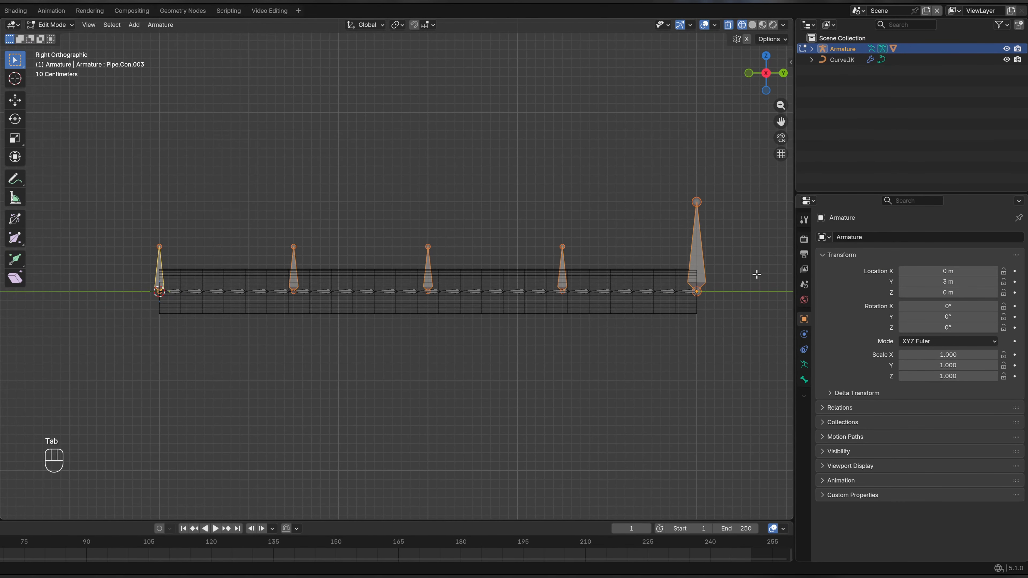
click(804, 380)
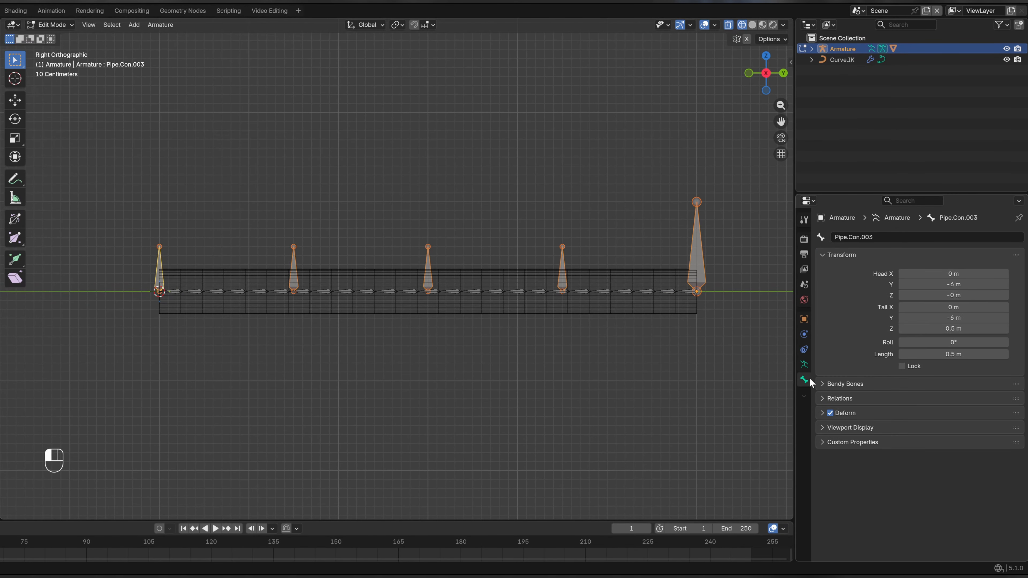
click(829, 413)
Parent the four Pipe.Con bones to the Pipe.Root bone with Keep Offset.
shift+middle_drag(422, 353, 450, 378)
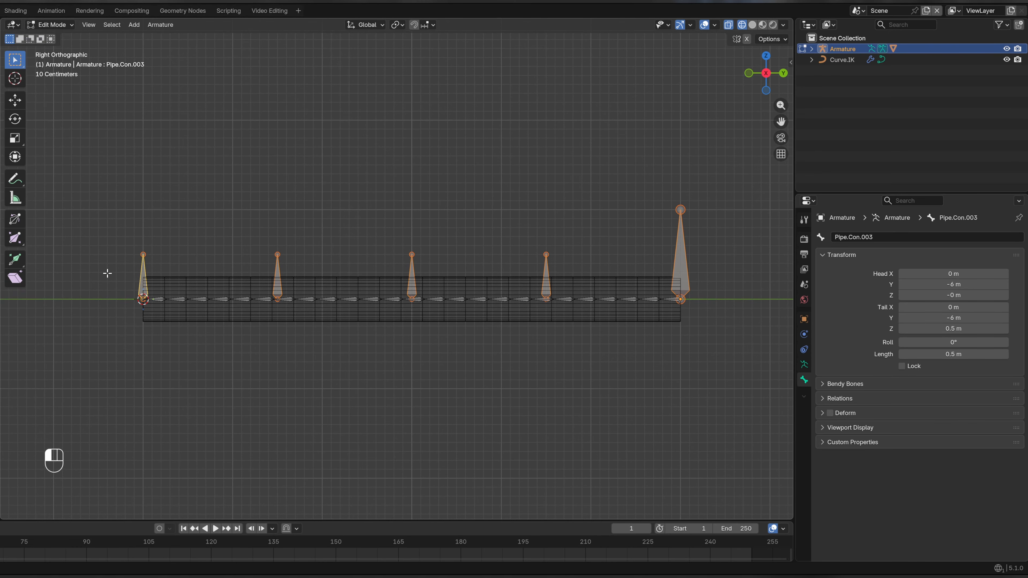
drag(107, 273, 610, 288)
shift+click(668, 270)
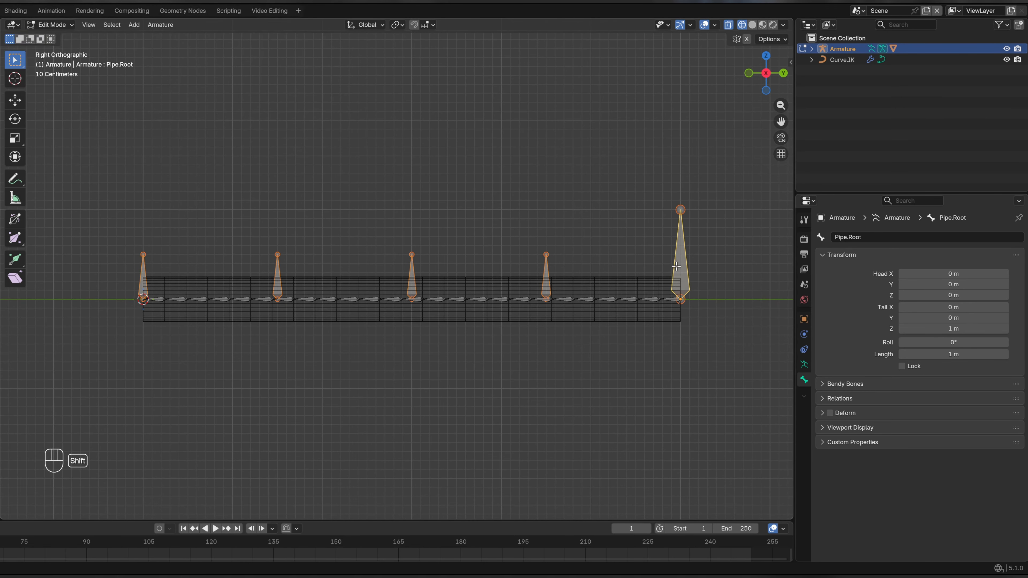
key(ctrl)
key(ctrl+p)
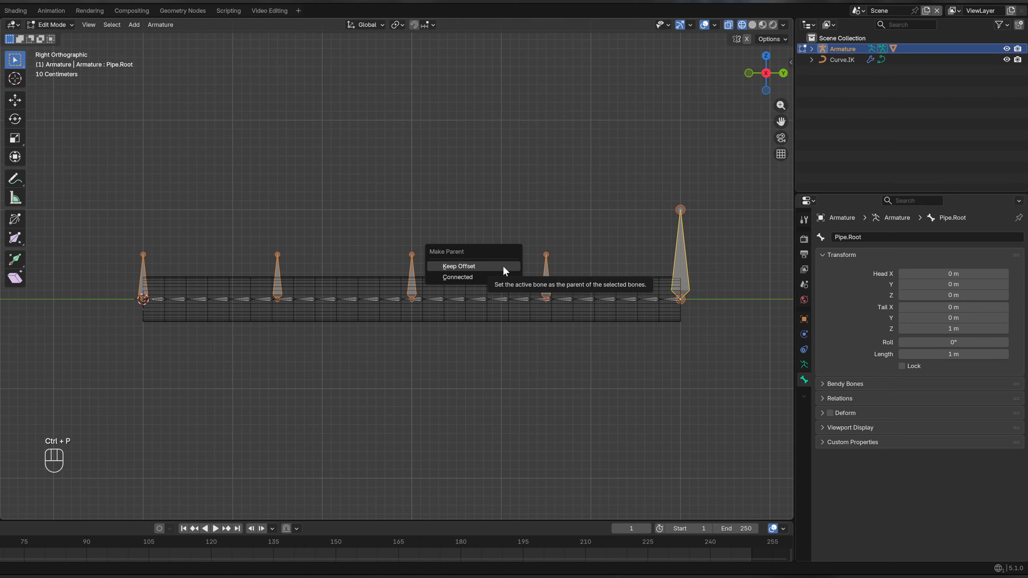
click(463, 266)
Switch the armature to Pose Mode.
shift+middle_drag(493, 275, 510, 292)
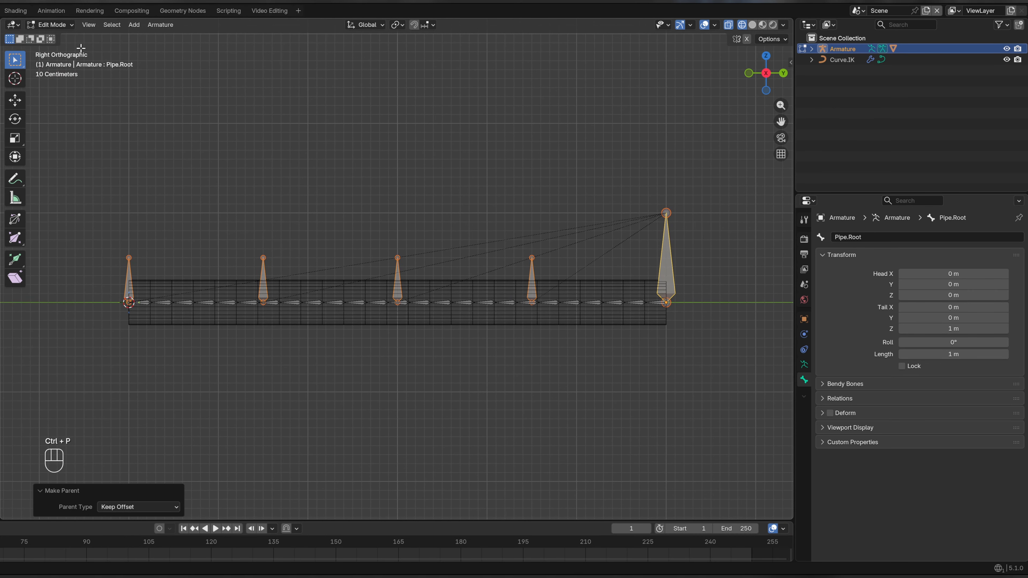
click(50, 25)
click(57, 61)
Test the parenting by moving the Pipe.Root bone about 1.37 m upward in Z.
click(658, 262)
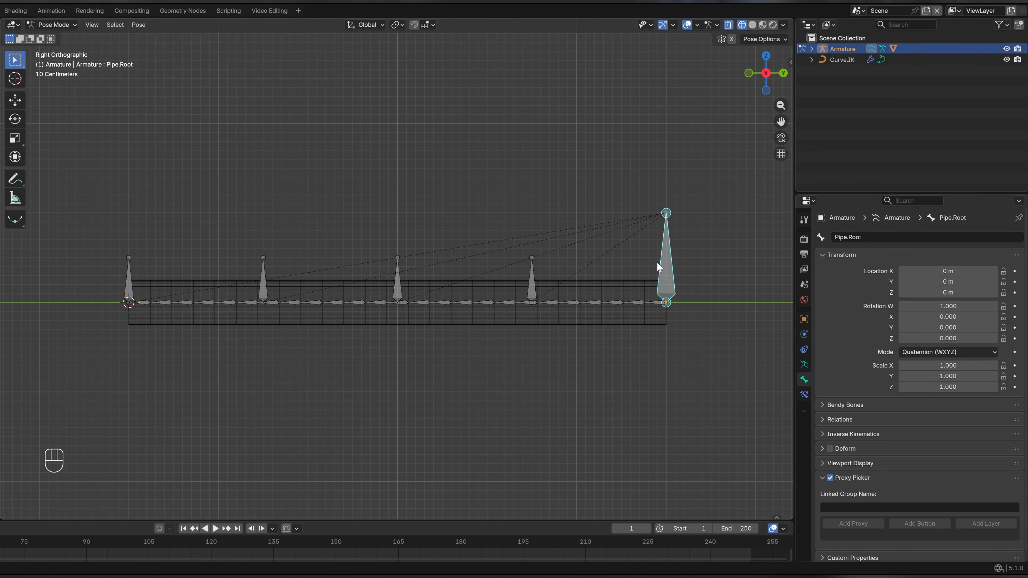
key(g)
click(599, 142)
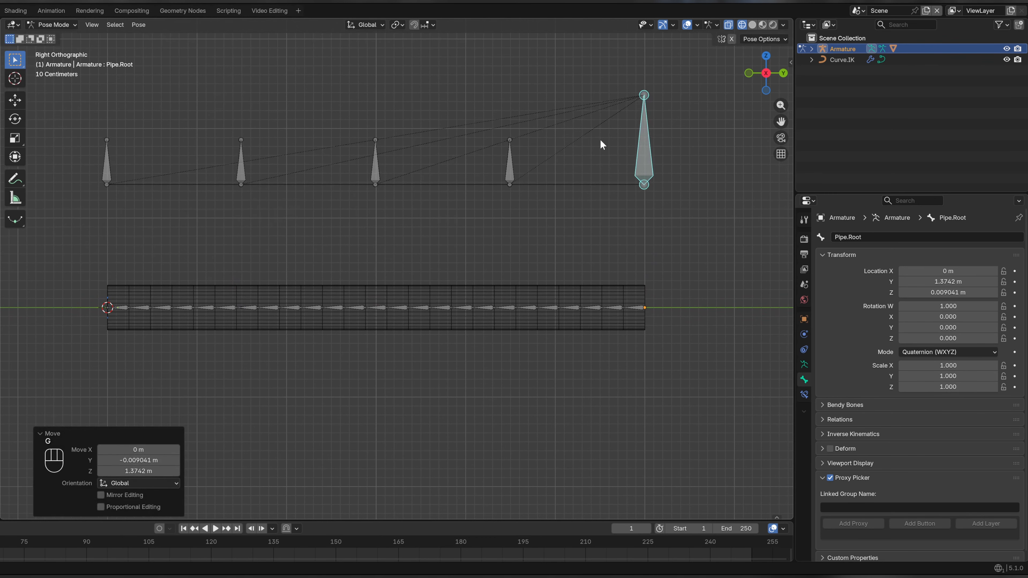
Test-move the Pipe.Con control bones one at a time, including Pipe.Con.003 at the negative Y end, cancelling each move.
scroll(600, 139, up, 3)
shift+middle_drag(430, 134, 414, 203)
shift+middle_drag(610, 215, 460, 222)
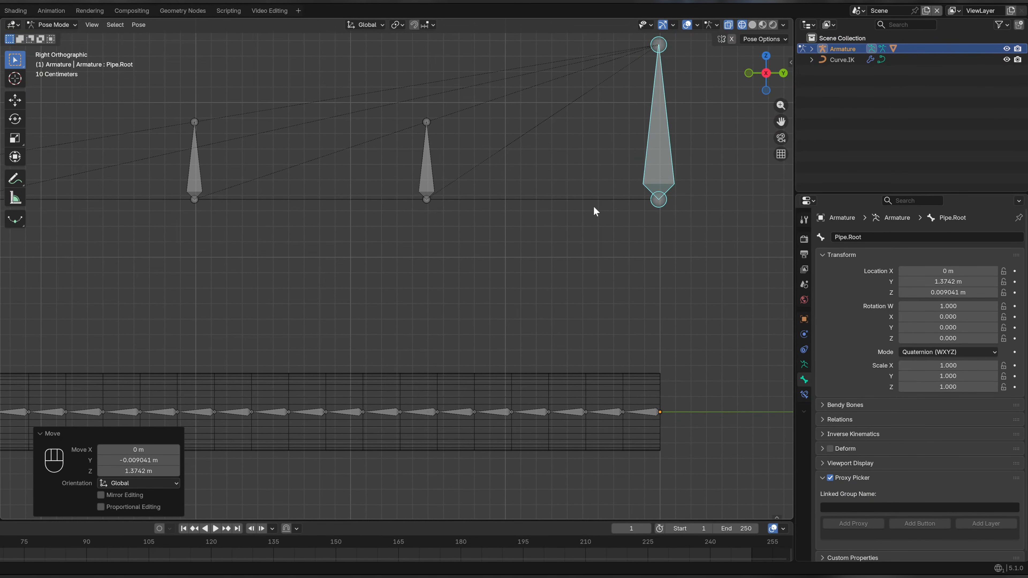
shift+middle_drag(293, 196, 665, 208)
scroll(424, 245, down, 1)
shift+middle_drag(425, 246, 337, 238)
click(250, 184)
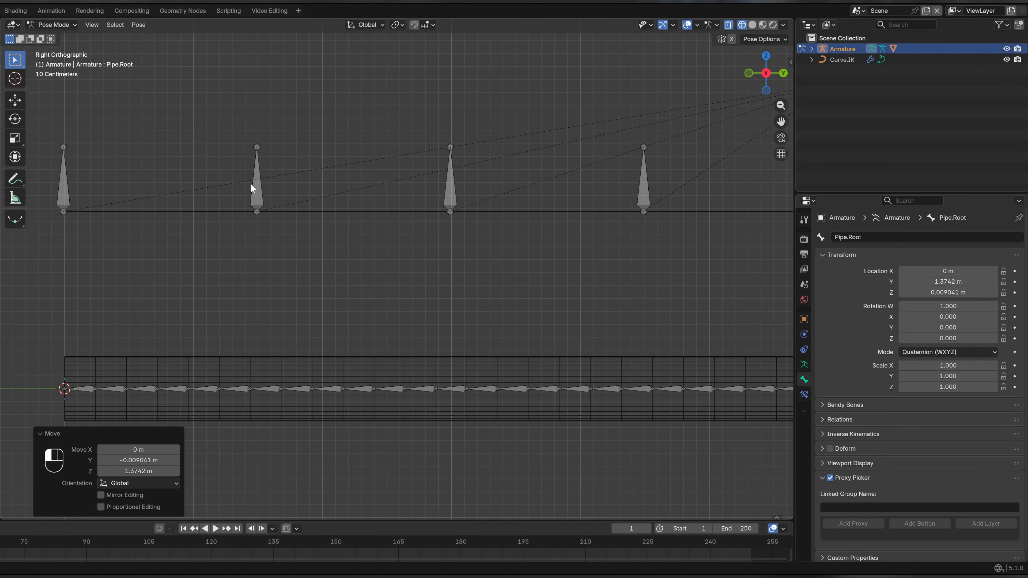
key(g)
right_click(245, 142)
shift+middle_drag(418, 206, 386, 211)
click(411, 202)
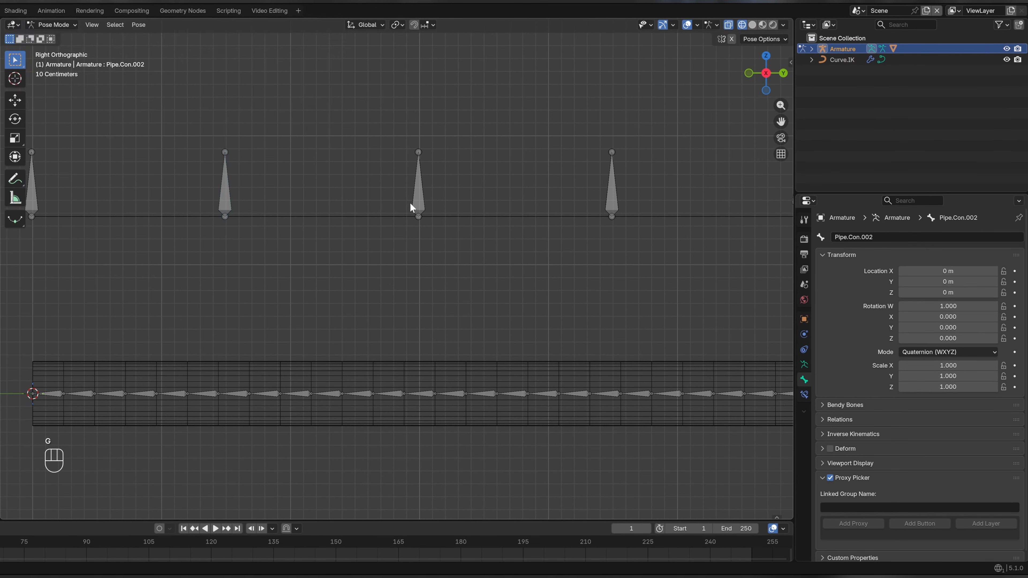
key(g)
right_click(433, 196)
shift+middle_drag(628, 206, 789, 195)
click(433, 203)
key(g)
right_click(475, 190)
click(215, 207)
key(g)
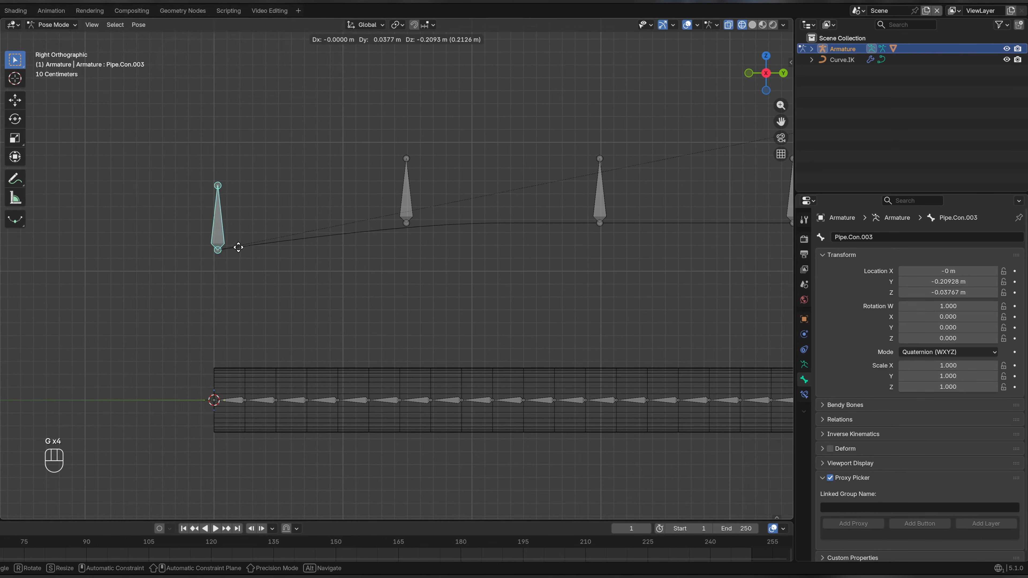
right_click(351, 180)
shift+middle_drag(416, 177, 154, 155)
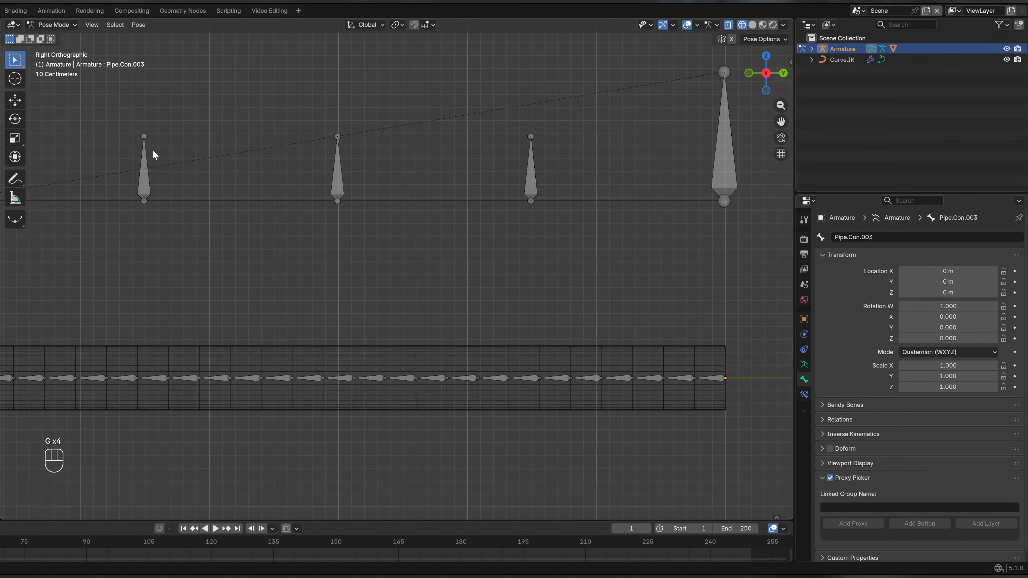
Undo the pose test back to before Pipe.Root was moved.
key(ctrl+z)
key(ctrl+z)
key(ctrl+z)
key(ctrl+z)
key(ctrl+z)
key(ctrl+z)
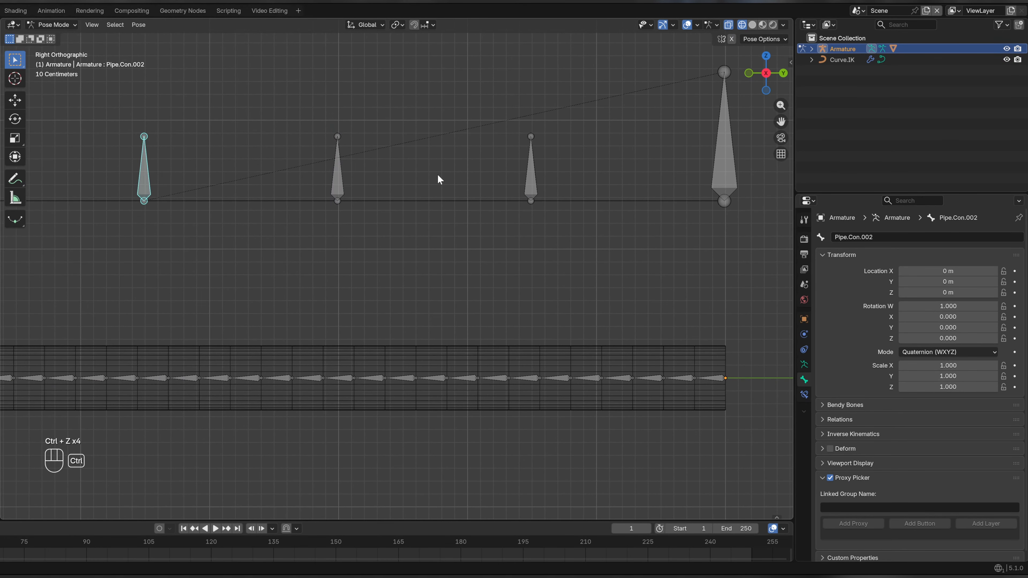
Add a Spline IK constraint to Bone.024 at the chain's negative Y end, with Curve.IK as the target.
shift+middle_drag(393, 227, 597, 150)
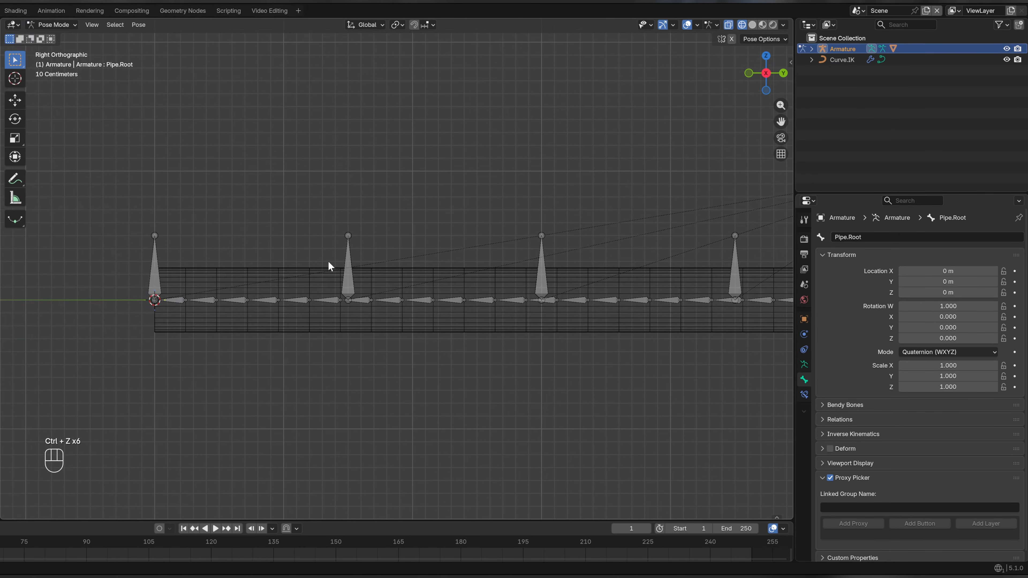
click(177, 308)
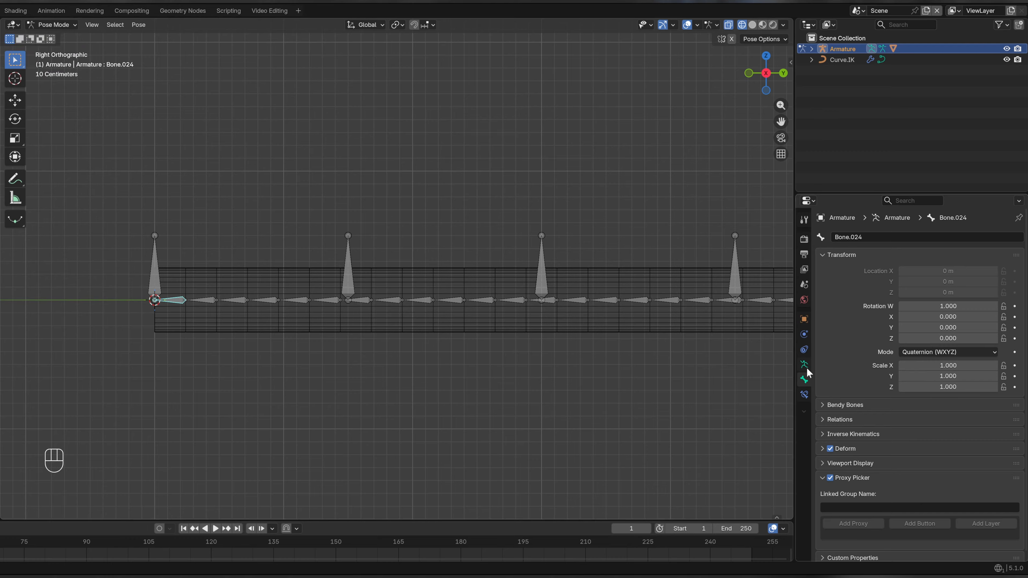
click(804, 394)
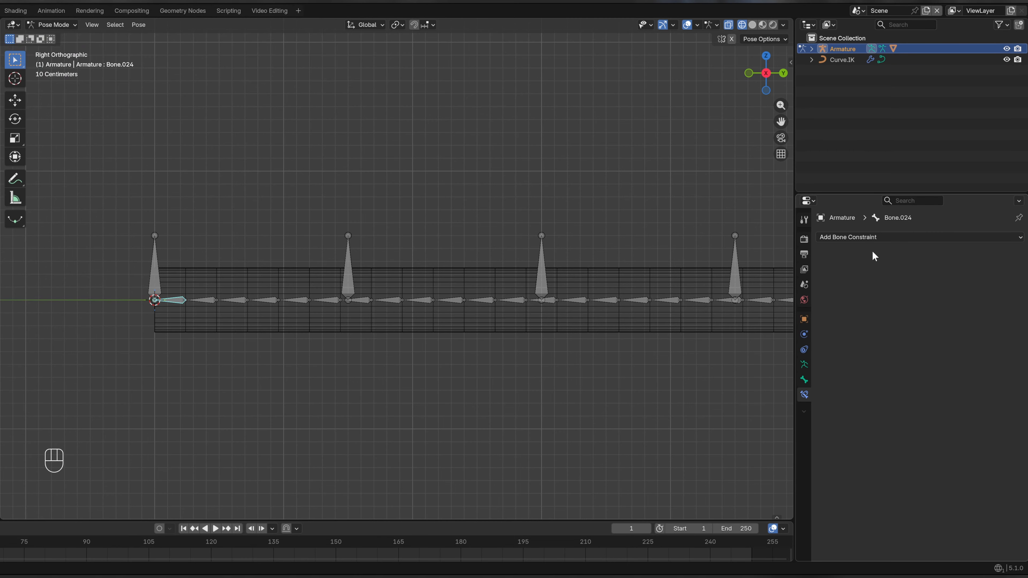
click(879, 236)
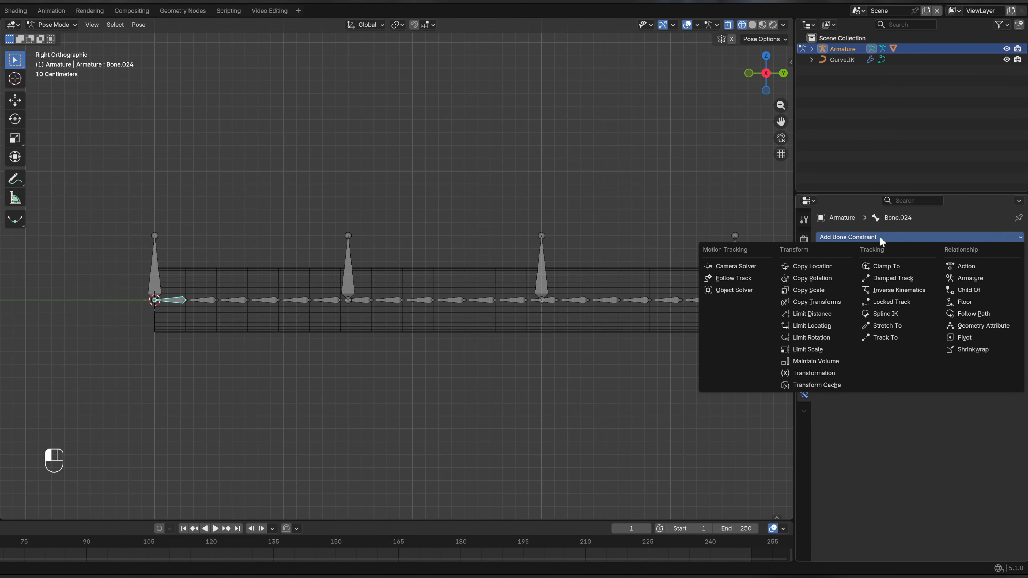
click(911, 314)
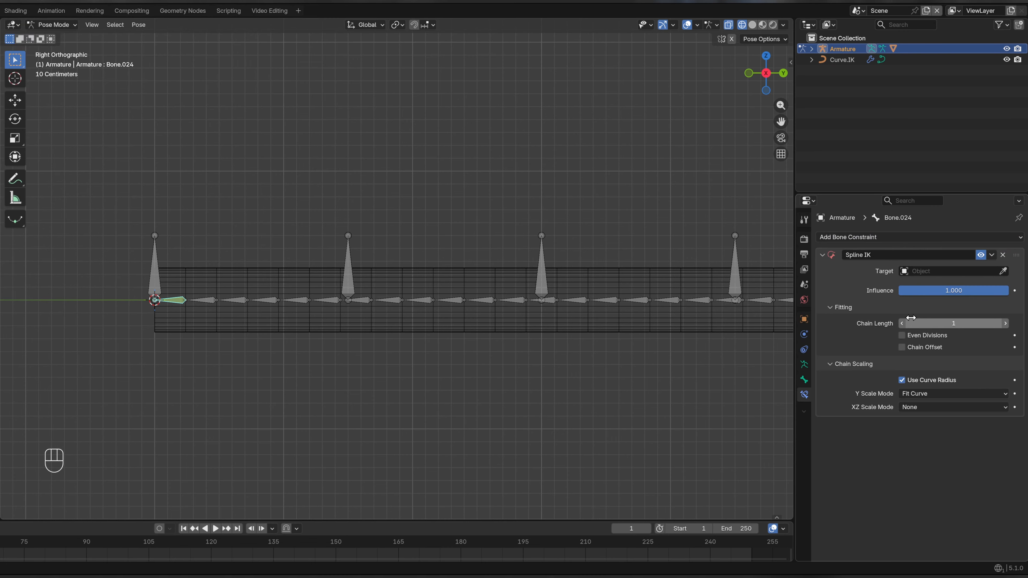
click(928, 271)
click(929, 287)
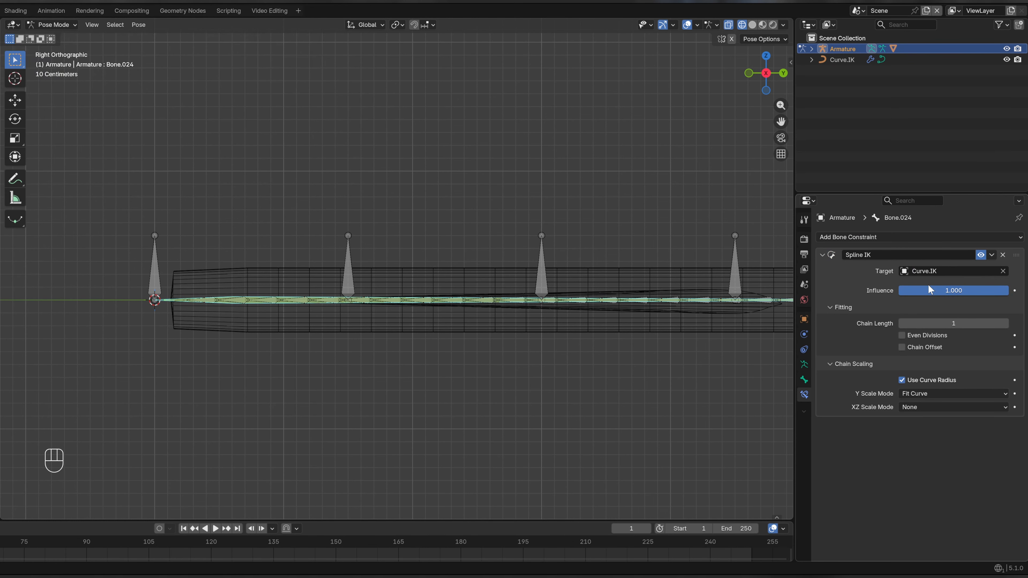
Set the Spline IK constraint's chain length to 23.
click(954, 322)
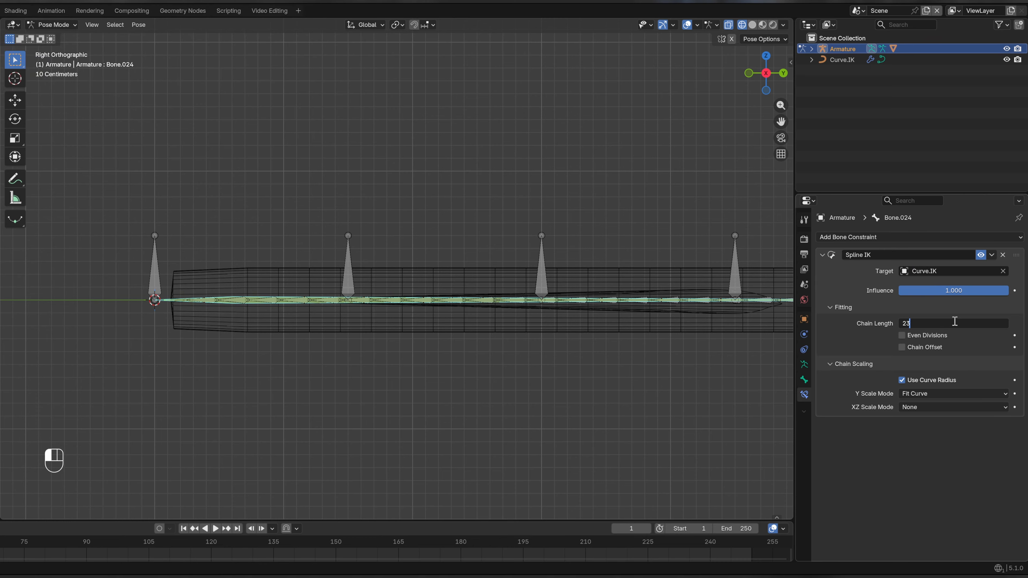
text(23)
key(Return)
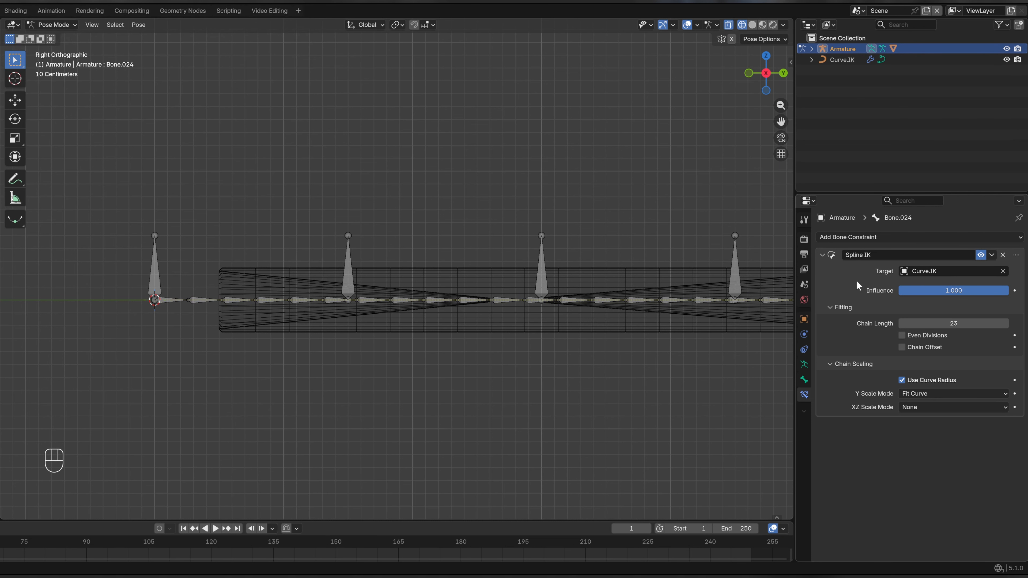
Adjust the Spline IK chain length to 25 so the constraint spans the whole pipe bone chain.
scroll(604, 260, down, 4)
shift+middle_drag(604, 260, 588, 261)
scroll(713, 269, up, 4)
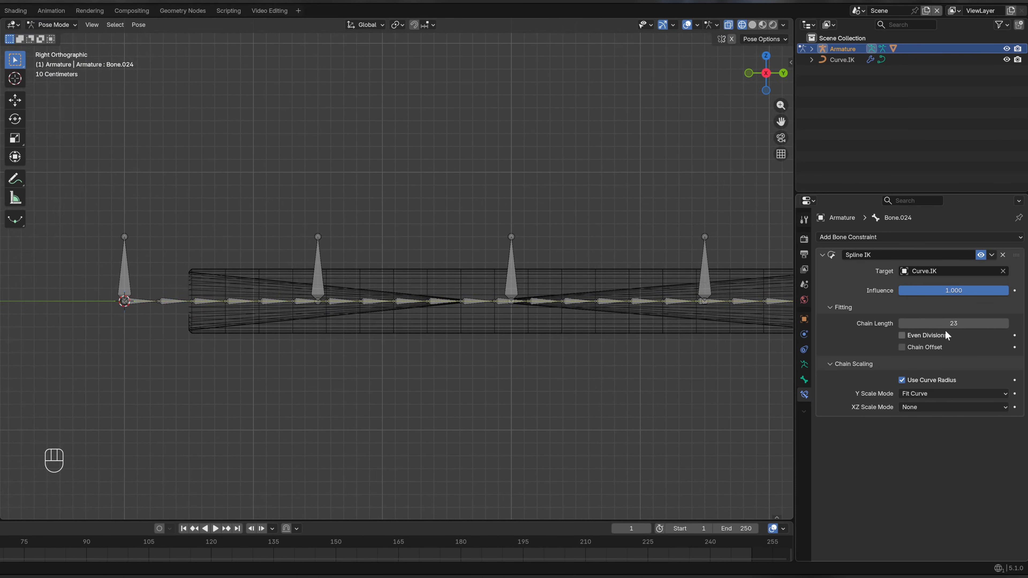
click(904, 322)
click(904, 323)
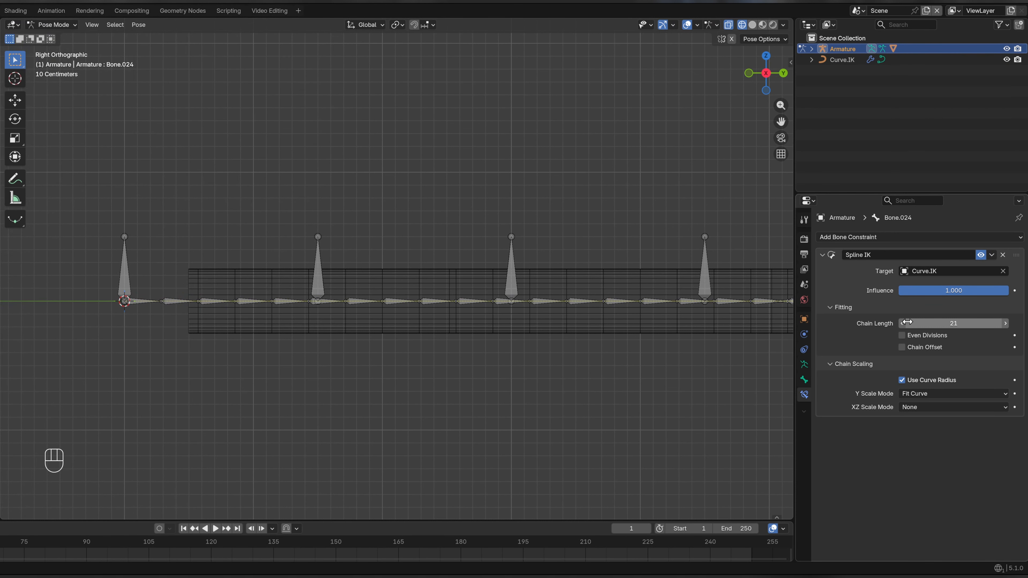
click(1005, 323)
click(1005, 323)
click(1005, 323)
click(1005, 323)
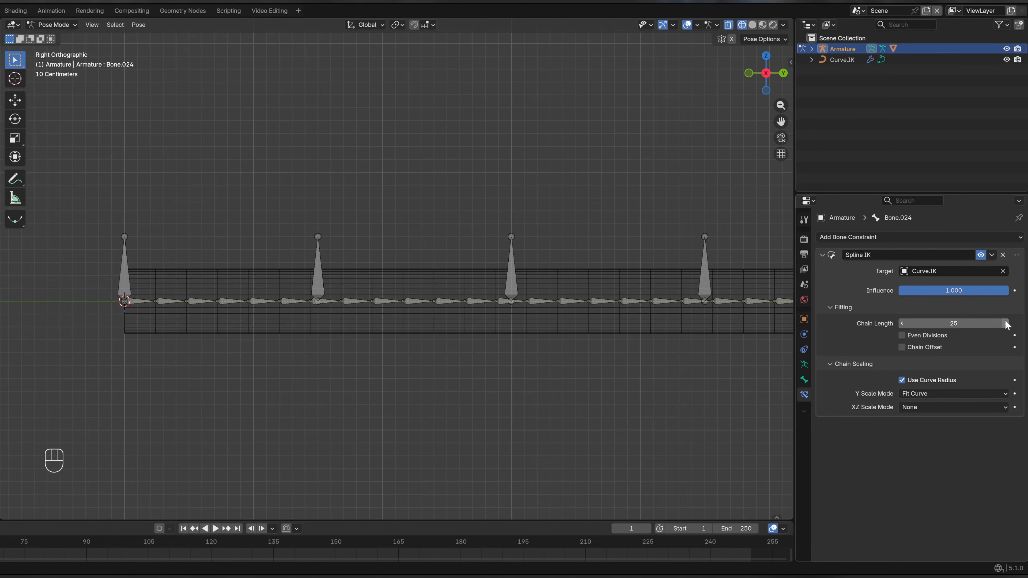
scroll(597, 294, down, 4)
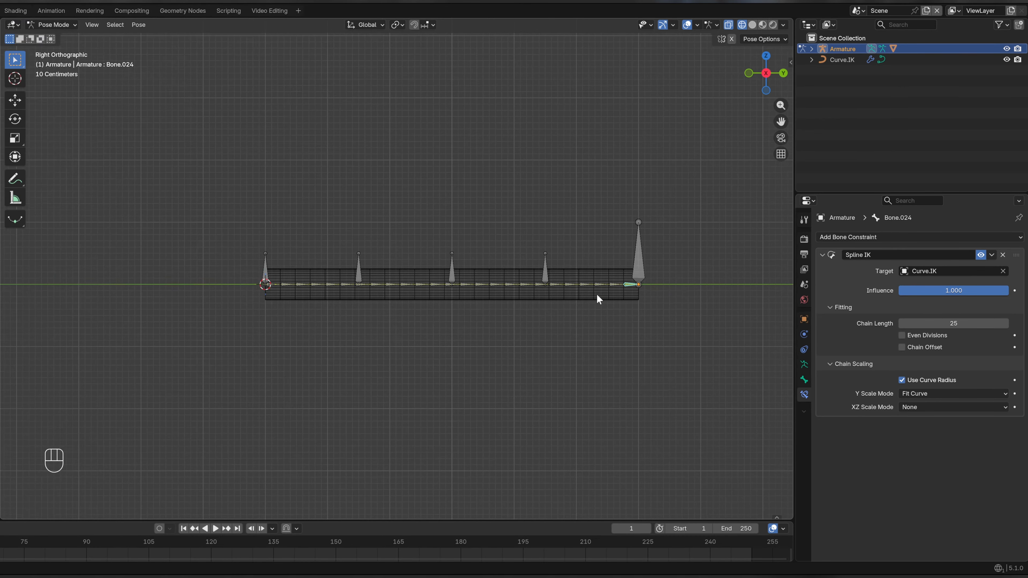
shift+middle_drag(596, 294, 484, 302)
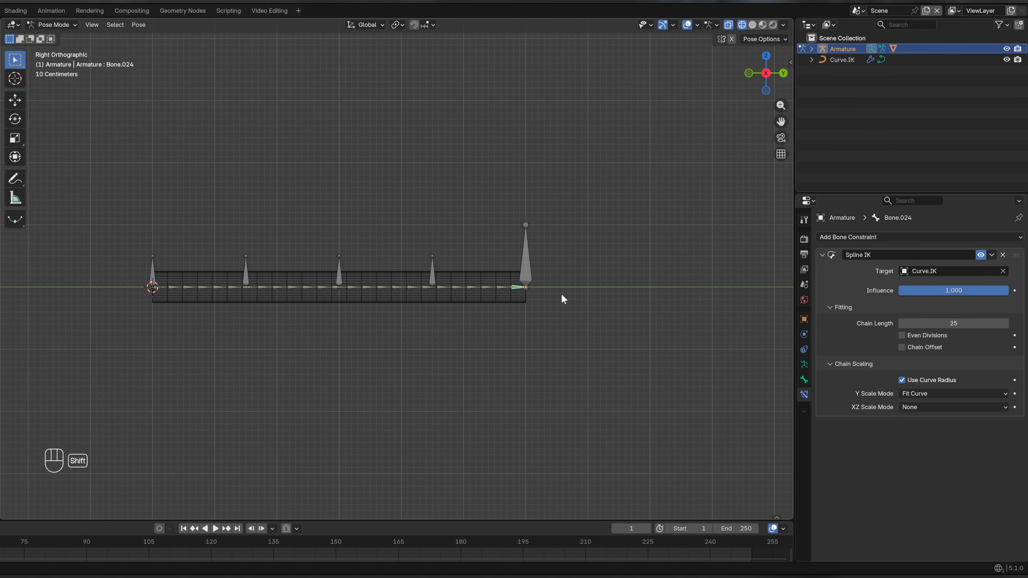
Configure Bone.024's Spline IK with Even Divisions on, Use Curve Radius off, and Y and XZ Scale Modes set to Bone Original.
shift+middle_drag(732, 343, 715, 307)
scroll(578, 265, up, 3)
shift+middle_drag(571, 255, 555, 275)
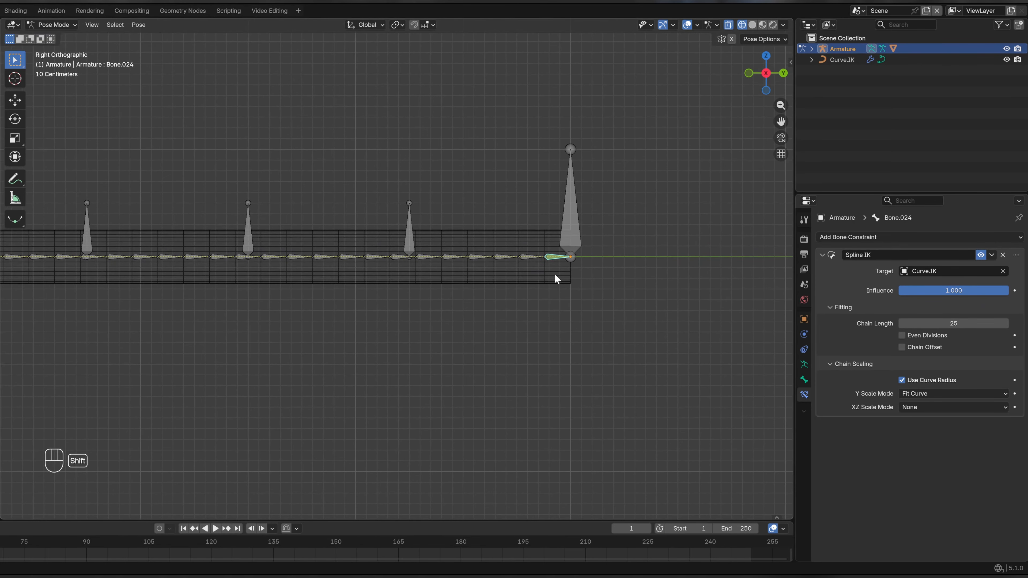
click(925, 336)
click(947, 395)
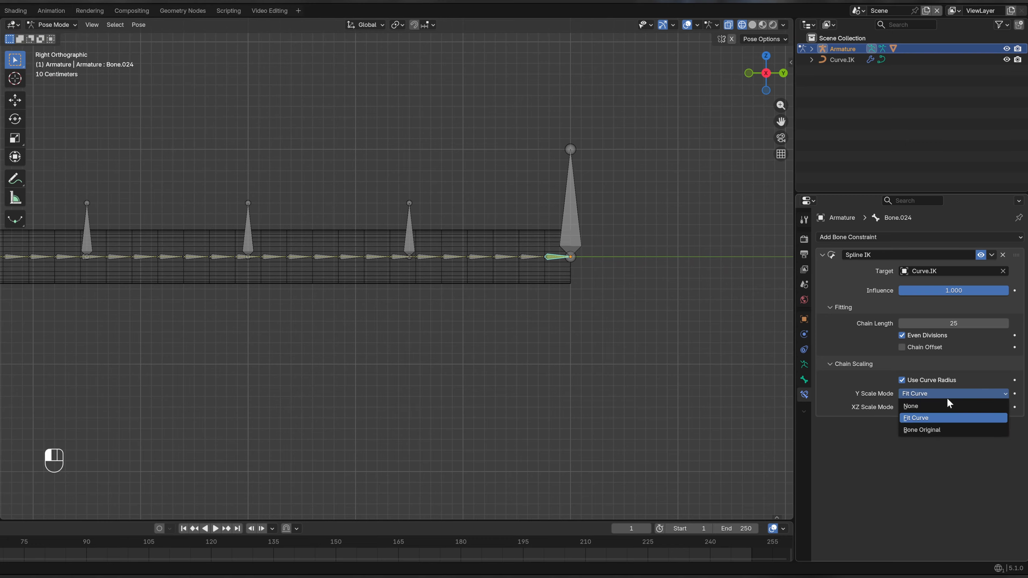
click(944, 428)
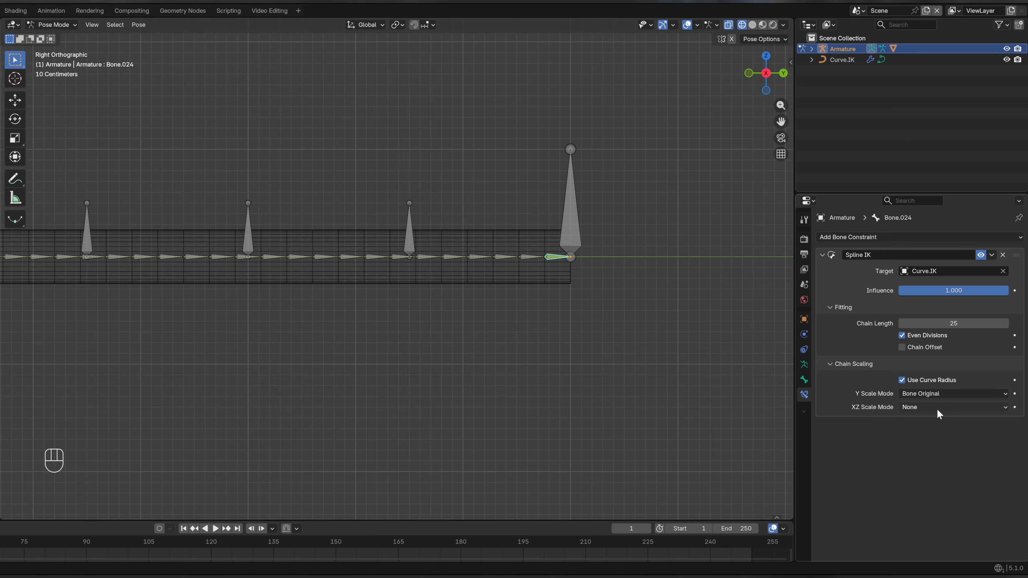
click(937, 407)
click(942, 432)
click(928, 380)
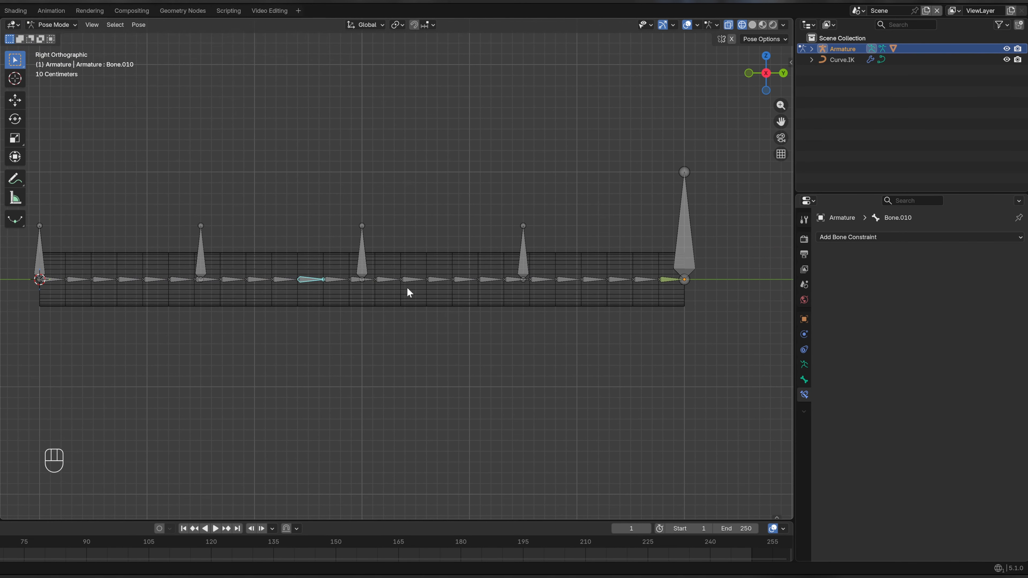
Compare Bone.024's position in the chain with its Spline IK constraint disabled and enabled.
shift+middle_drag(284, 291, 360, 286)
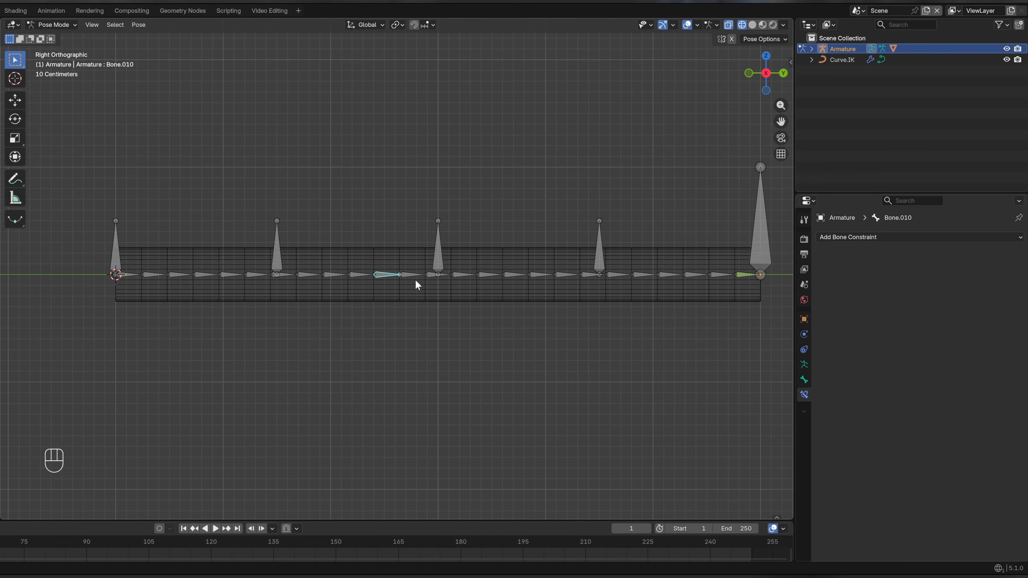
shift+middle_drag(506, 284, 464, 284)
click(705, 277)
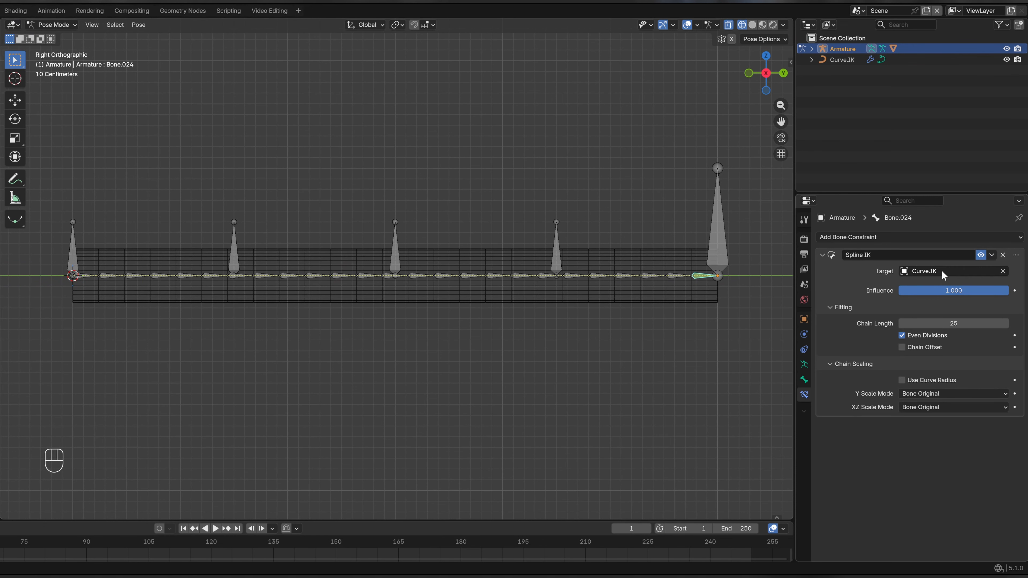
click(982, 255)
click(983, 255)
click(982, 255)
click(983, 255)
click(983, 256)
click(983, 256)
Switch the direction of the entire Curve.IK spline in Edit Mode.
click(53, 25)
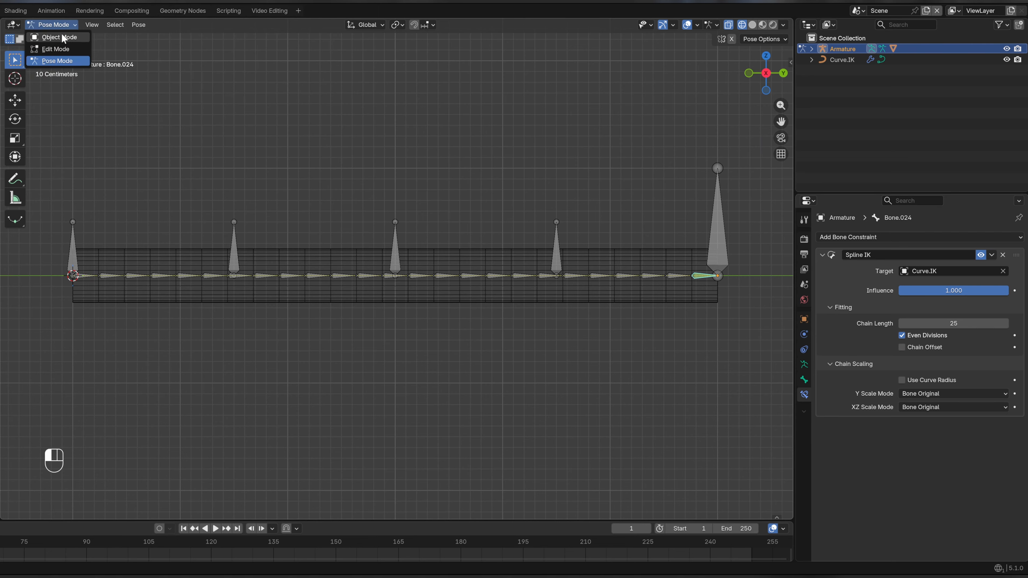
click(48, 35)
click(834, 59)
key(Tab)
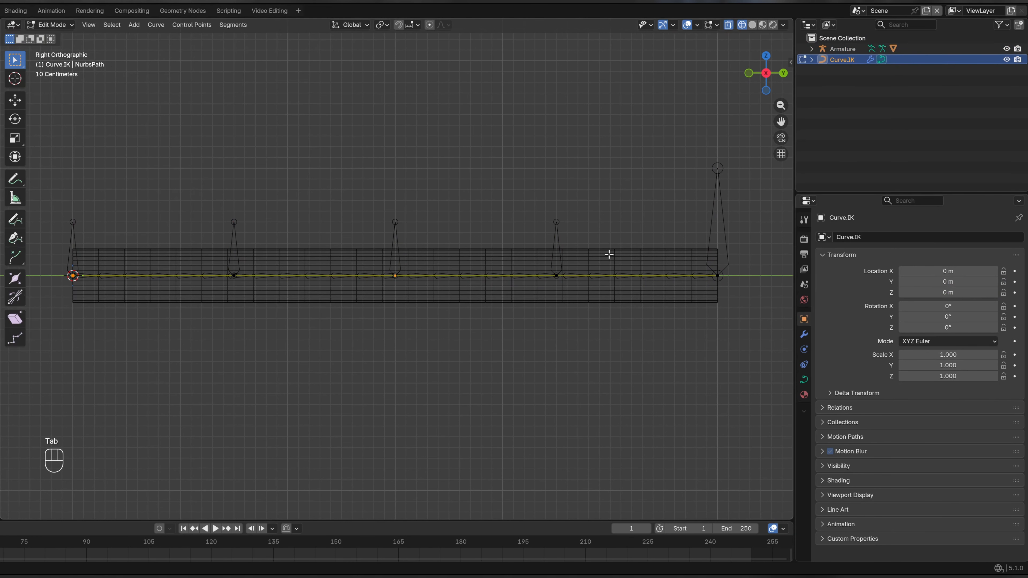
key(a)
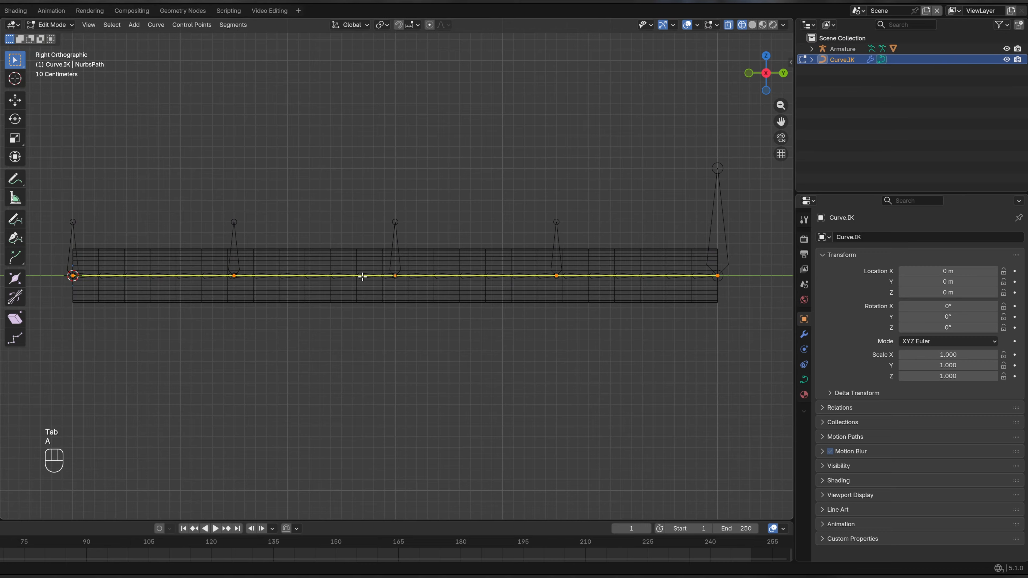
right_click(327, 266)
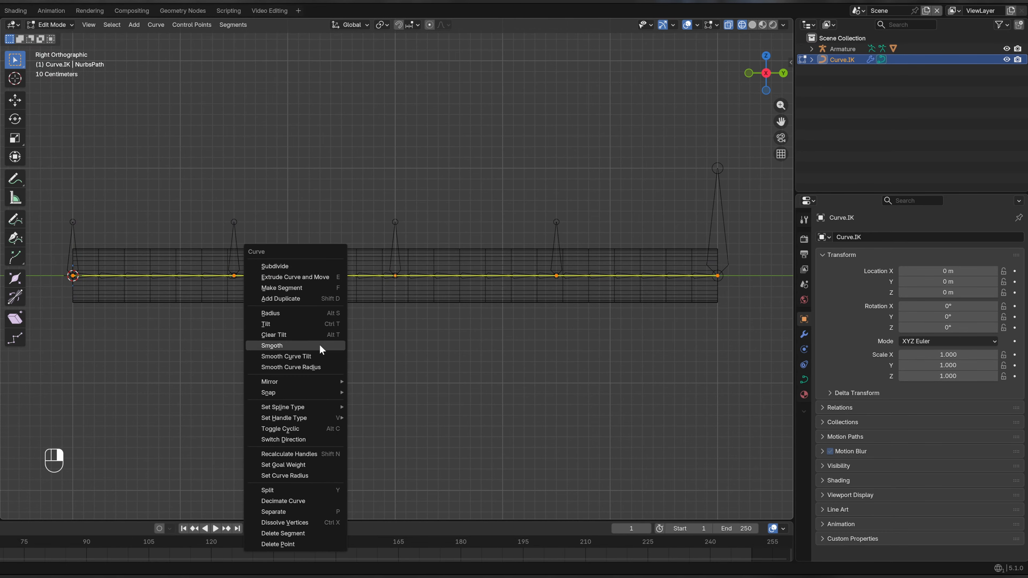
click(312, 440)
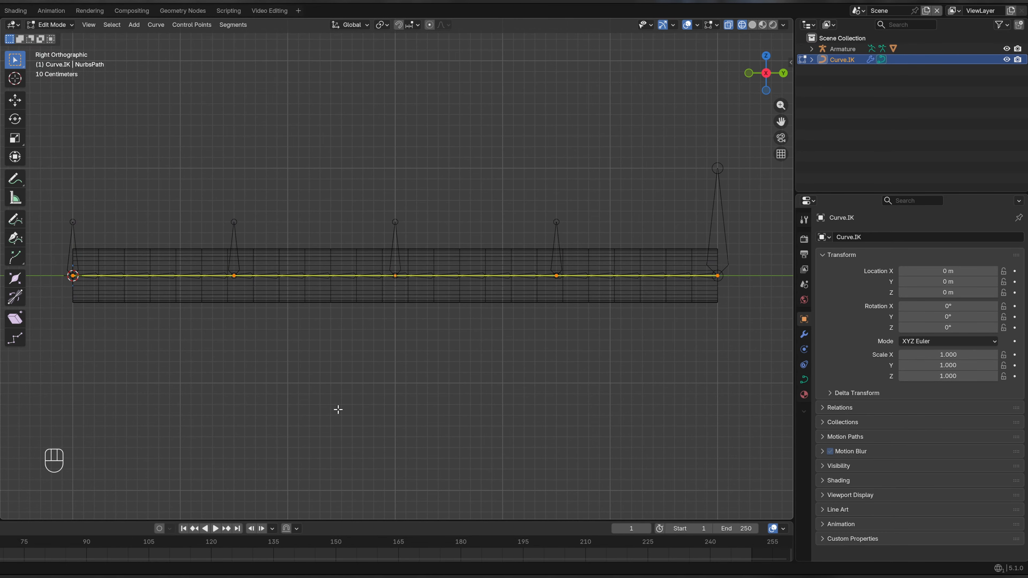
key(Tab)
Examine the armature's bone chain in Edit Mode and return the armature to Pose Mode.
click(717, 211)
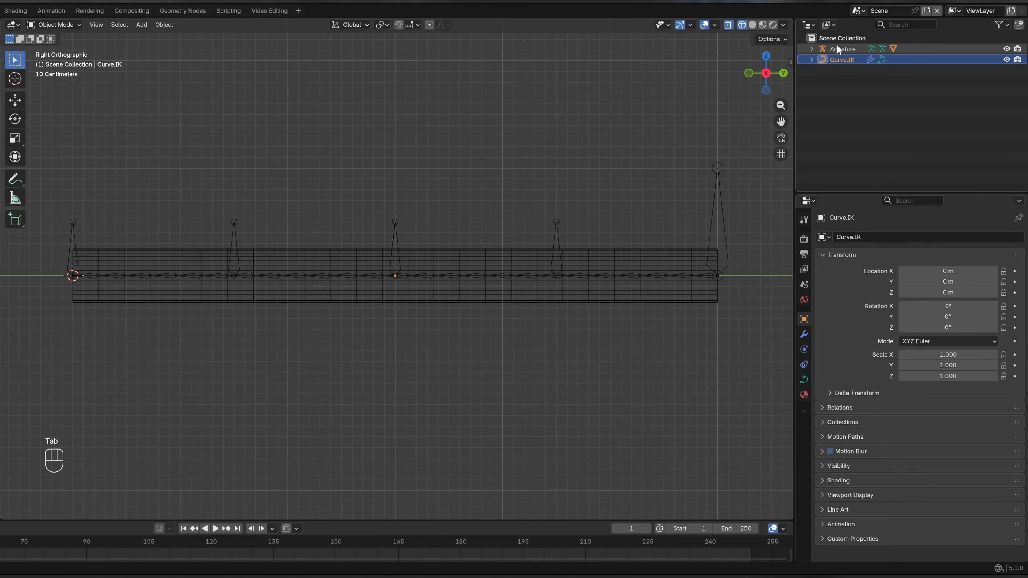
key(Tab)
scroll(162, 289, up, 4)
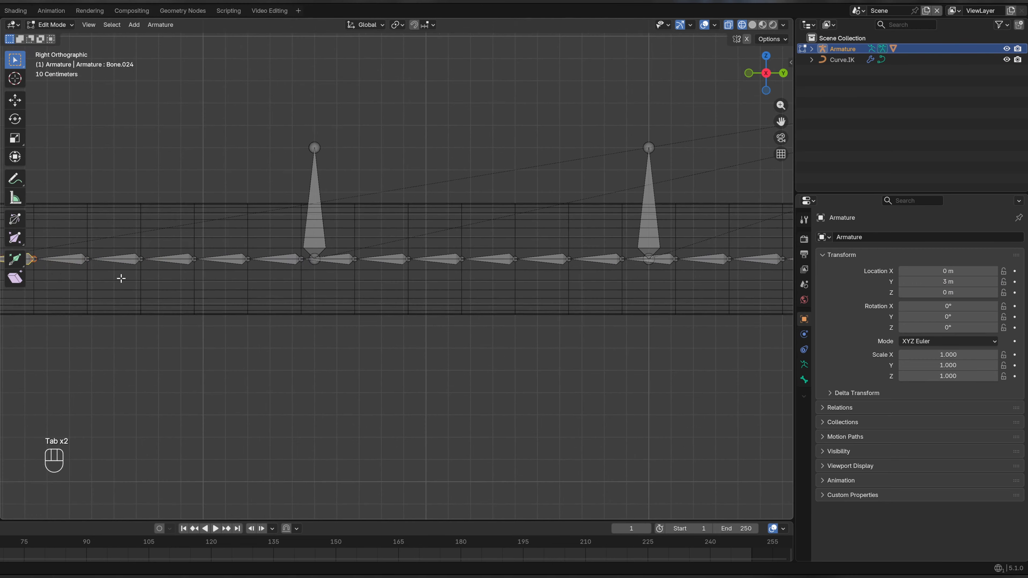
shift+middle_drag(33, 265, 196, 270)
key(Tab)
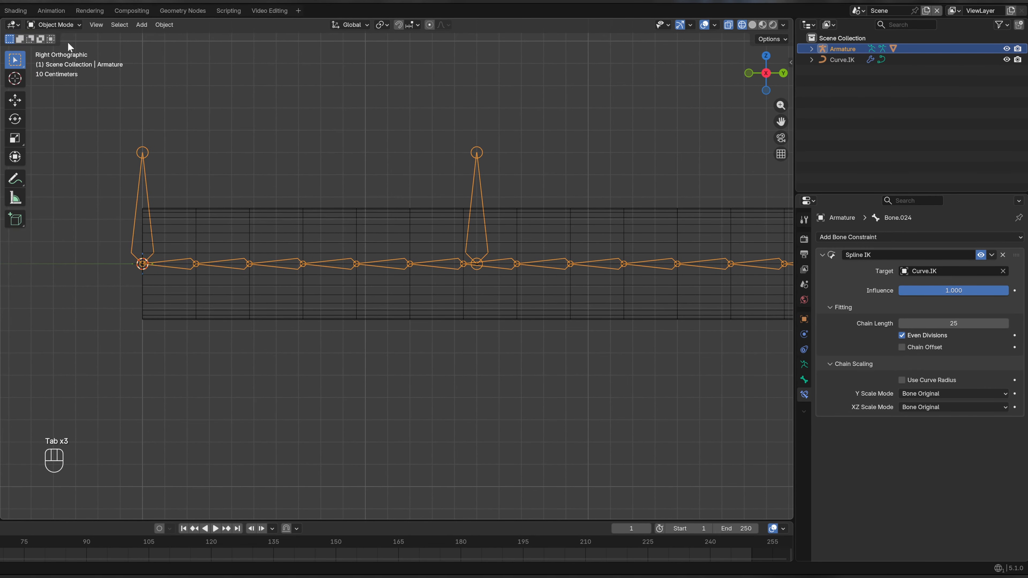
click(55, 25)
click(58, 64)
scroll(184, 270, down, 5)
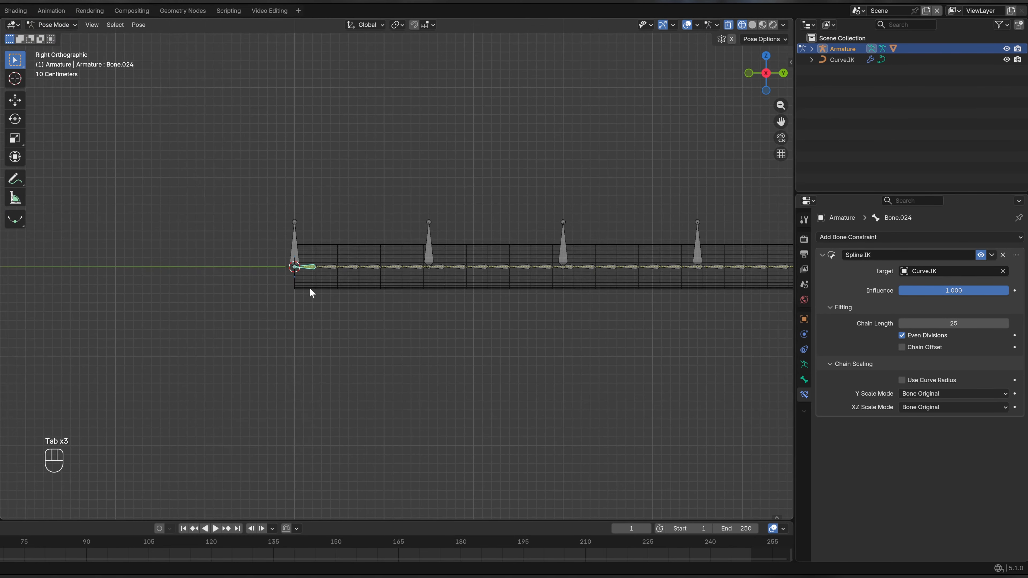
shift+middle_drag(308, 276, 274, 318)
shift+middle_drag(501, 312, 263, 308)
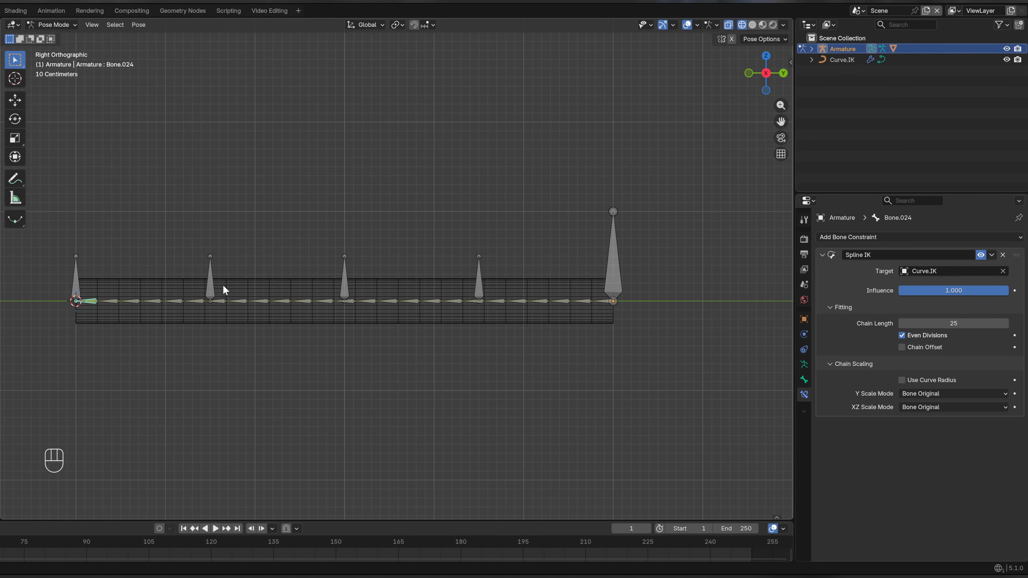
Try moving Pipe.Root to test whether the whole pipe follows it.
click(613, 269)
click(76, 286)
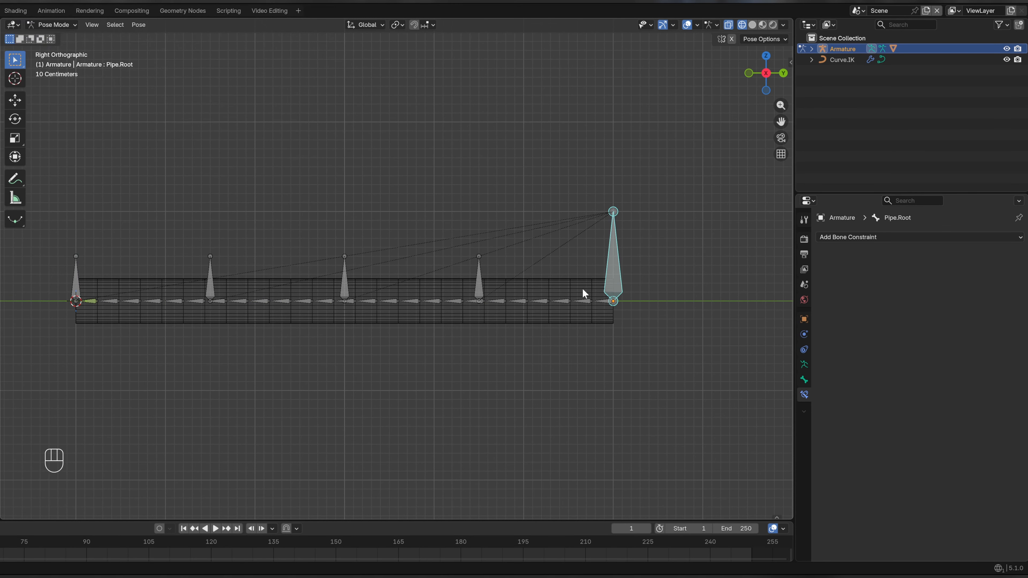
key(g)
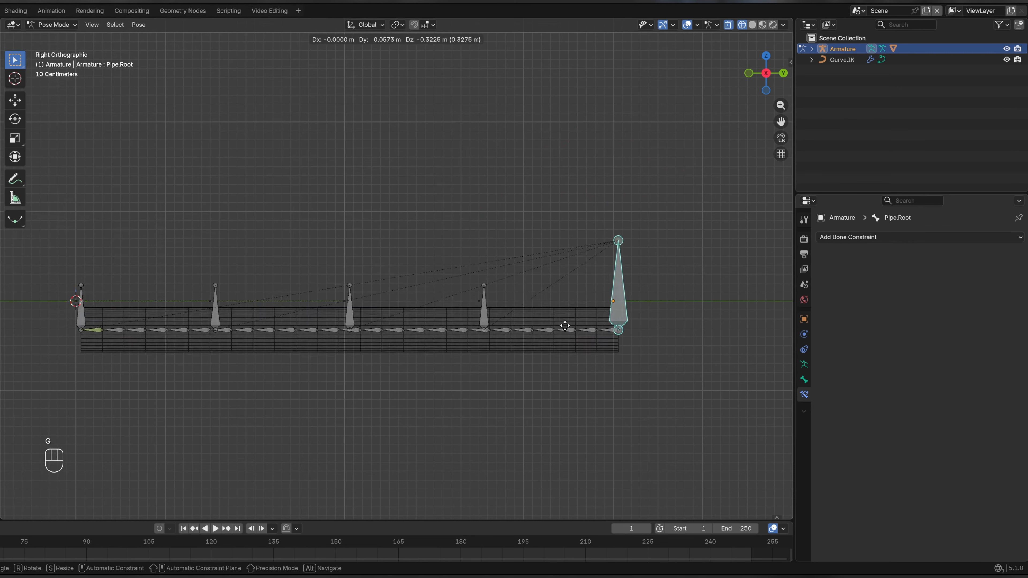
right_click(593, 282)
Set the viewport to solid shading and try rotating Pipe.Root freely and about its local X axis.
mouse_move(593, 282)
middle_down()
mouse_move(532, 241)
mouse_move(548, 271)
mouse_move(532, 245)
mouse_move(416, 264)
middle_up()
key(z)
click(560, 245)
scroll(532, 245, up, 2)
key(r)
right_click(369, 246)
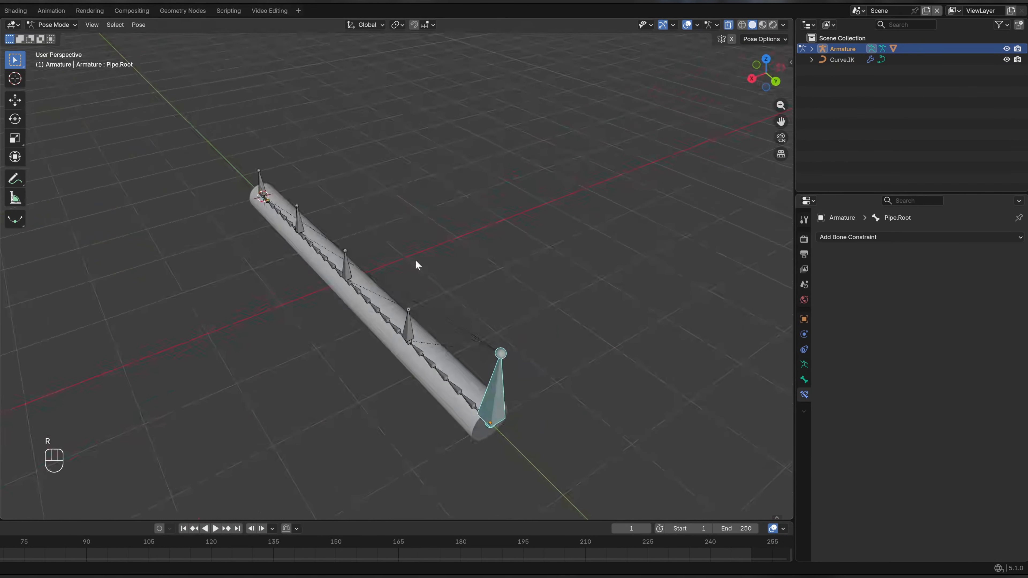
key(r)
key(x)
key(x)
right_click(535, 287)
middle_drag(534, 287, 485, 276)
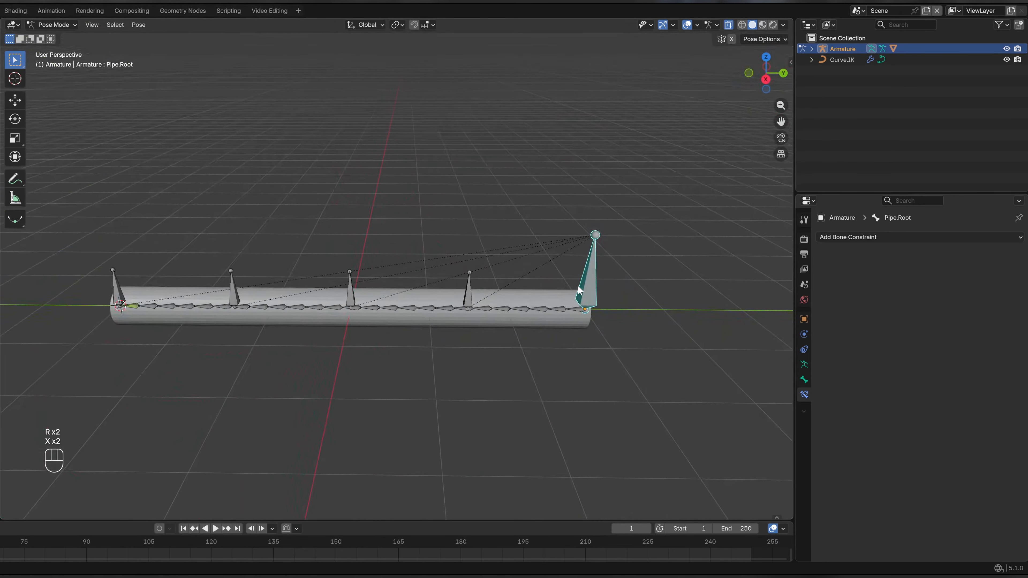
Move Pipe.Con about 0.76 m in X, 0.30 m in Y and -0.15 m in Z to bend the pipe.
click(472, 283)
scroll(471, 284, up, 2)
key(g)
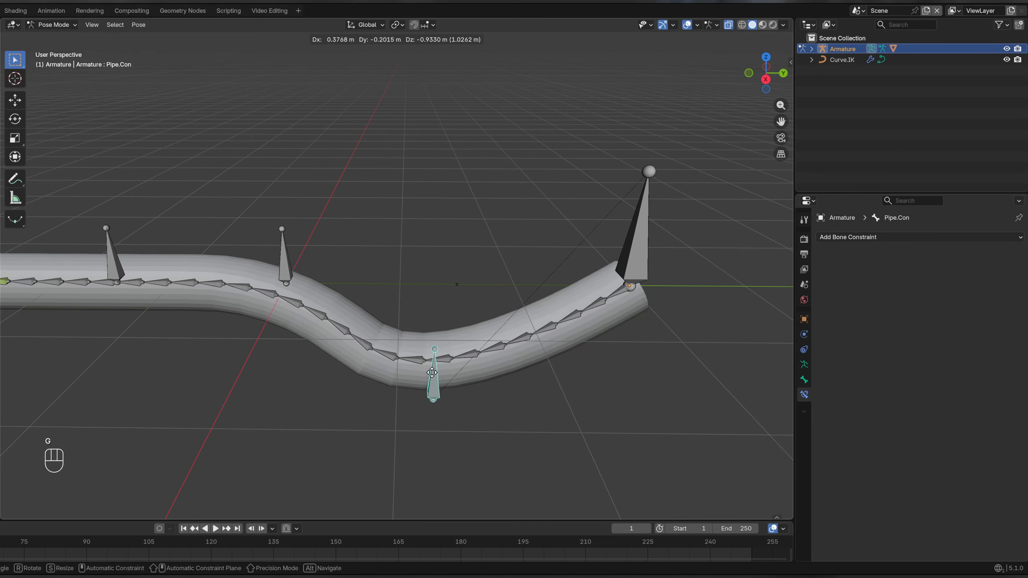
click(449, 261)
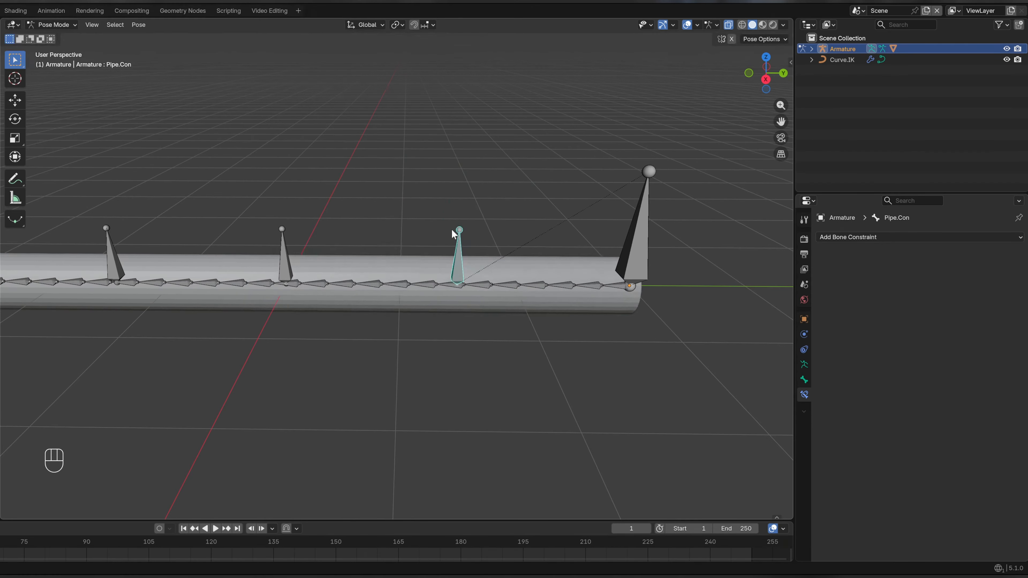
middle_drag(449, 261, 546, 282)
key(g)
click(607, 294)
Move Pipe.Con.002 in the XY plane by about -0.62 m in X and -0.08 m in Y.
middle_drag(608, 294, 456, 253)
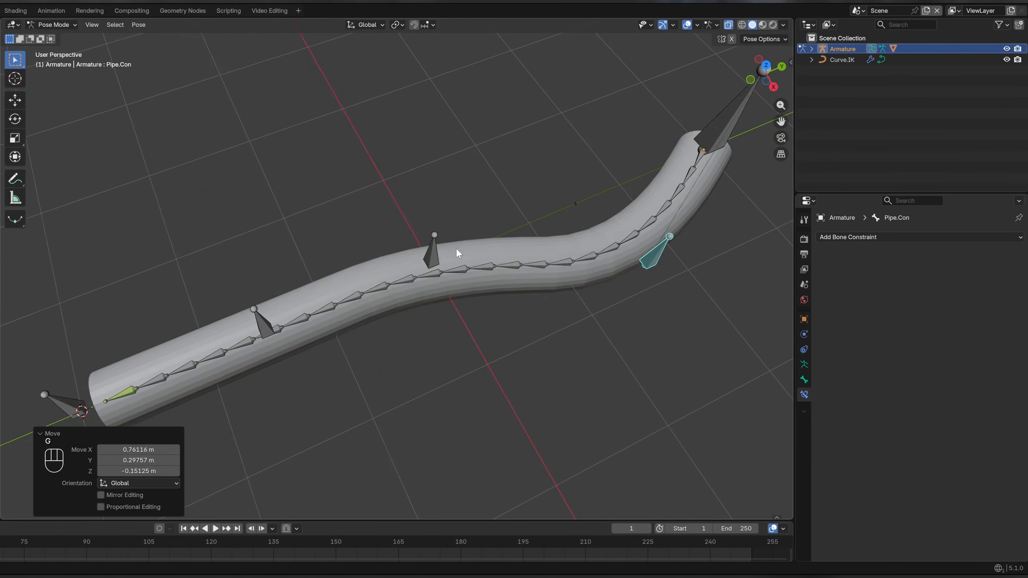
click(266, 320)
middle_drag(266, 320, 492, 262)
key(g)
key(g)
key(shift+z)
click(243, 278)
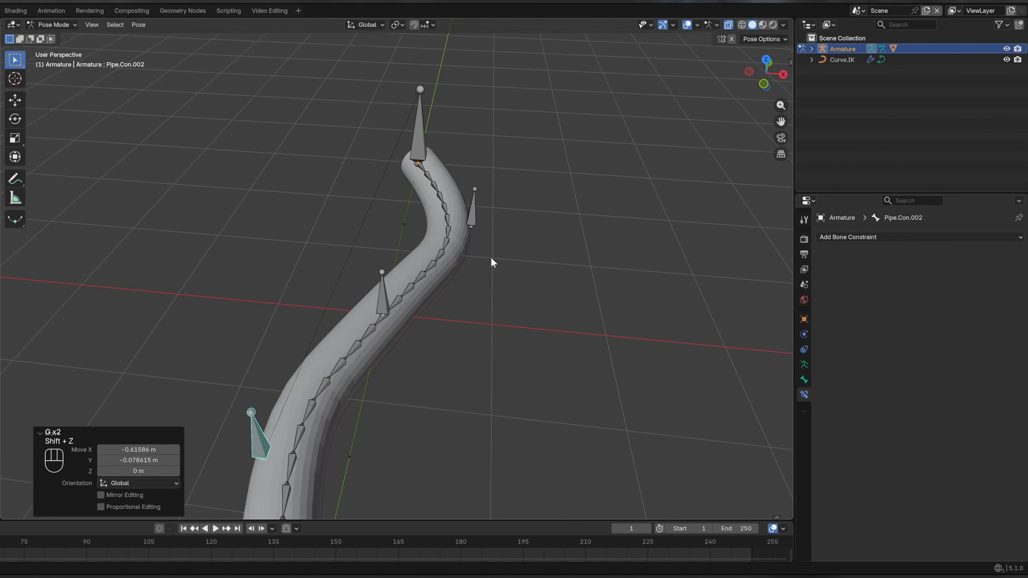
Move Pipe.Con within the XY plane to adjust the bend near Pipe.Root.
click(472, 221)
middle_drag(472, 221, 397, 226)
key(g)
key(shift+z)
click(369, 285)
Add a Corrective Smooth modifier after the Armature modifier on the Pipe mesh.
click(52, 25)
click(48, 35)
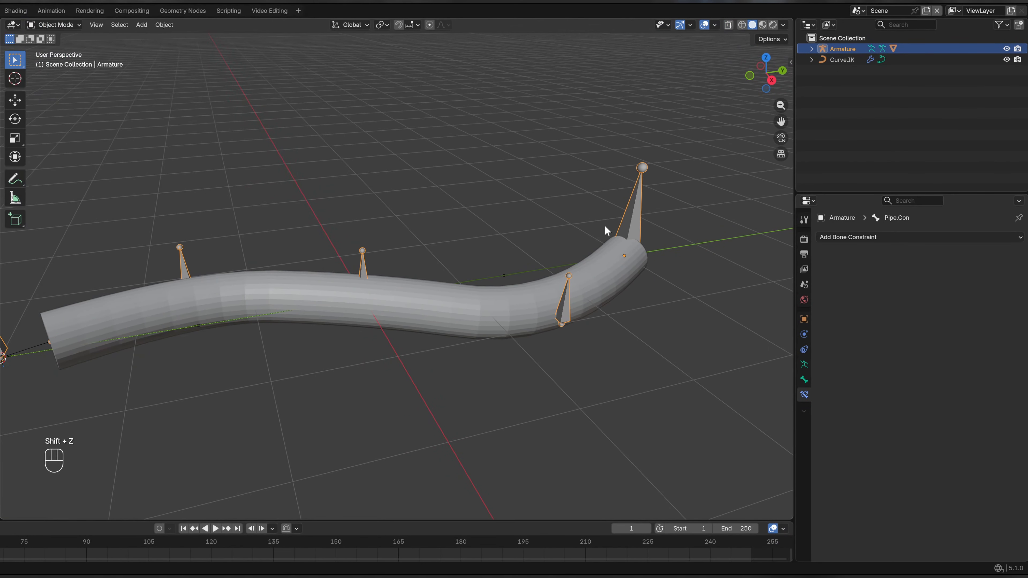
click(615, 256)
click(803, 335)
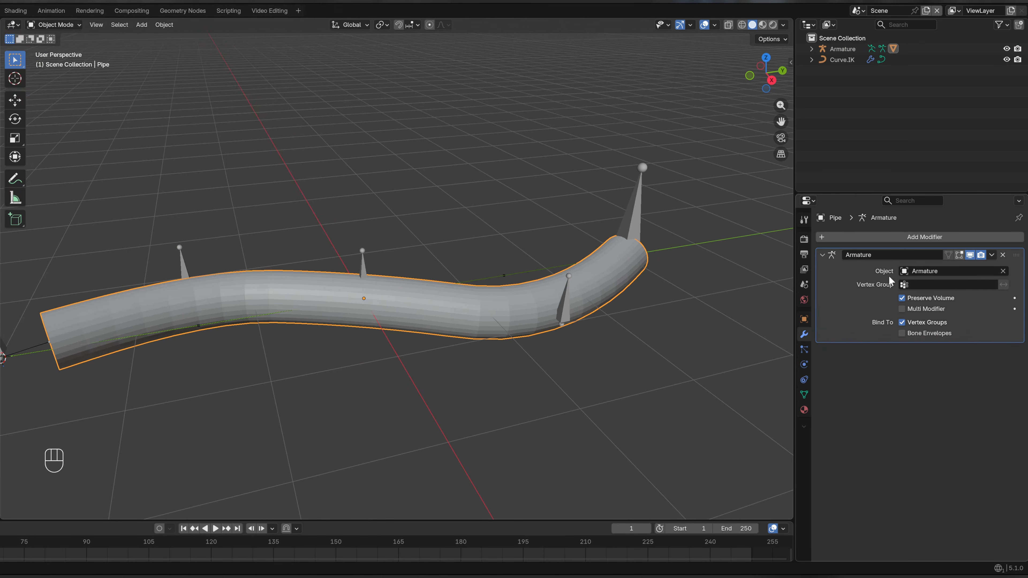
click(843, 255)
click(842, 241)
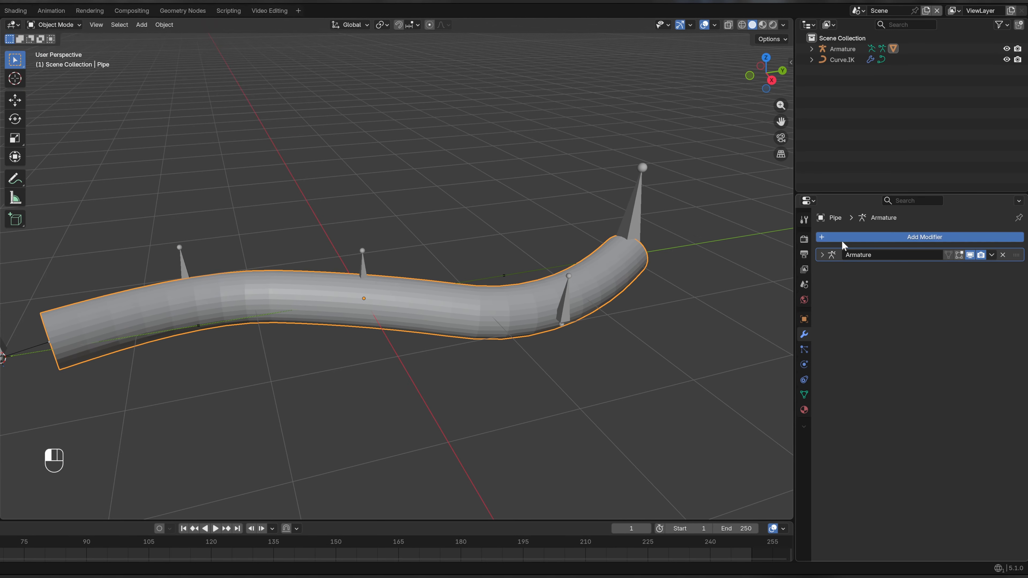
click(818, 240)
click(843, 267)
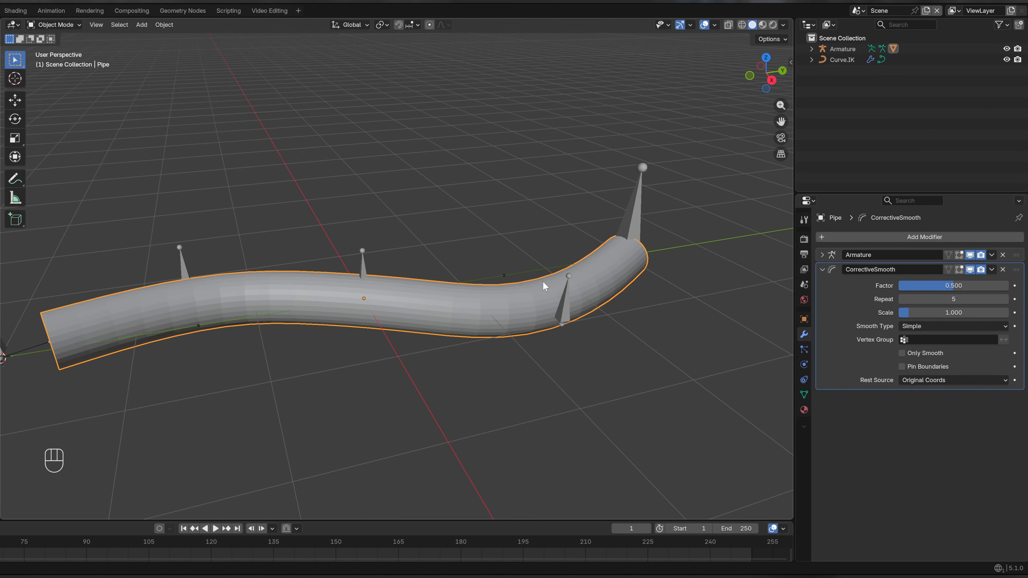
Apply Shade Auto Smooth to the Pipe mesh.
middle_drag(543, 286, 625, 334)
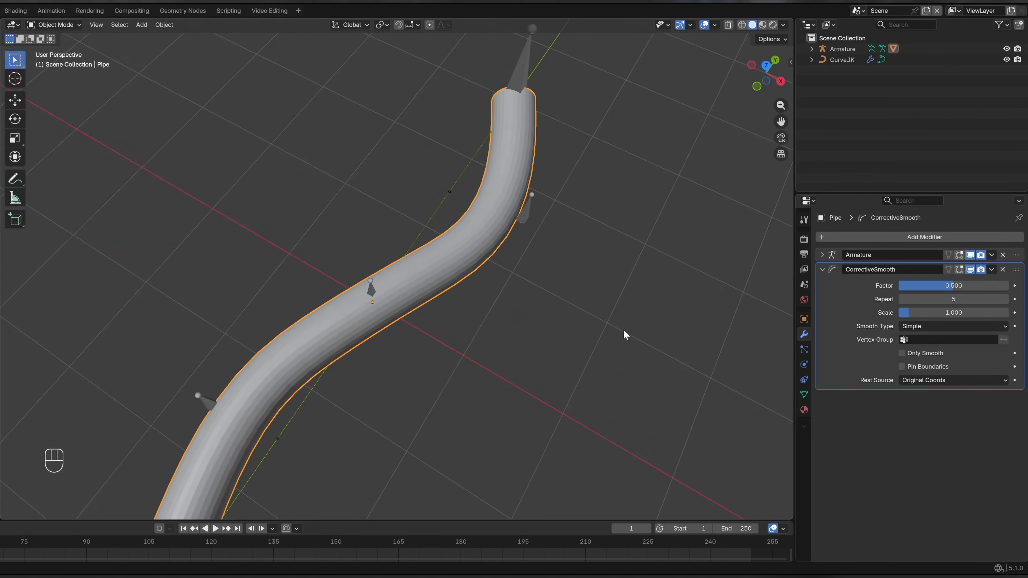
click(834, 273)
middle_drag(696, 266, 573, 248)
right_click(520, 263)
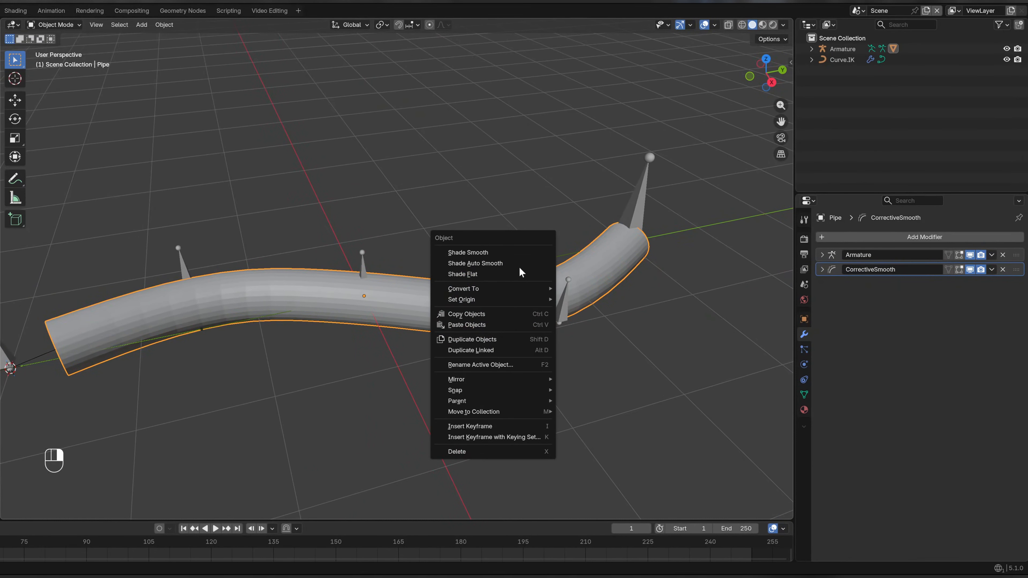
click(503, 263)
Try moving Pipe.Con.003 in Pose Mode to test how the smoothed pipe's free end deforms.
click(363, 267)
key(ctrl+Tab)
shift+middle_drag(364, 291, 518, 279)
click(185, 312)
key(g)
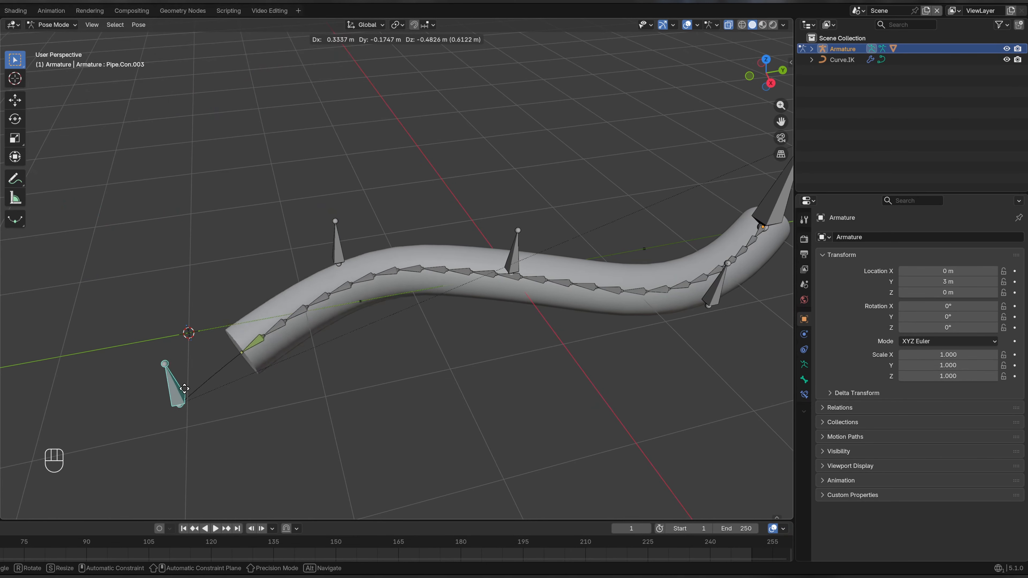
right_click(339, 355)
middle_drag(339, 359, 344, 257)
key(g)
right_click(400, 355)
Try moving Pipe.Con.002 to test the pipe's bend near its free end.
click(344, 255)
key(g)
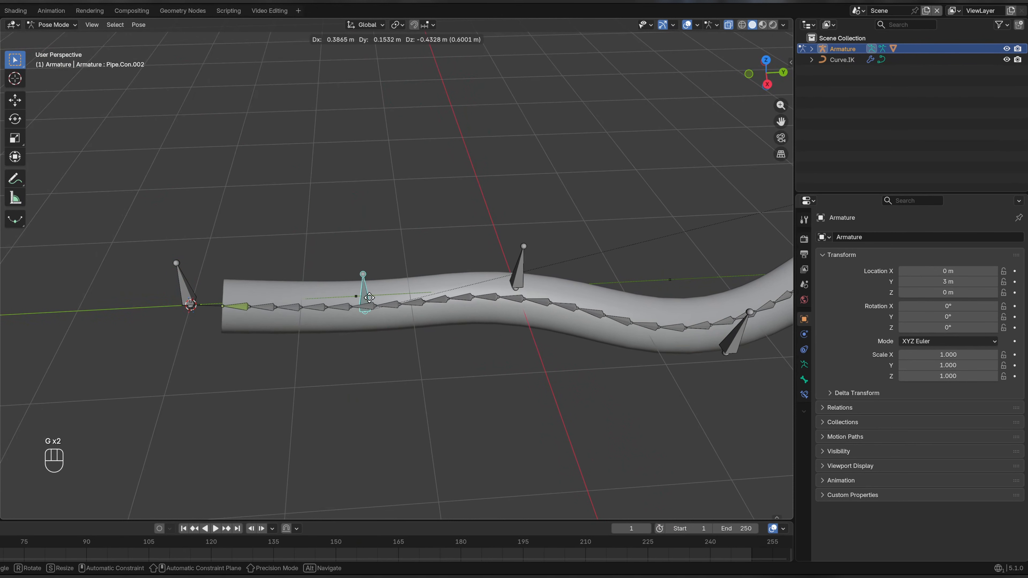
click(351, 234)
Parent Curve.IK to the Armature using the Object parenting option.
shift+middle_drag(437, 298, 222, 295)
mouse_move(355, 289)
middle_down()
mouse_move(469, 247)
mouse_move(462, 233)
mouse_move(366, 263)
mouse_move(371, 291)
middle_up()
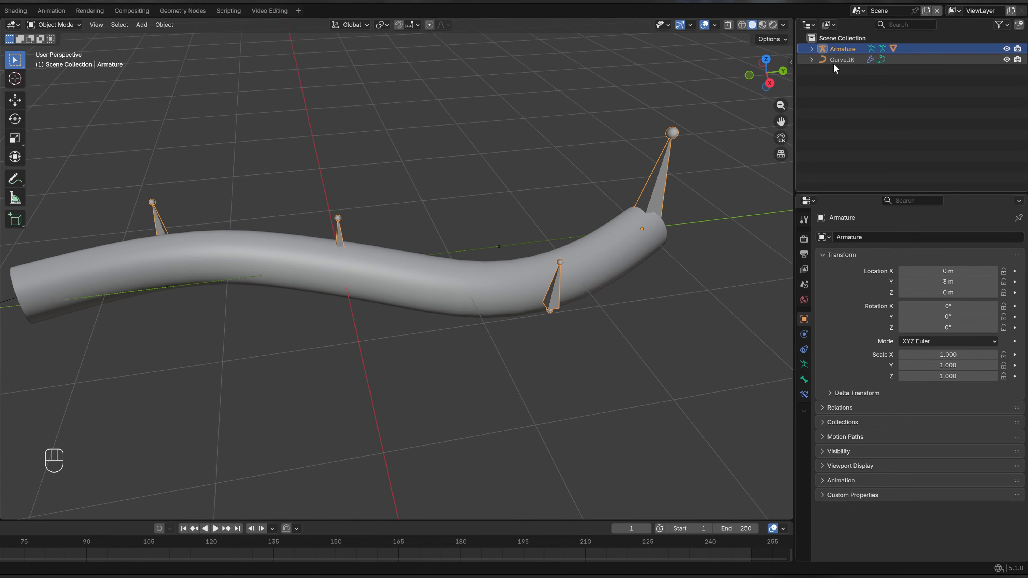
click(847, 59)
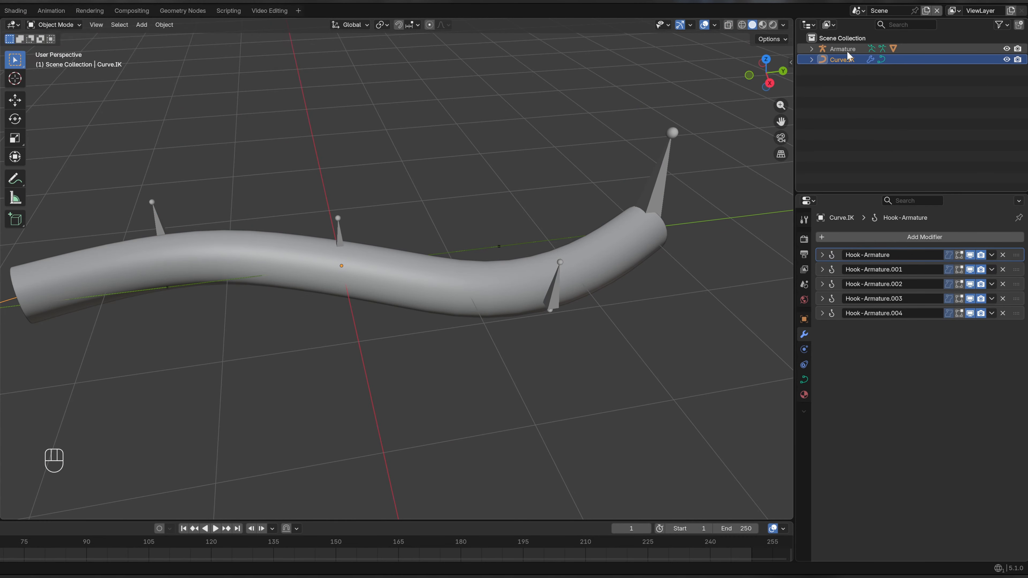
shift+click(846, 49)
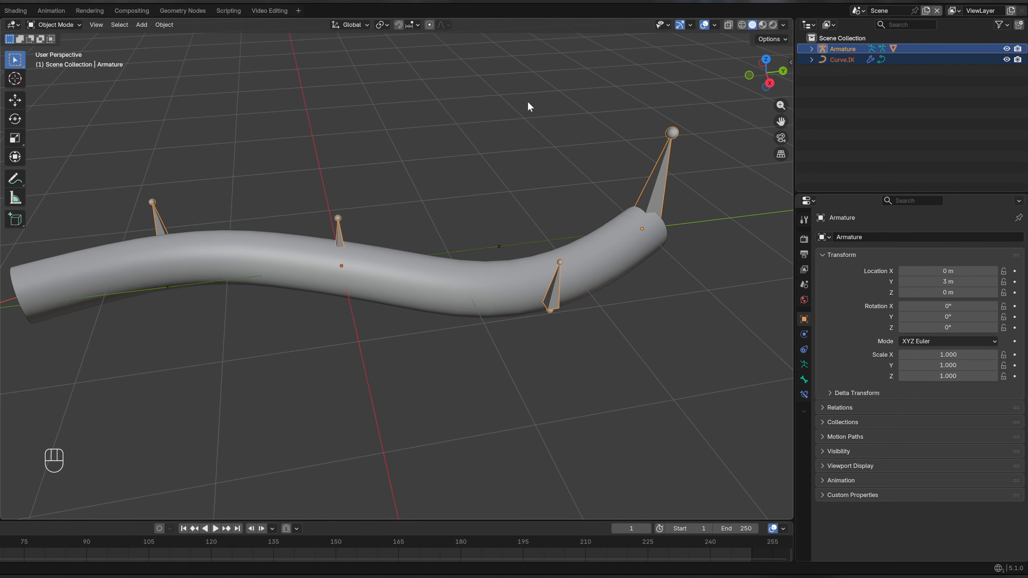
key(ctrl+p)
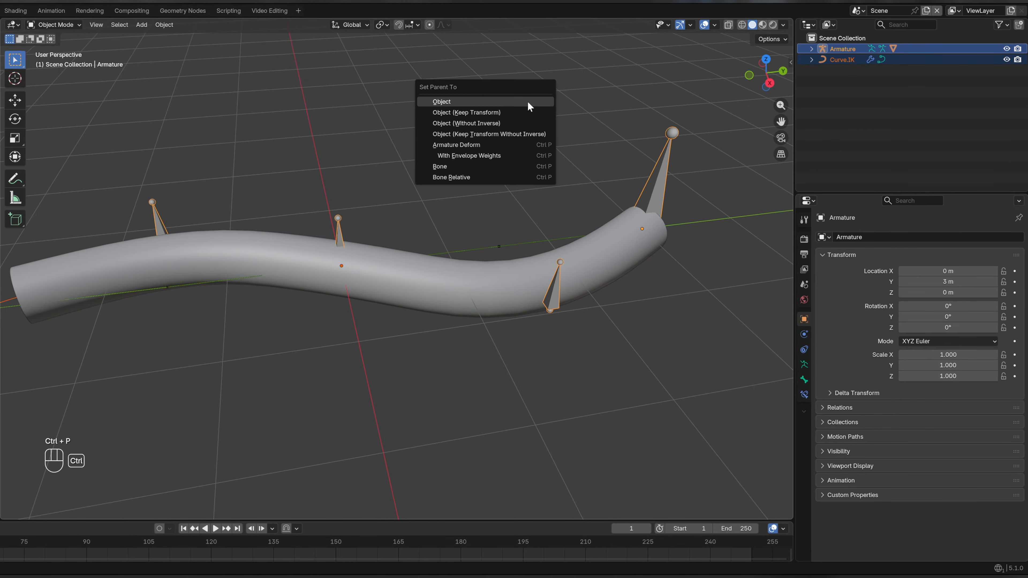
click(444, 102)
Try scaling and rotating the Armature object to test how the pipe and its parented curve follow.
click(840, 49)
key(s)
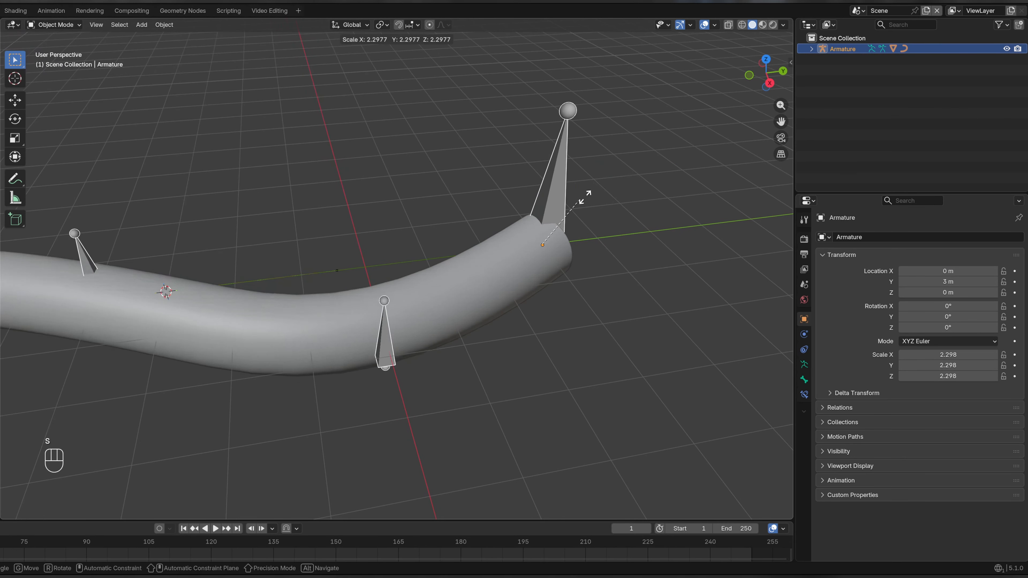
right_click(594, 199)
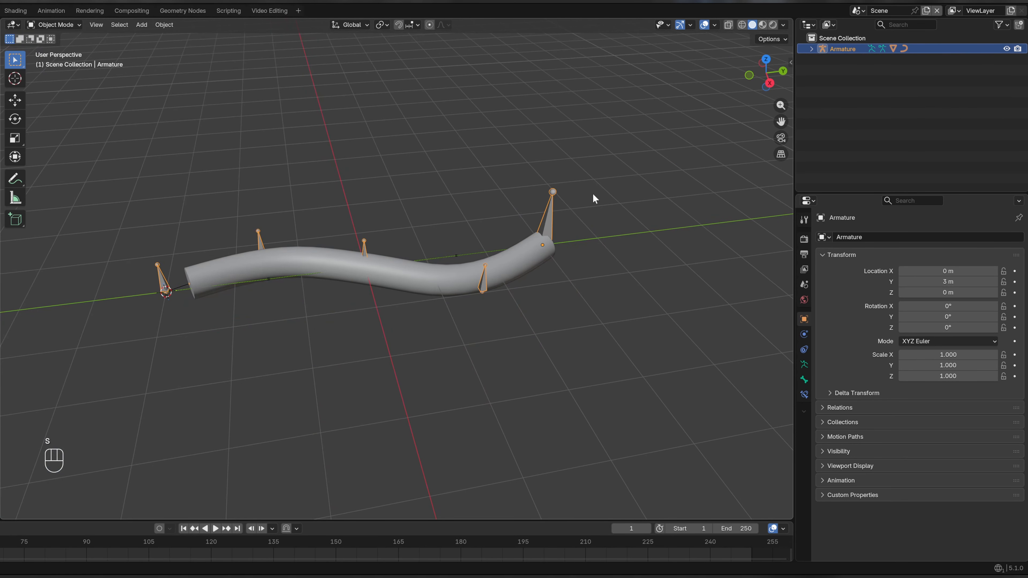
middle_drag(594, 199, 553, 173)
key(r)
right_click(615, 175)
Examine the Armature's hierarchy for the parented Curve.IK and Pipe objects.
scroll(601, 165, up, 4)
click(813, 48)
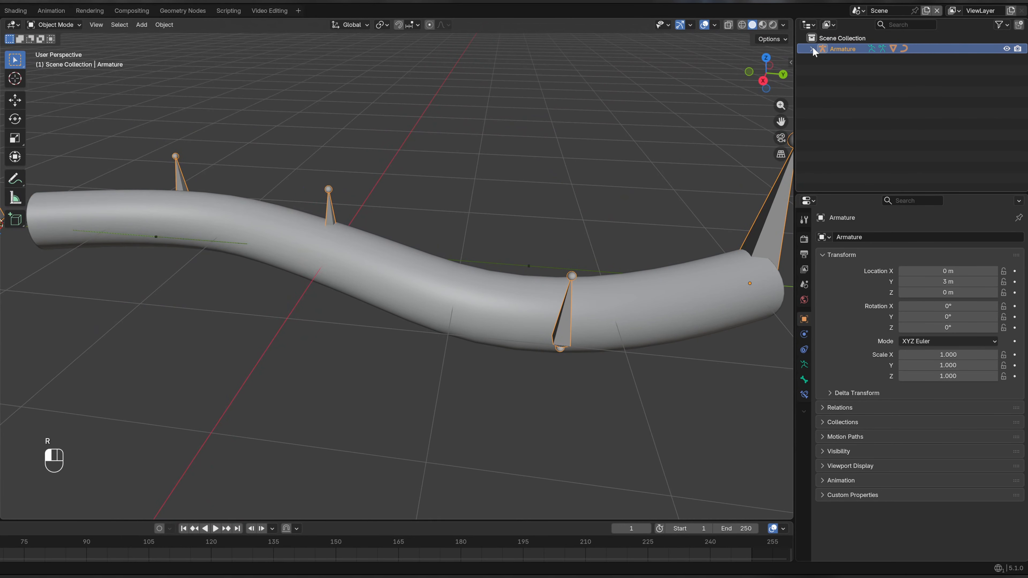
click(810, 81)
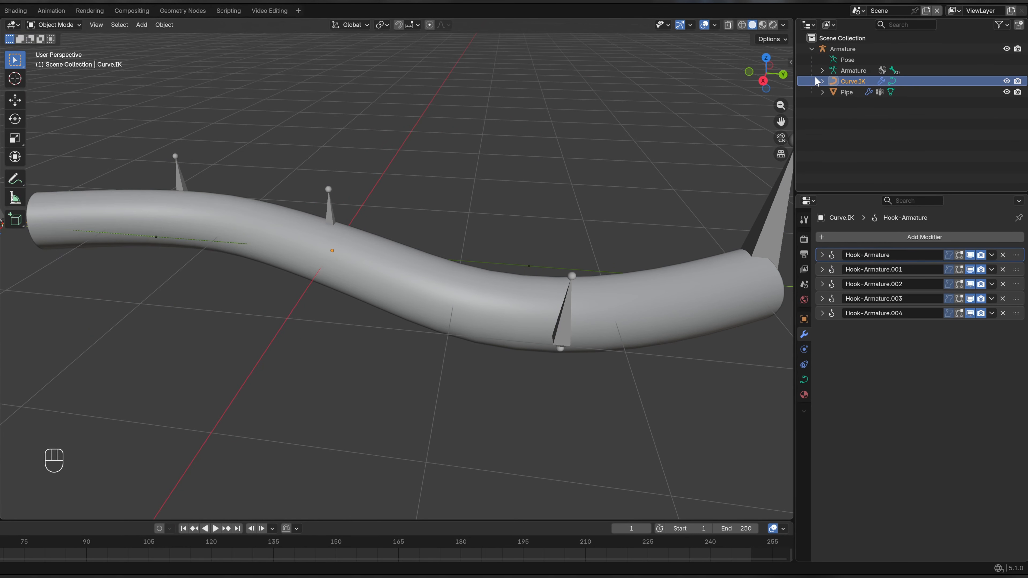
click(814, 49)
click(829, 49)
mouse_move(481, 137)
middle_down()
mouse_move(568, 141)
mouse_move(481, 141)
middle_up()
scroll(522, 164, down, 3)
middle_drag(525, 165, 535, 216)
scroll(502, 199, up, 3)
click(811, 49)
Inspect the active spline settings of Curve.IK at its middle control point in Edit Mode, and return to Object Mode.
click(852, 81)
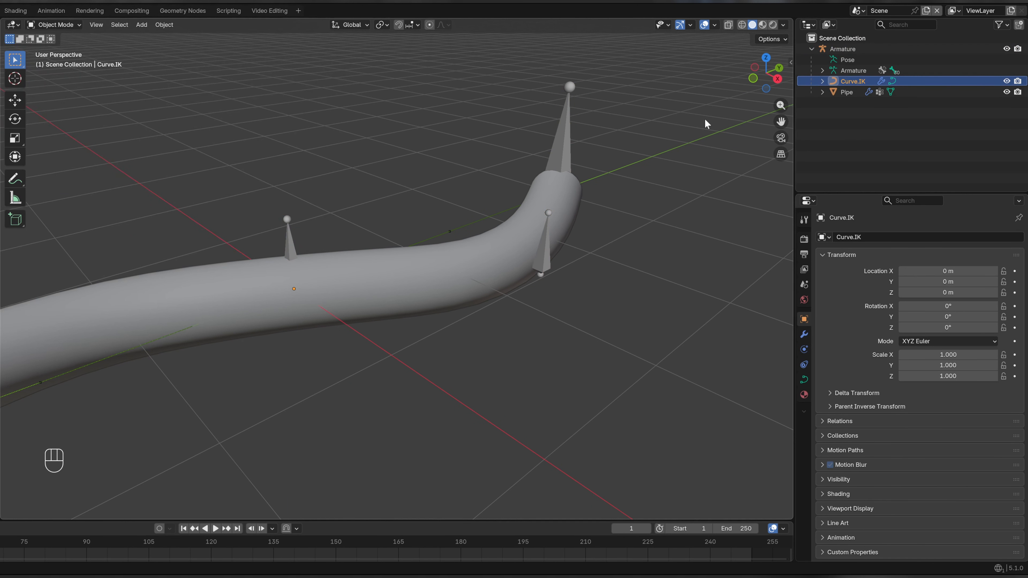
middle_drag(704, 119, 452, 246)
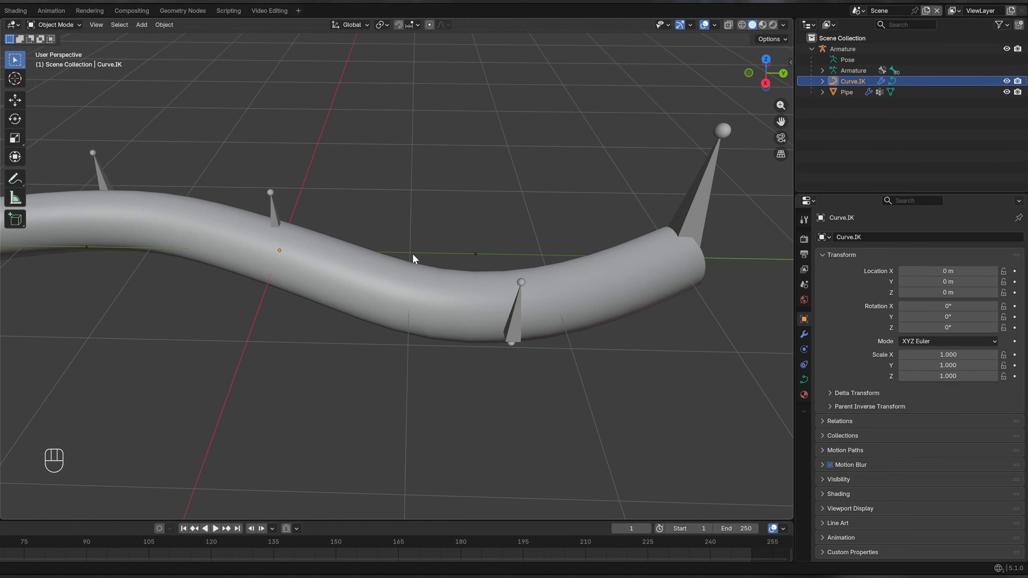
key(Tab)
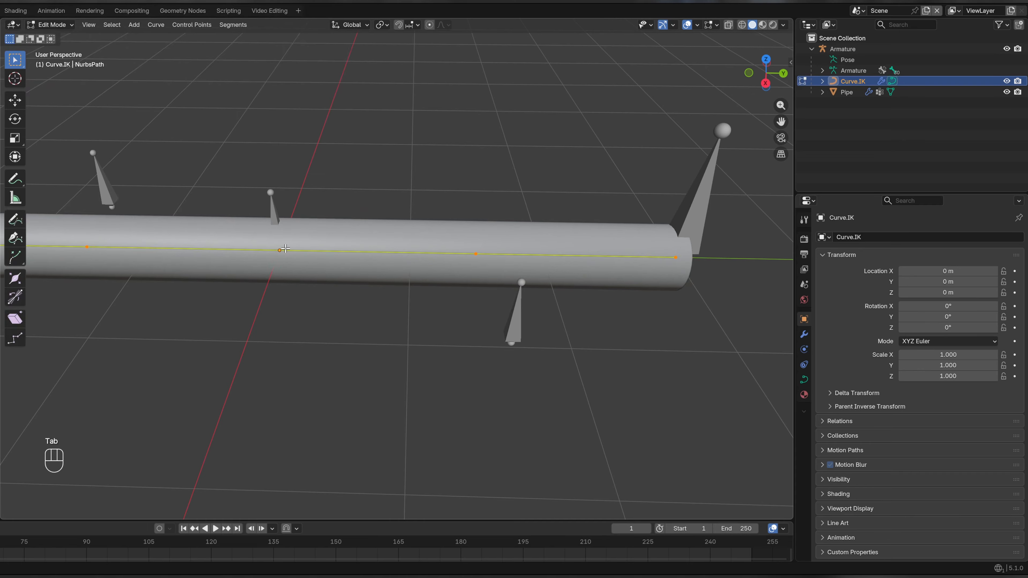
click(283, 250)
key(n)
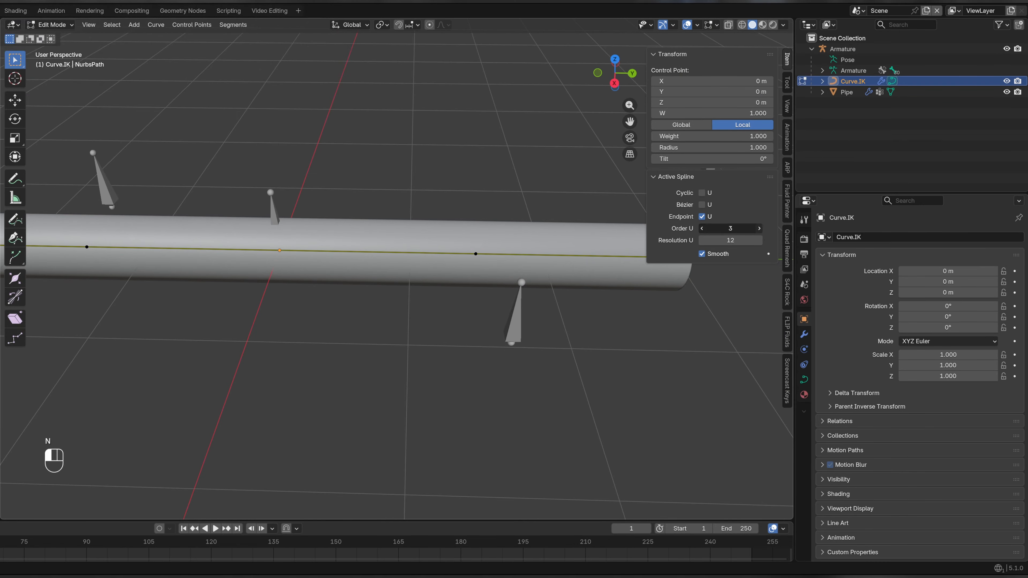
key(Tab)
middle_drag(436, 285, 365, 294)
scroll(460, 320, down, 2)
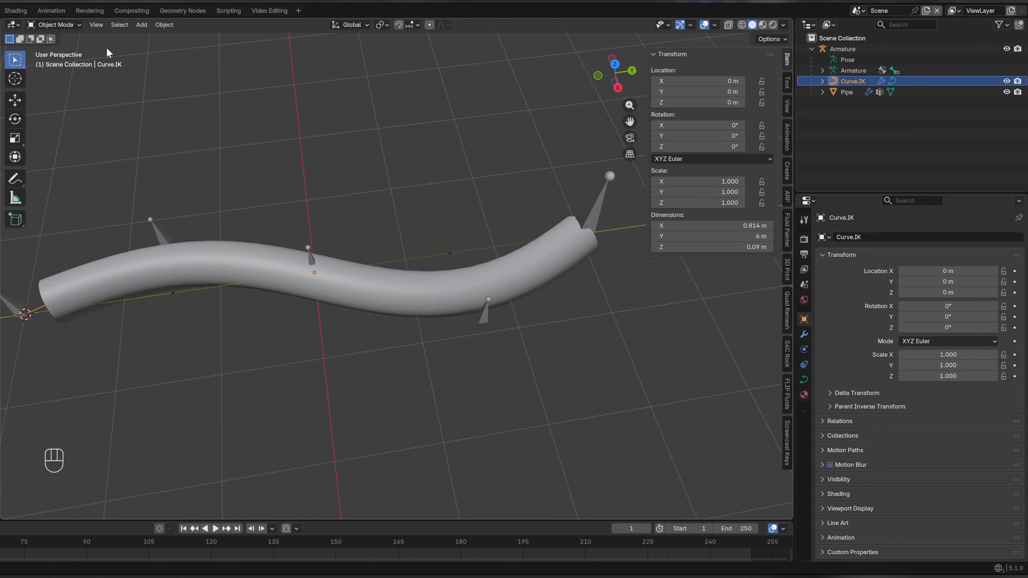
click(70, 26)
click(75, 37)
key(n)
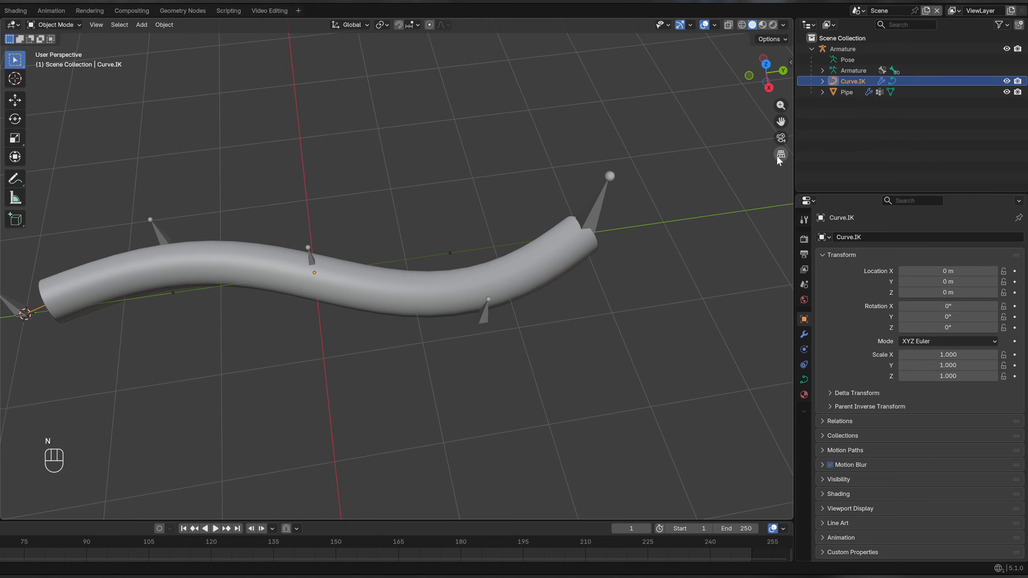
Switch the Armature to Pose Mode and move Pipe.Con.003 to bend the pipe's free end.
click(811, 48)
click(834, 51)
shift+middle_drag(418, 154, 560, 150)
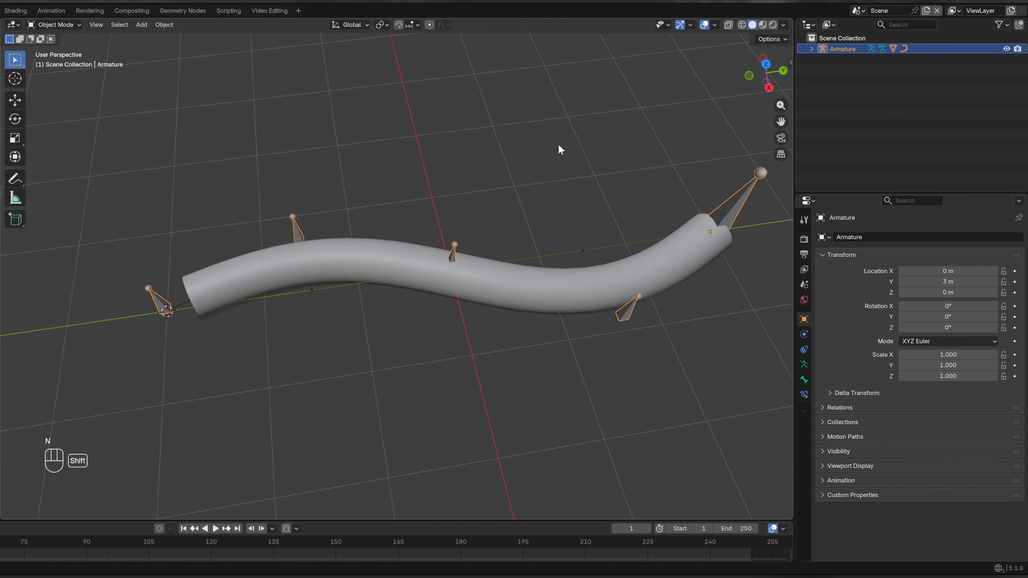
click(63, 27)
click(69, 61)
middle_drag(208, 221, 227, 201)
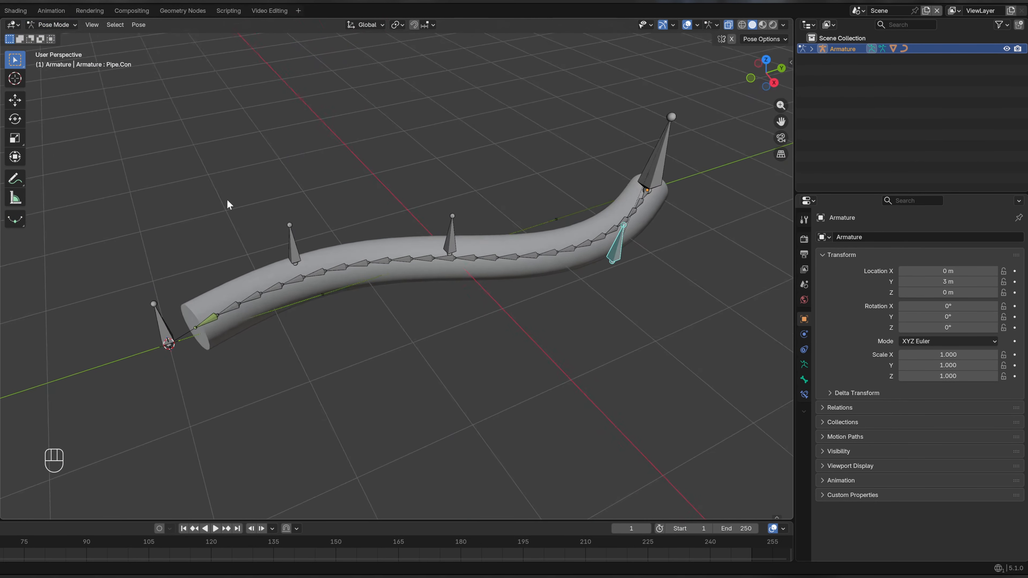
click(173, 331)
middle_drag(173, 331, 331, 351)
key(g)
right_click(158, 275)
key(g)
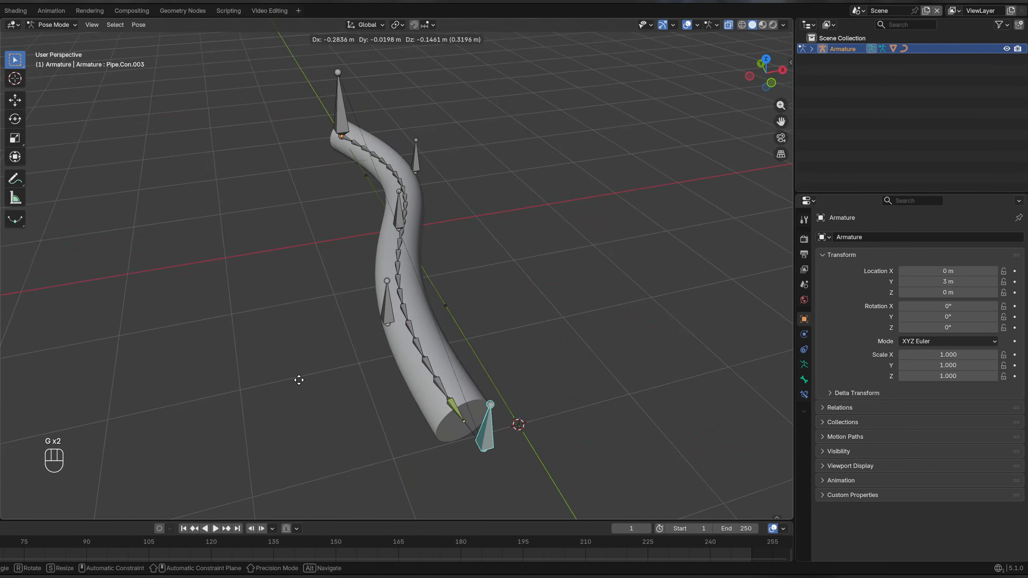
Add a UV sphere with 16 segments, 8 rings and a 1 m radius at the 3D cursor.
shift+middle_drag(424, 277, 362, 280)
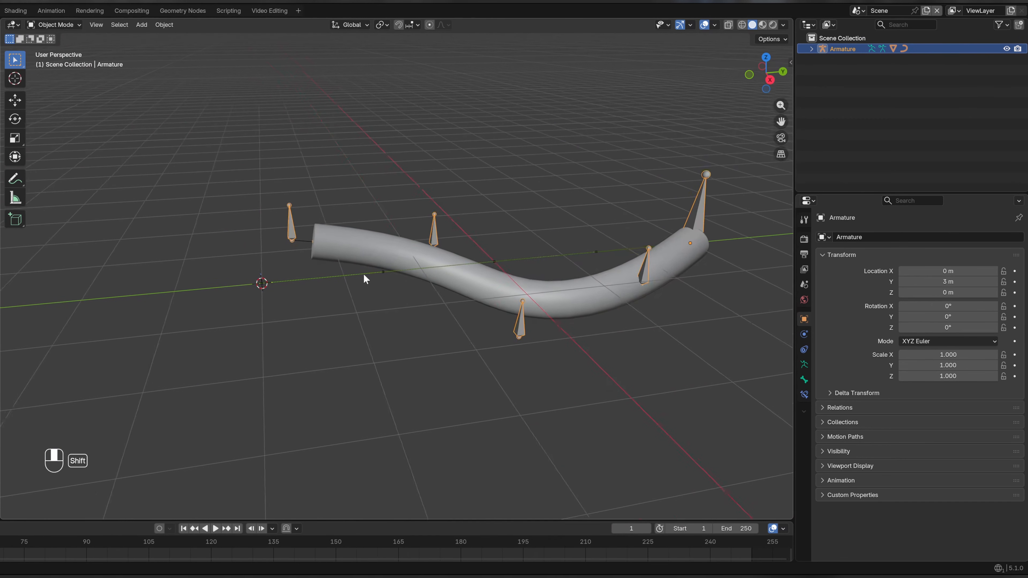
scroll(344, 285, up, 2)
key(shift+a)
mouse_move(339, 280)
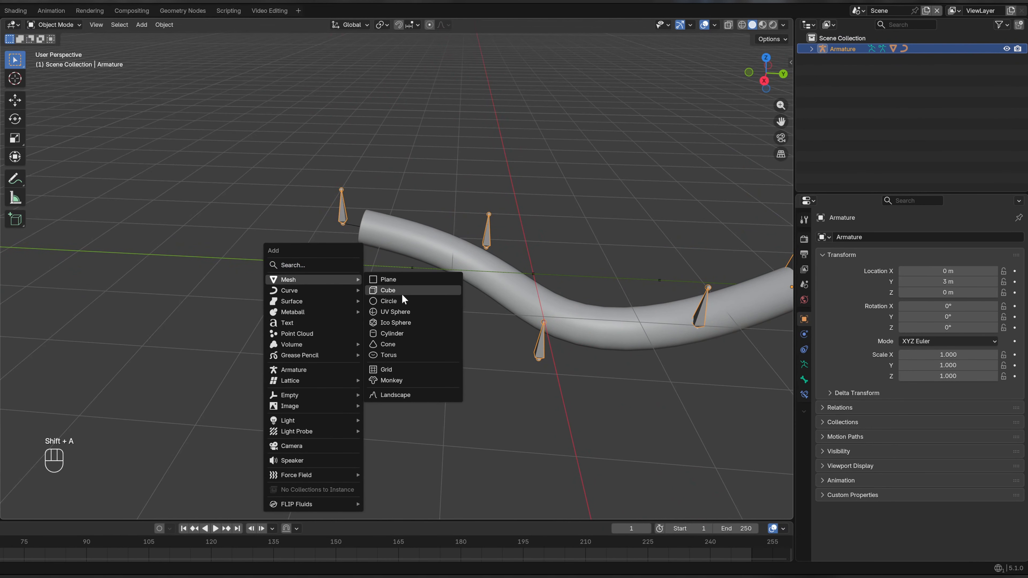
click(408, 312)
middle_drag(319, 297, 392, 313)
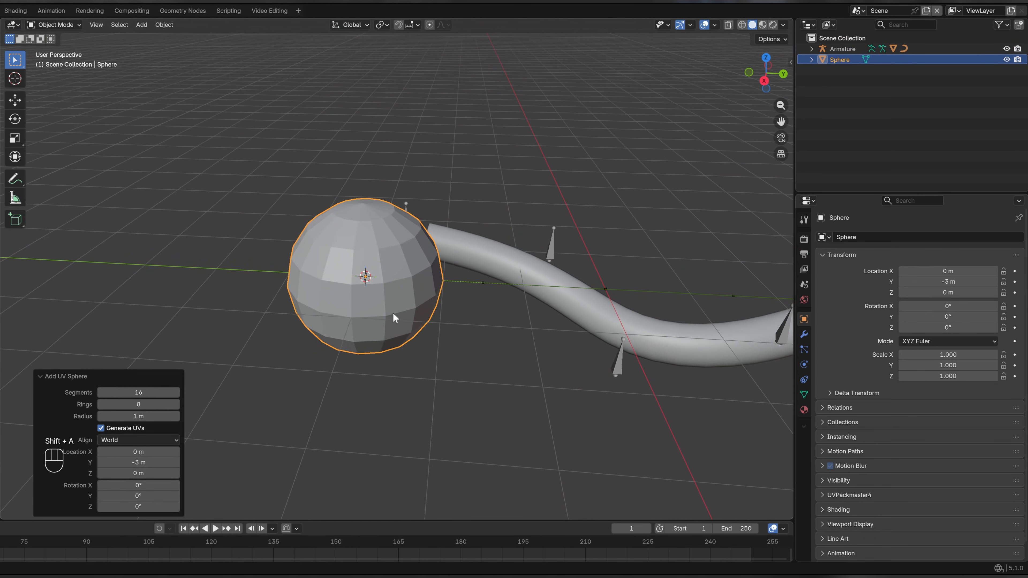
In Edit Mode, delete the sphere's positive X half and its negative Y half to leave only one quarter.
key(Tab)
key(KP_7)
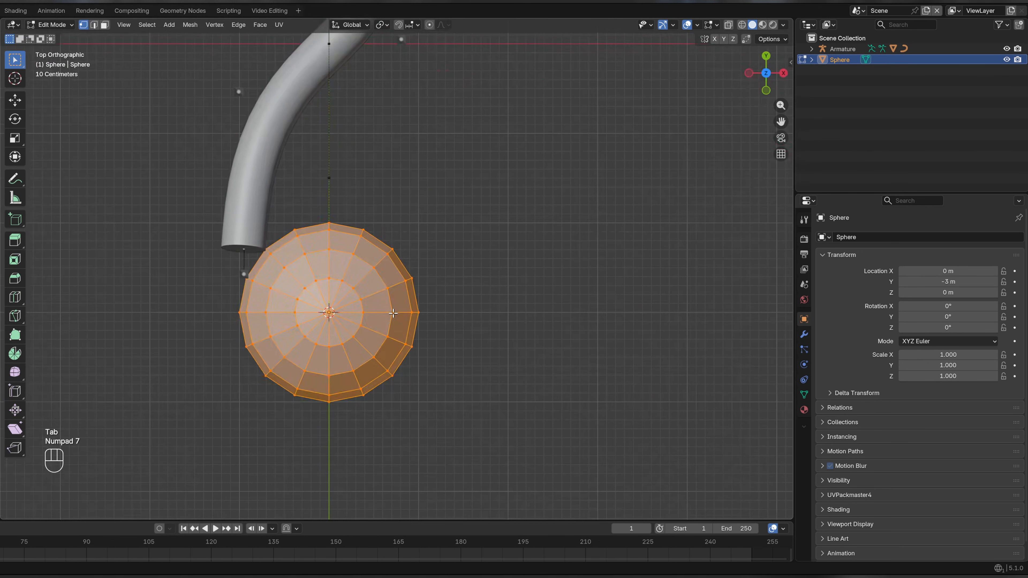
key(z)
click(354, 315)
shift+middle_drag(399, 278, 464, 236)
scroll(464, 236, up, 1)
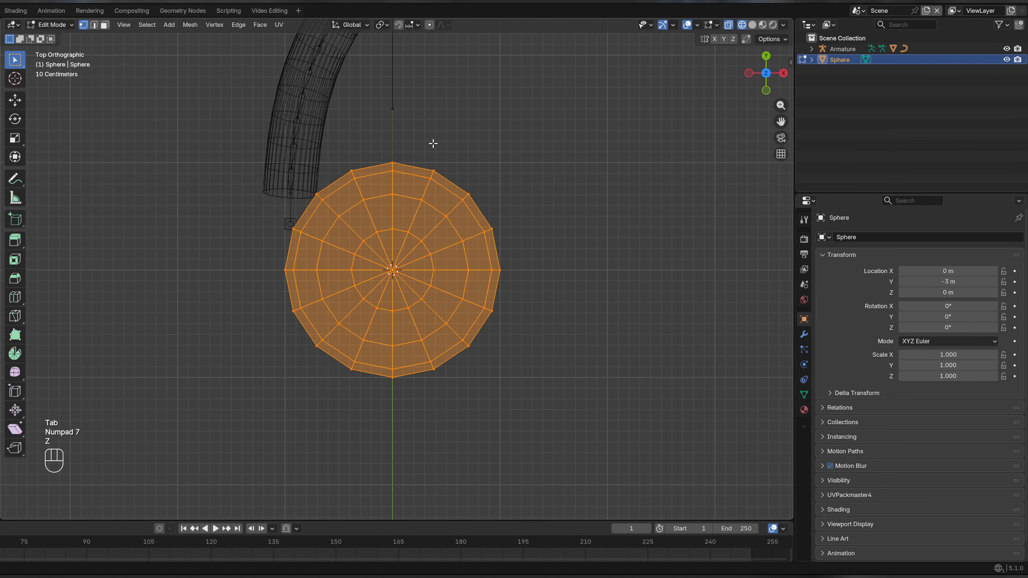
drag(404, 129, 558, 468)
key(Delete)
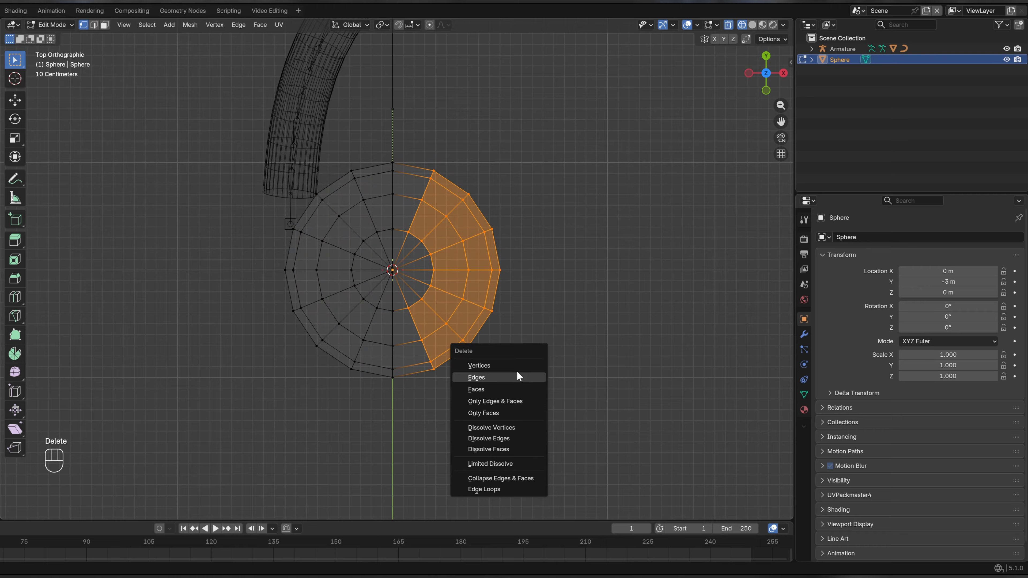
click(517, 376)
drag(507, 411, 233, 267)
key(Delete)
click(234, 287)
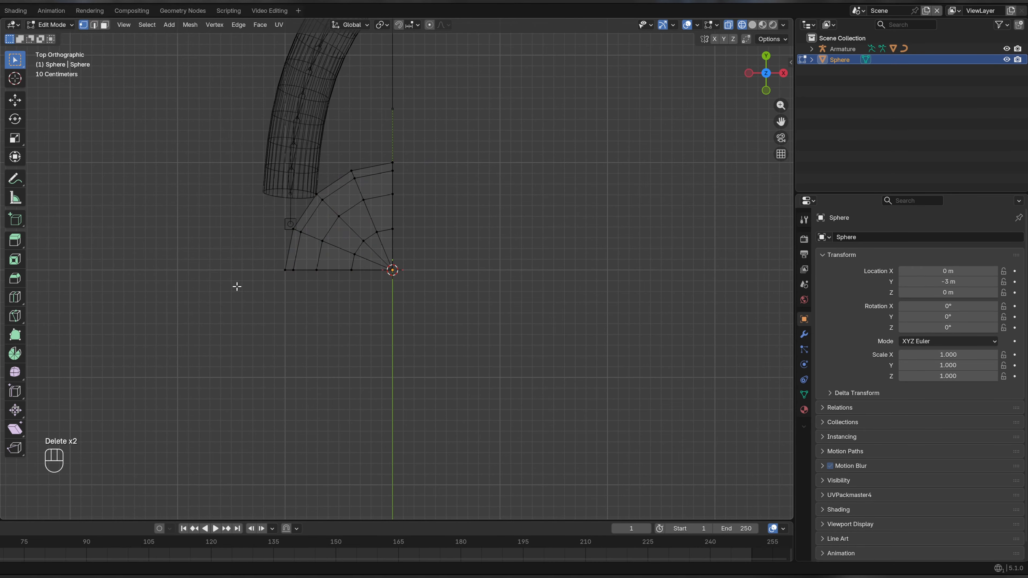
Delete the vertices inside the remaining quarter sphere, keeping only its two perpendicular boundary arcs.
middle_drag(237, 287, 277, 392)
key(KP_7)
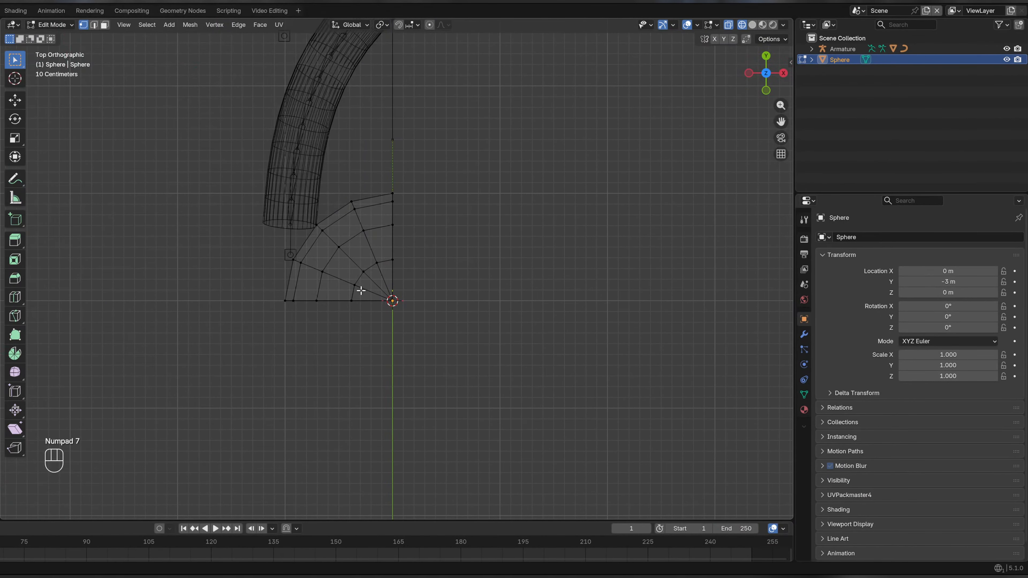
drag(264, 185, 391, 300)
key(Delete)
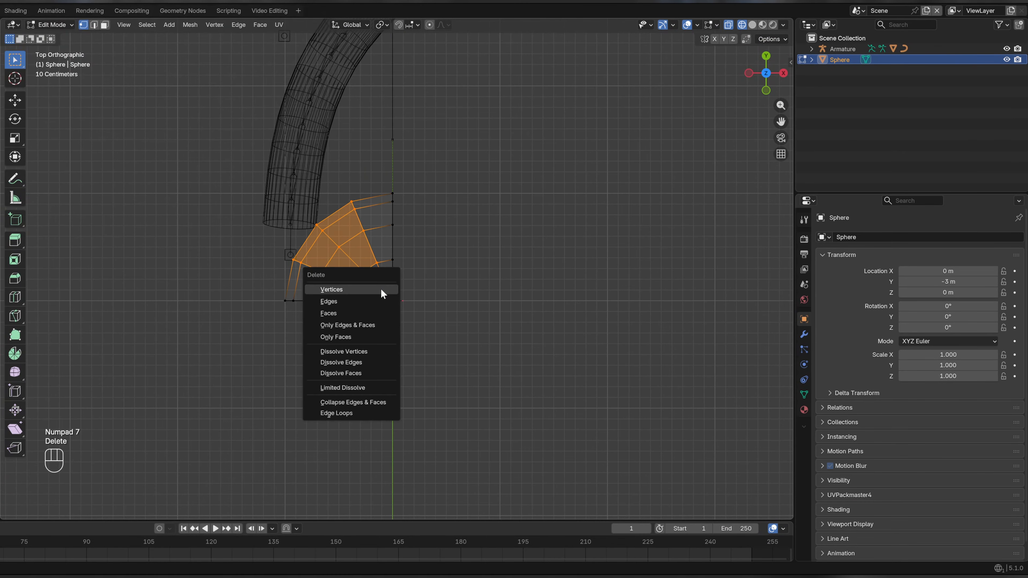
click(381, 289)
Select both remaining arcs and duplicate them in place.
drag(199, 156, 510, 428)
key(shift+d)
right_click(535, 187)
key(r)
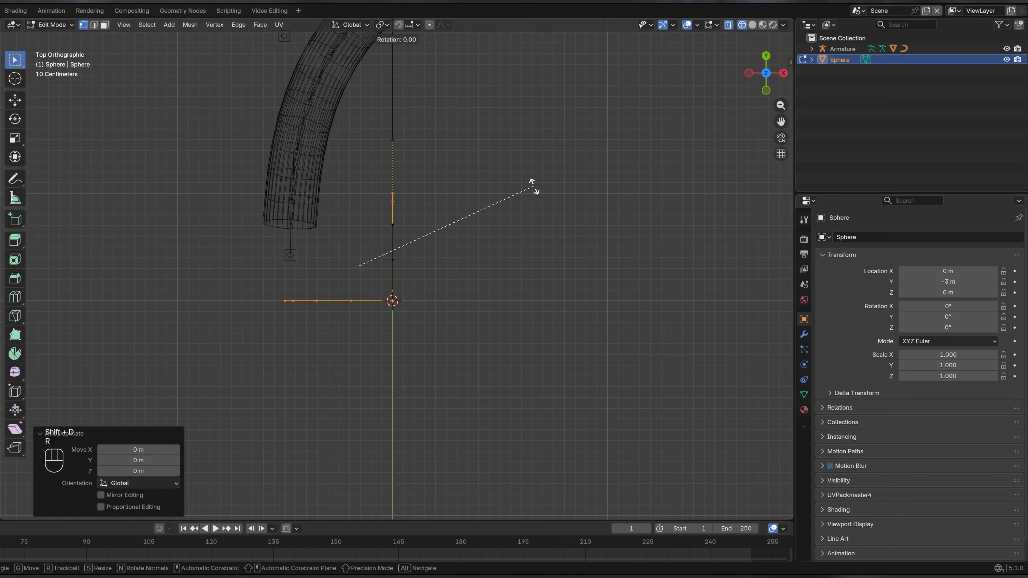
key(z)
right_click(534, 186)
Set the transform pivot to 3D Cursor and rotate the duplicated arcs -90° about the global Z axis.
click(381, 25)
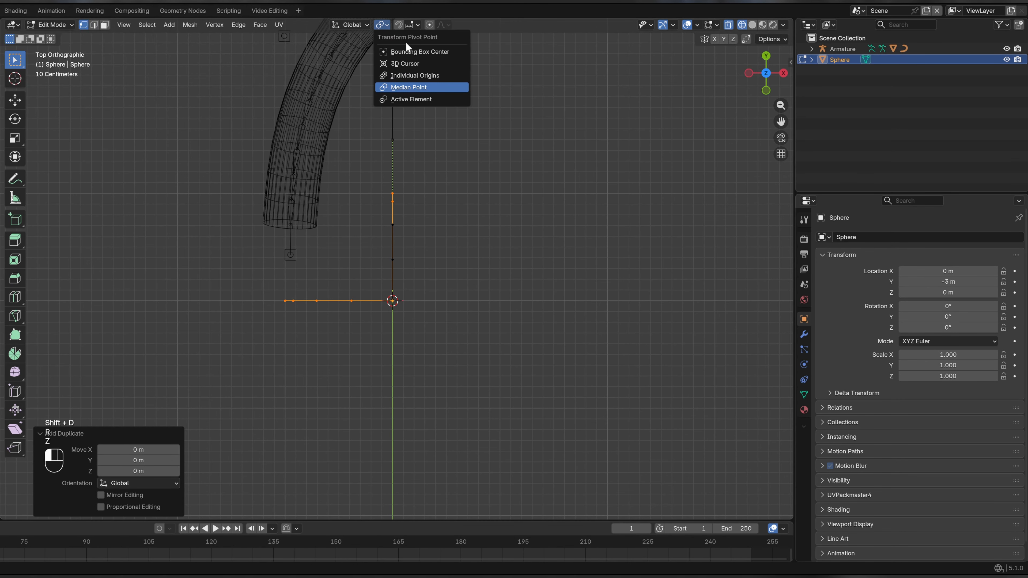
click(436, 66)
key(r)
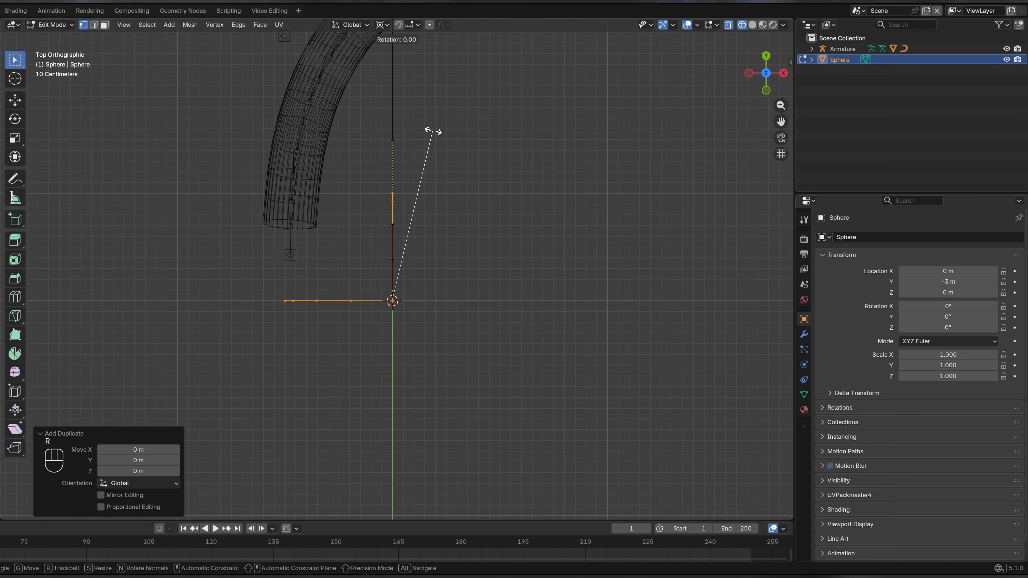
key(z)
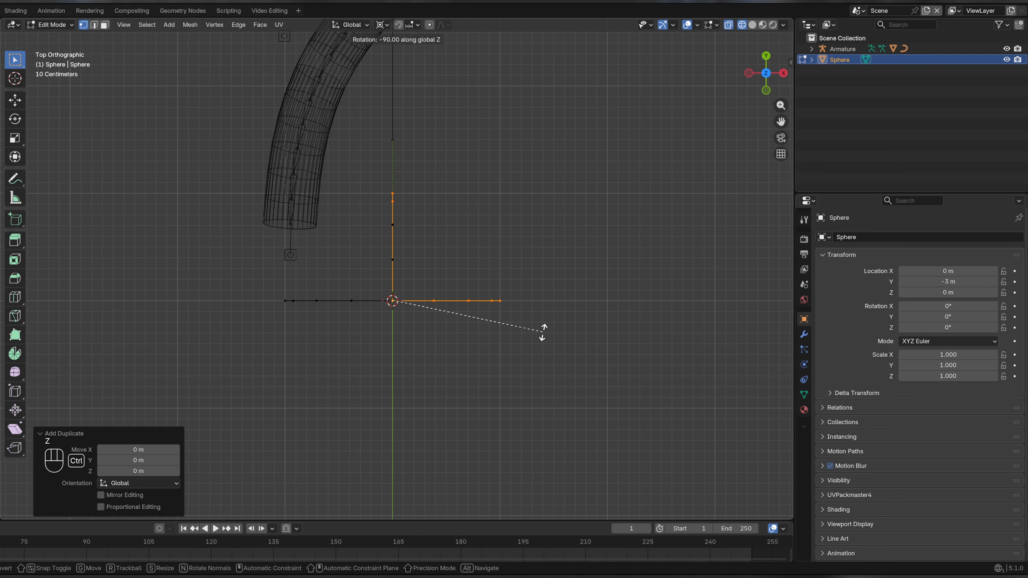
click(543, 331)
Duplicate all the arcs in place and rotate the copy -180° about the global Z axis.
key(a)
key(r)
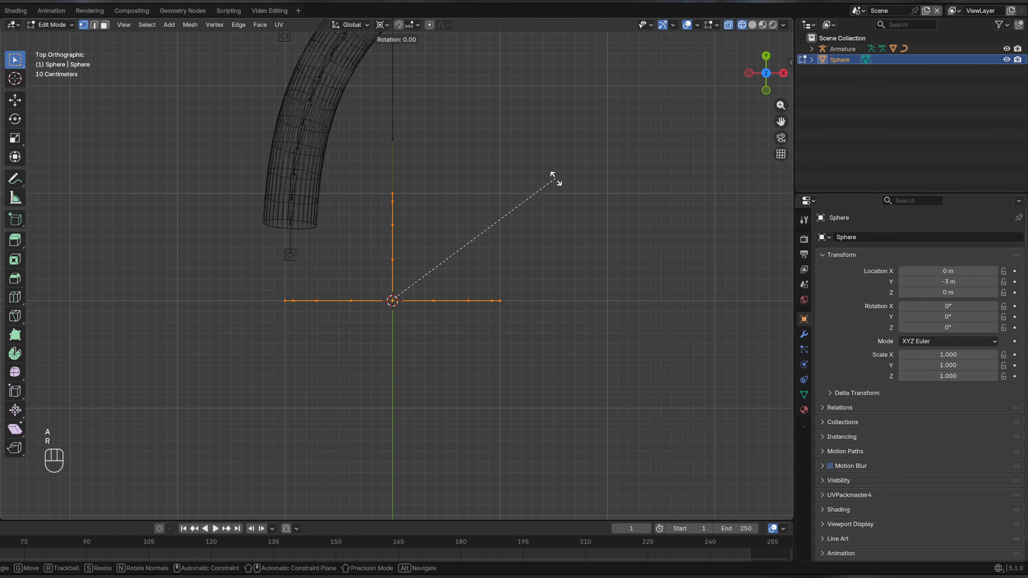
right_click(556, 179)
key(shift+d)
right_click(547, 177)
key(r)
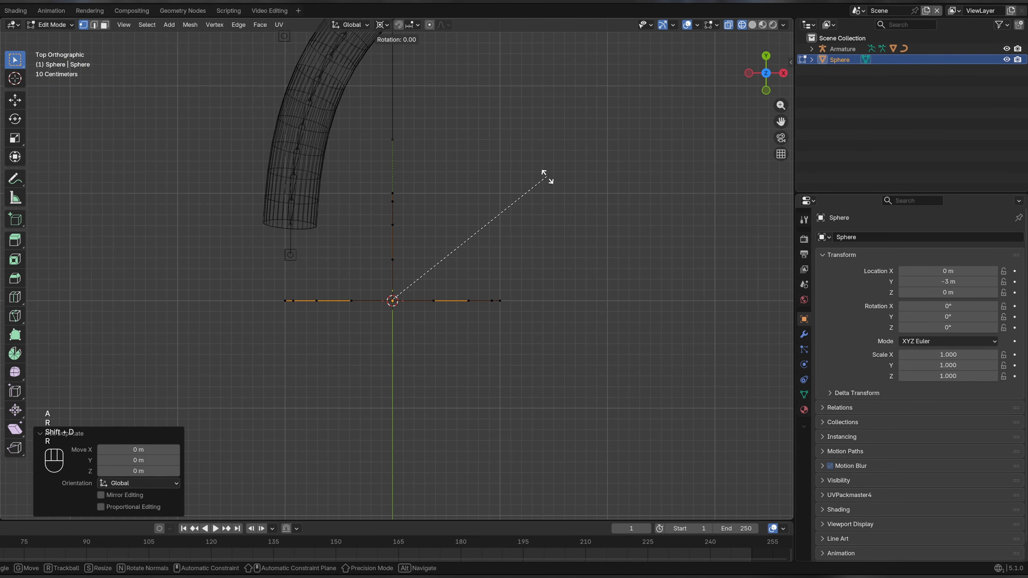
key(z)
click(300, 378)
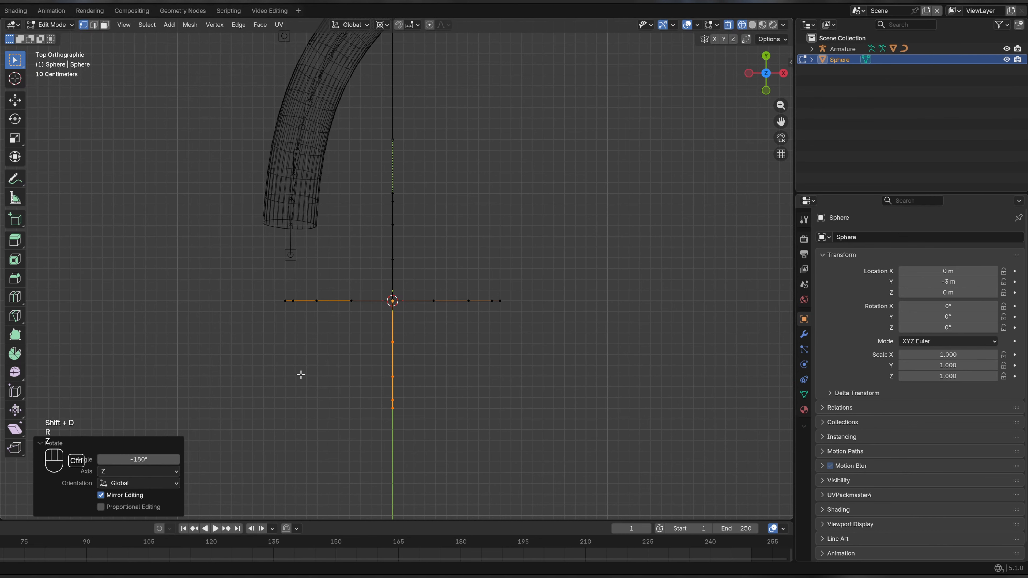
Duplicate all the sphere arcs in place and rotate the copy a quarter turn about the global X axis to add a horizontal ring.
key(KP_3)
key(a)
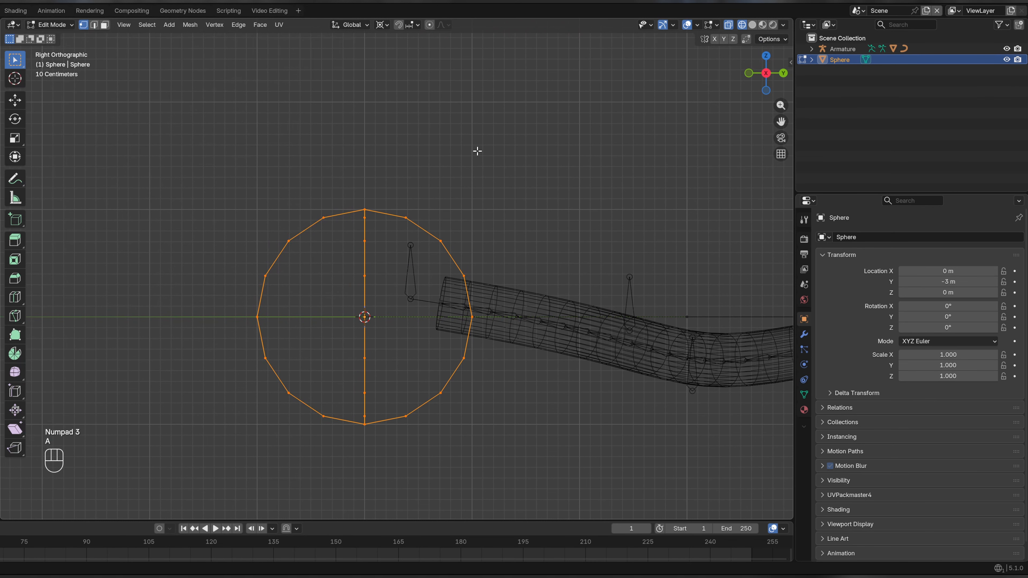
key(r)
key(x)
right_click(536, 198)
key(shift+d)
right_click(534, 189)
key(r)
key(x)
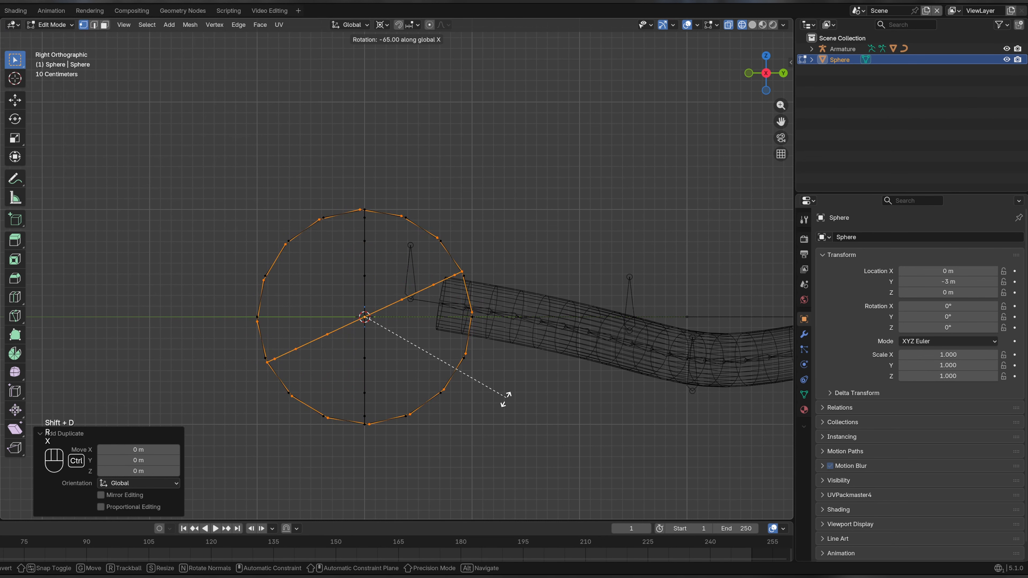
click(452, 434)
key(ctrl+z)
Merge the wire sphere's overlapping vertices by distance and check one junction vertex by trying to move it.
click(190, 24)
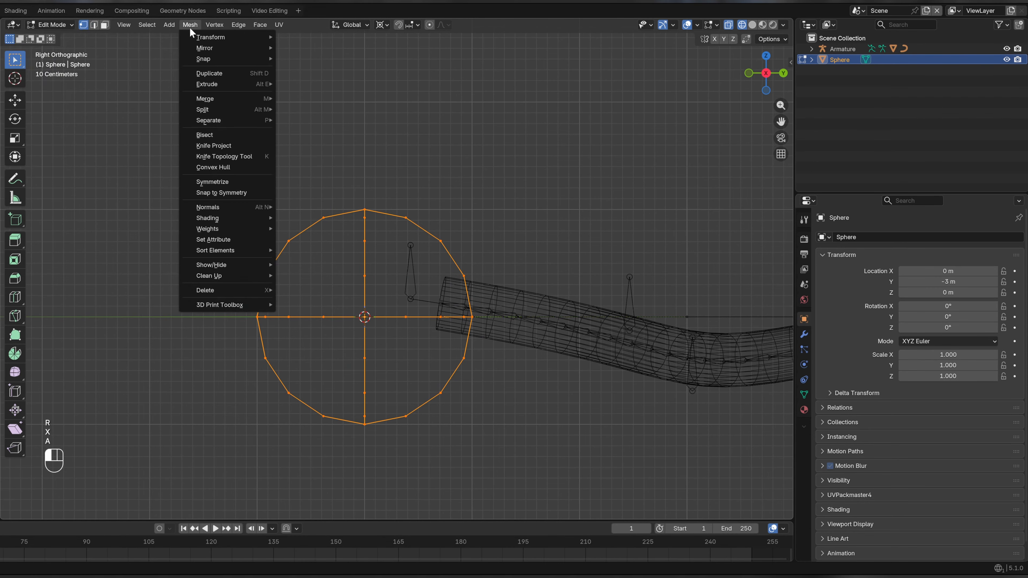
mouse_move(226, 276)
click(324, 359)
middle_drag(333, 360, 331, 272)
click(384, 249)
key(g)
right_click(416, 252)
Leave Edit Mode on the wire sphere and display the viewport in solid shading.
key(Tab)
middle_drag(349, 233, 376, 229)
key(z)
click(470, 218)
mouse_move(470, 218)
middle_down()
mouse_move(541, 223)
mouse_move(367, 225)
middle_up()
Rename the wire sphere object as r_sphere.
double_click(841, 60)
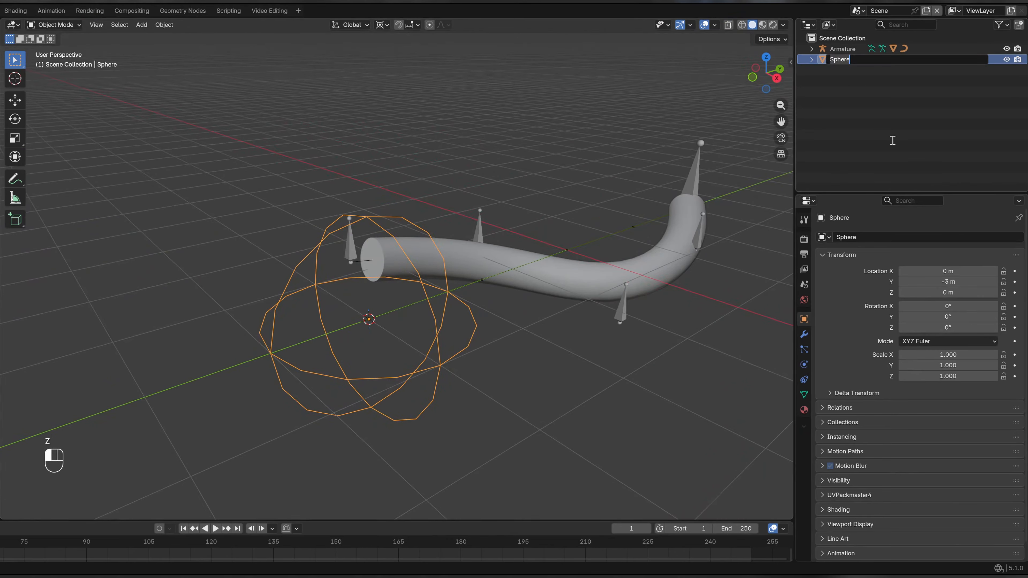
text(r_sphere)
key(Return)
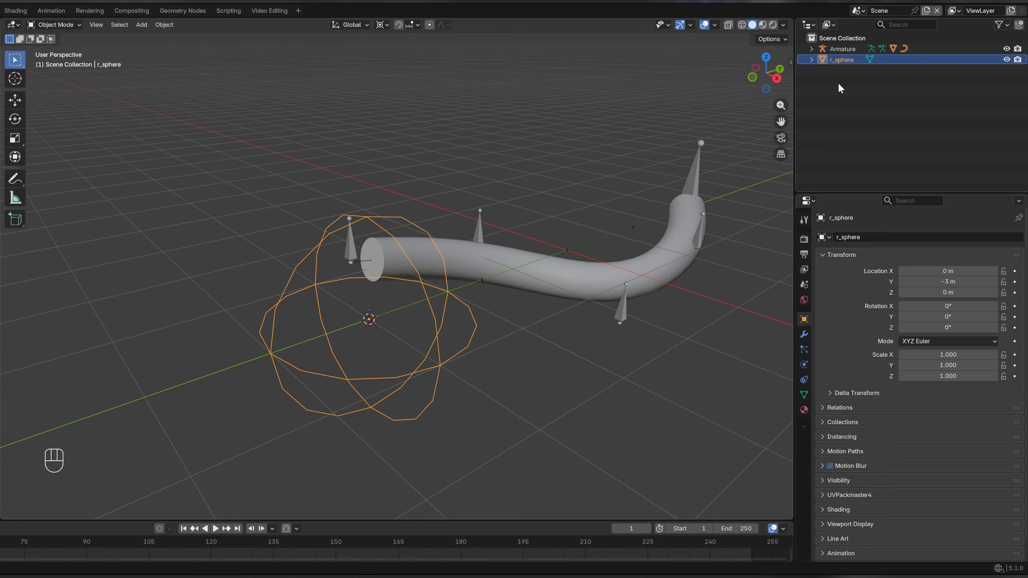
Put the armature in Pose Mode and select the four Pipe.Con control bones along the pipe, leaving out the root bone.
click(812, 49)
click(811, 48)
click(831, 49)
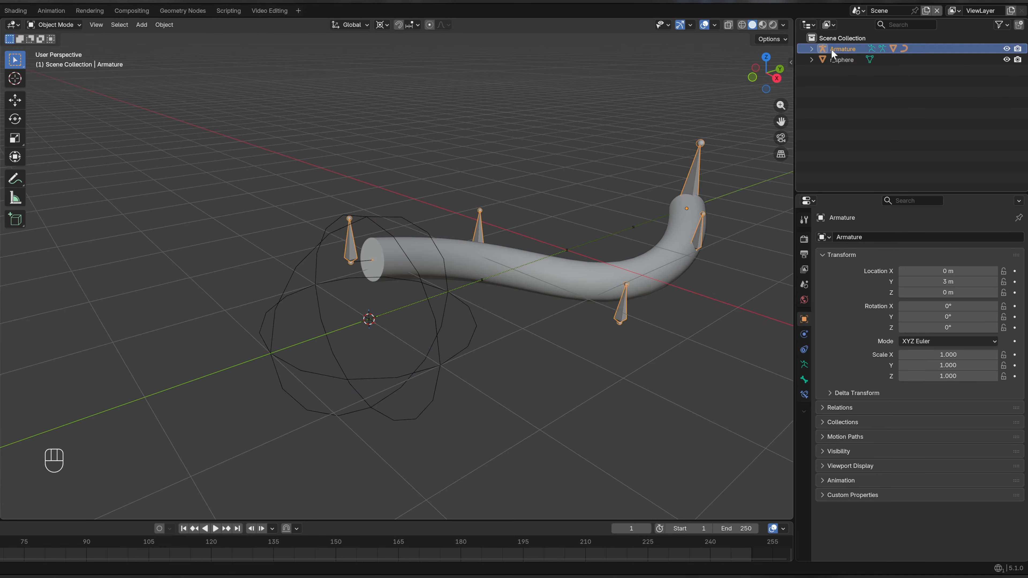
click(60, 27)
click(65, 63)
shift+middle_drag(528, 194, 421, 202)
middle_drag(421, 202, 390, 219)
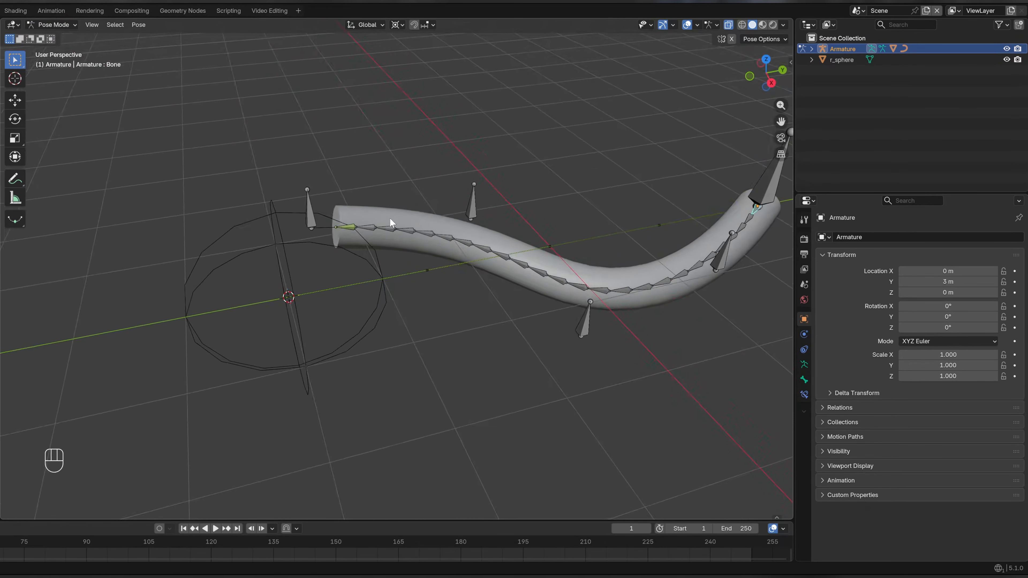
shift+middle_drag(314, 211, 438, 227)
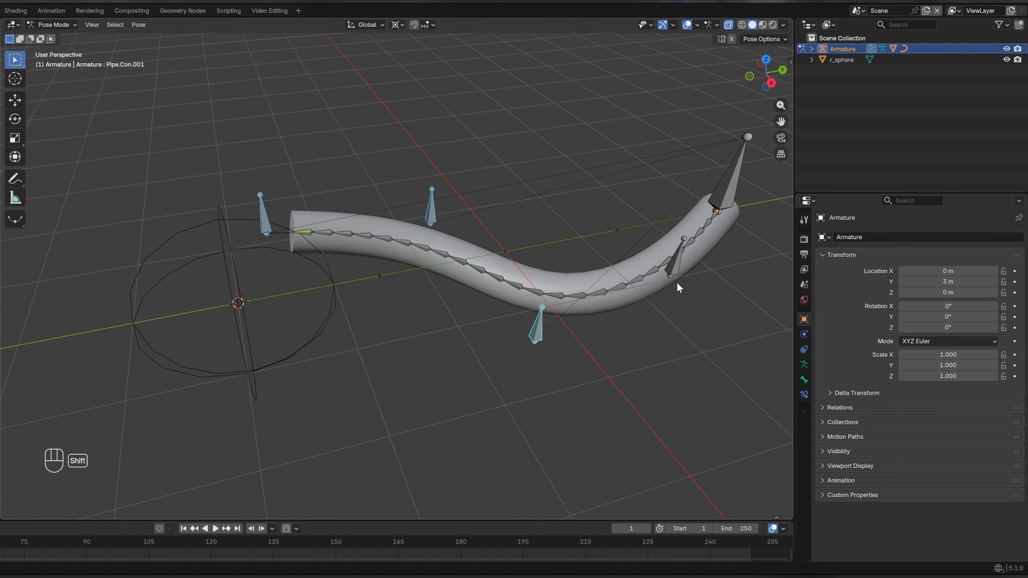
Assign r_sphere as the custom shape object of all four selected control bones.
click(804, 388)
click(805, 381)
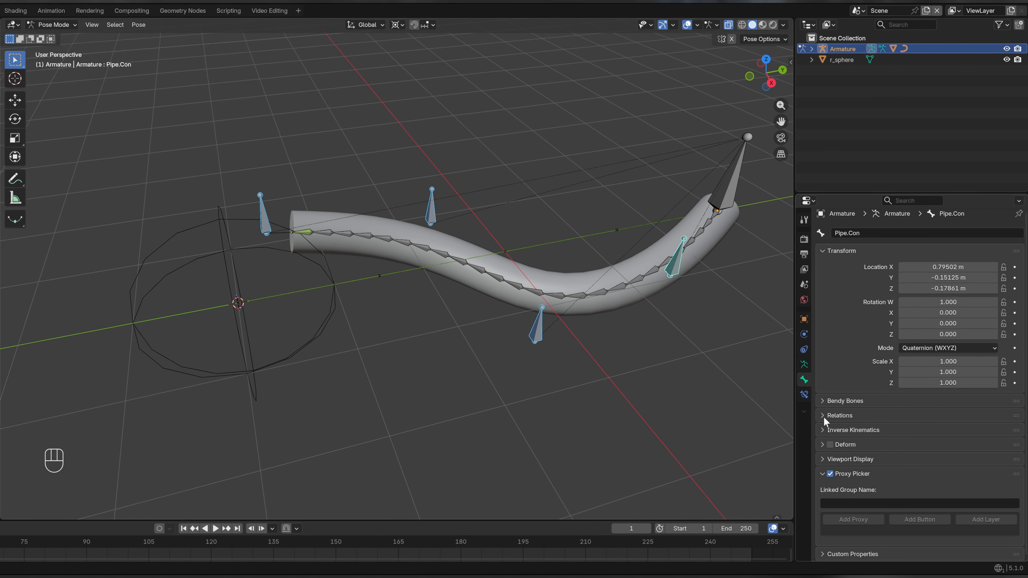
click(807, 395)
click(806, 380)
click(851, 458)
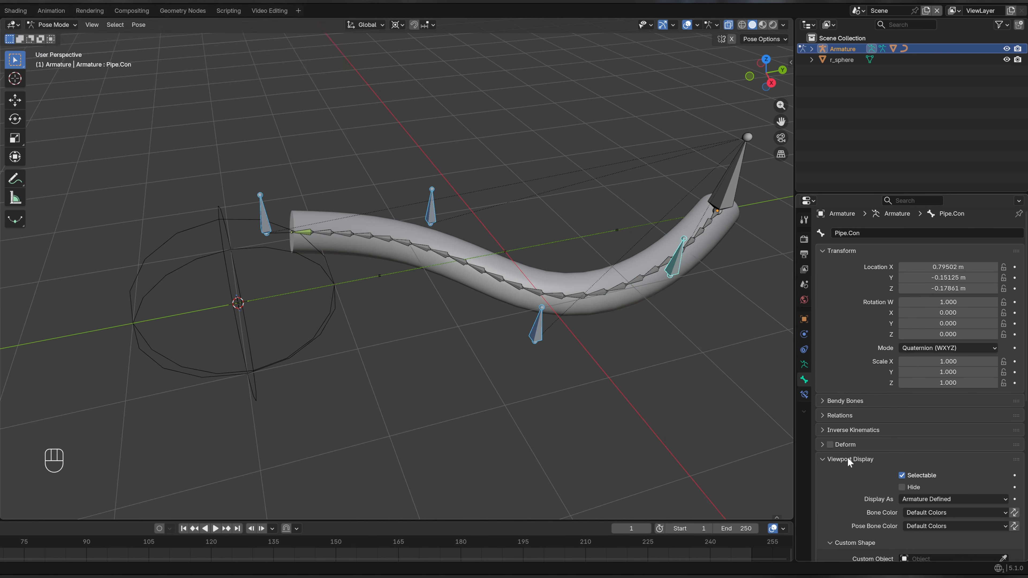
scroll(847, 457, down, 8)
alt+click(942, 344)
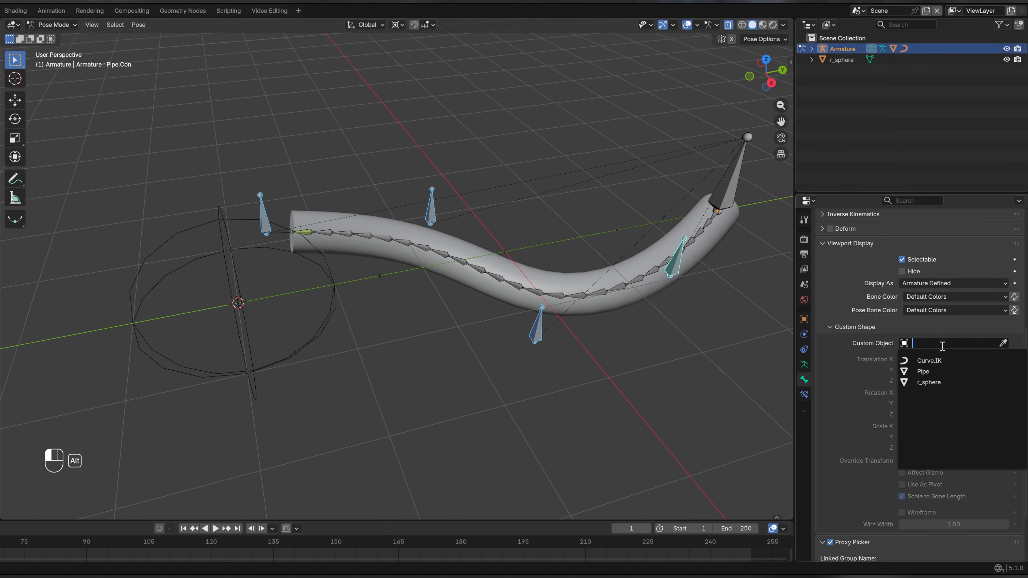
alt+click(943, 381)
Set the custom shape scale of all selected control bones to 0.5 on X, Y and Z.
middle_drag(597, 340, 673, 374)
alt+click(951, 426)
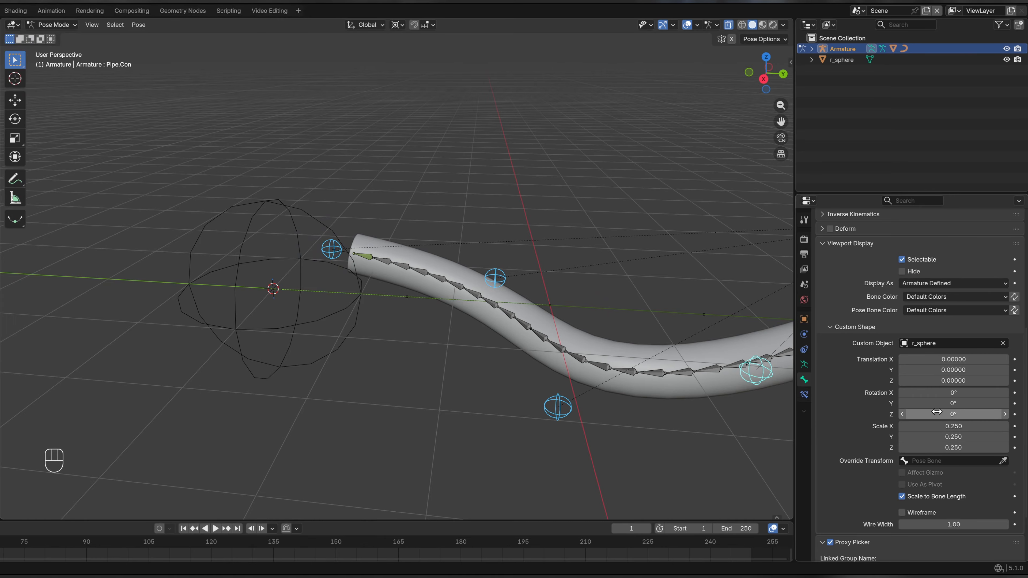
mouse_move(951, 426)
alt+mouse_down()
mouse_move(949, 438)
mouse_move(947, 429)
alt+mouse_up()
key(Return)
key(BackSpace)
text(5)
key(Return)
Set the bone color of all selected control bones to 01 - Theme Color Set.
click(952, 297)
alt+click(947, 321)
middle_drag(508, 344, 537, 360)
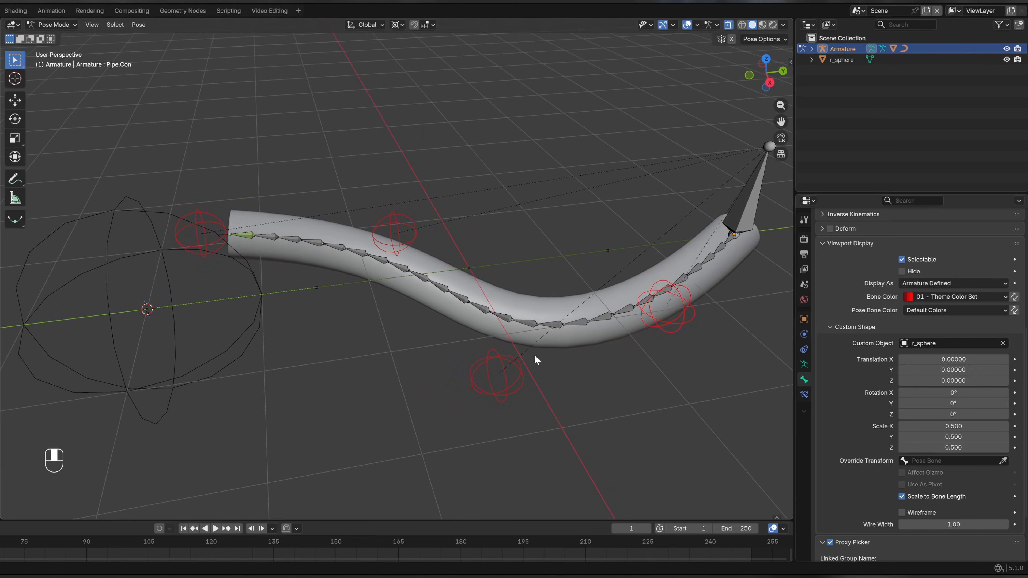
Select the whole linked bone chain inside the pipe and assign it to a new bone collection.
click(731, 246)
key(l)
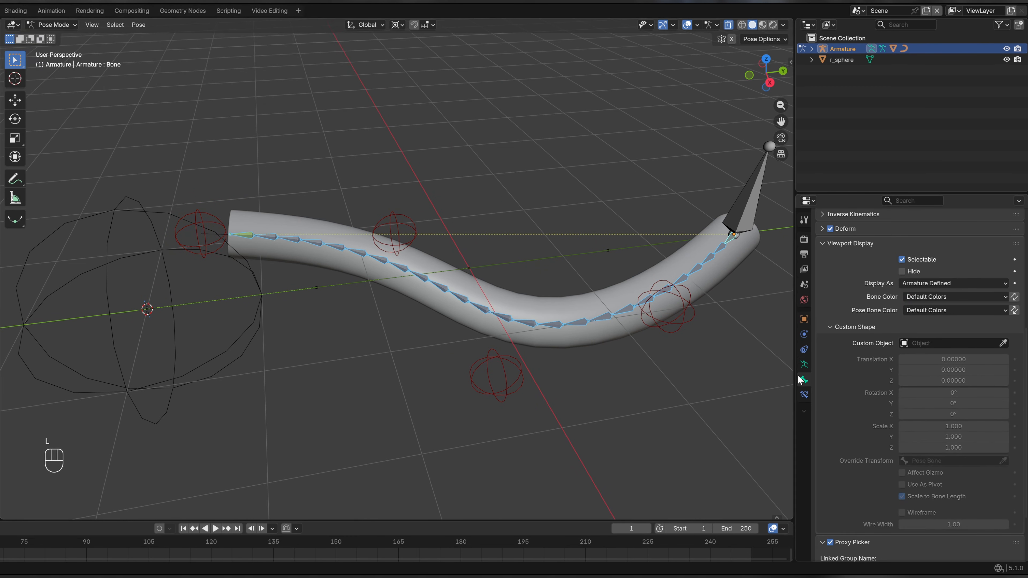
click(804, 364)
click(1015, 306)
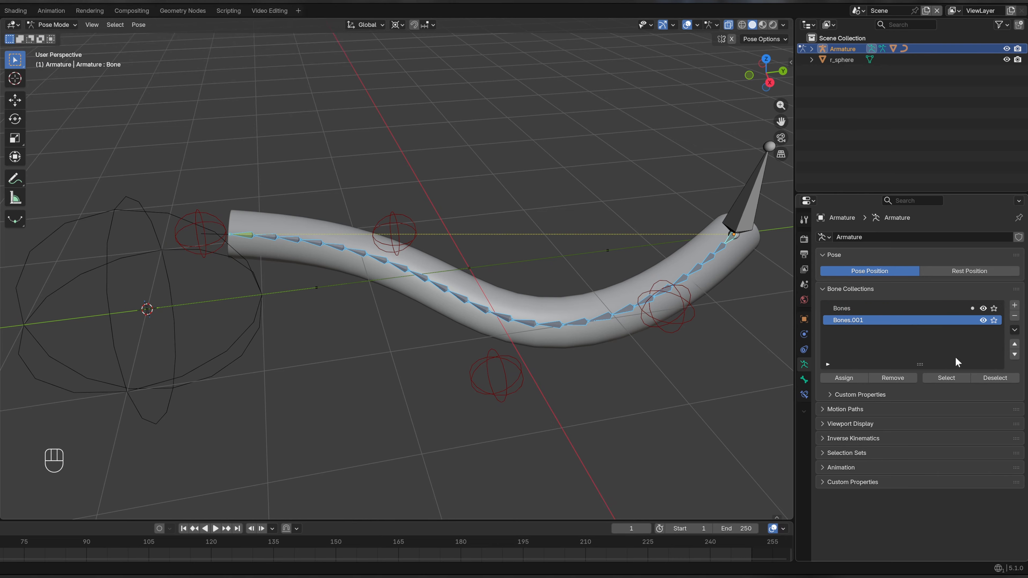
click(903, 320)
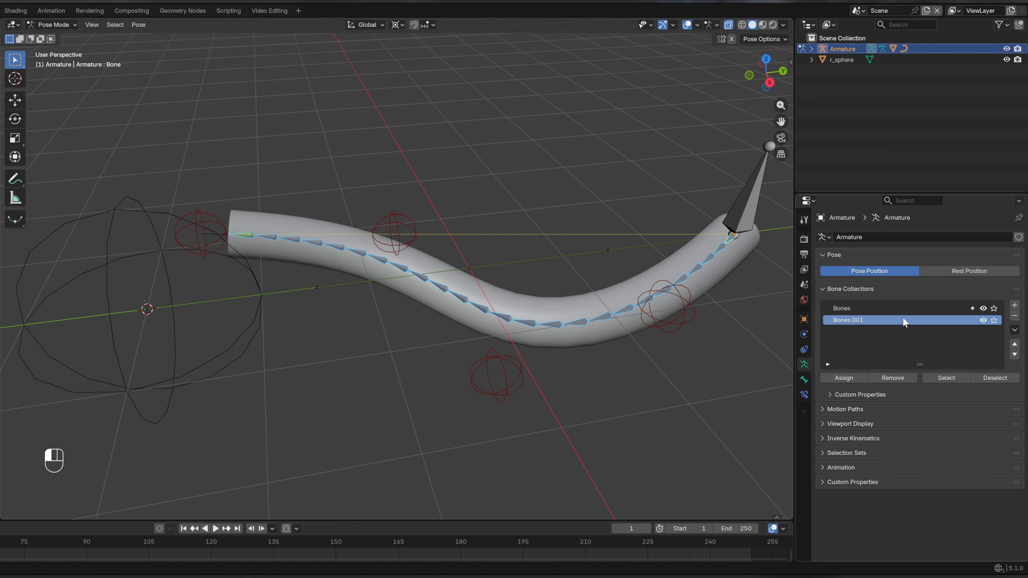
click(854, 384)
click(853, 378)
Remove the chain bones from the Bones collection and rename the new collection as arm.
click(860, 308)
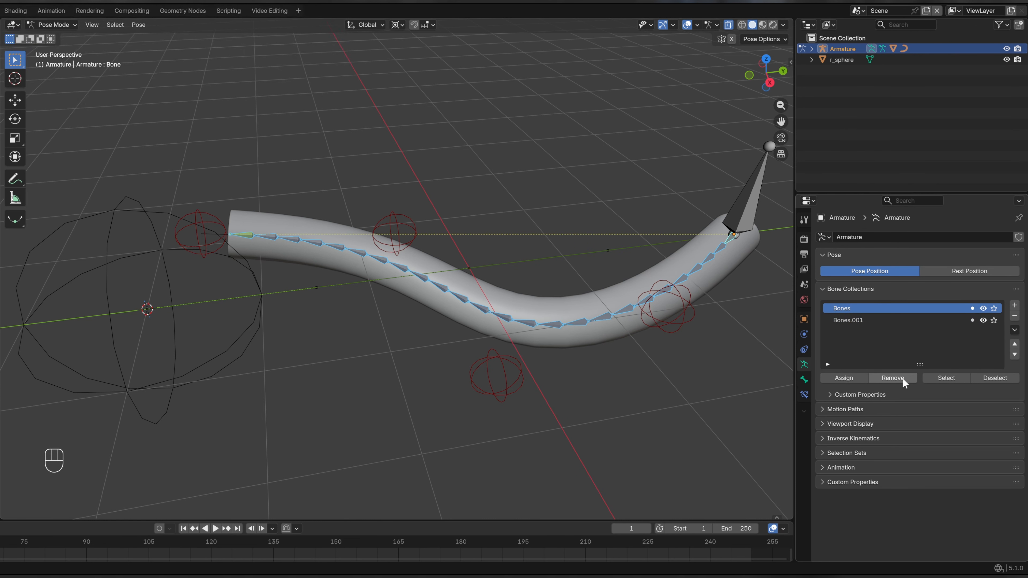
click(884, 320)
double_click(884, 320)
text(arm)
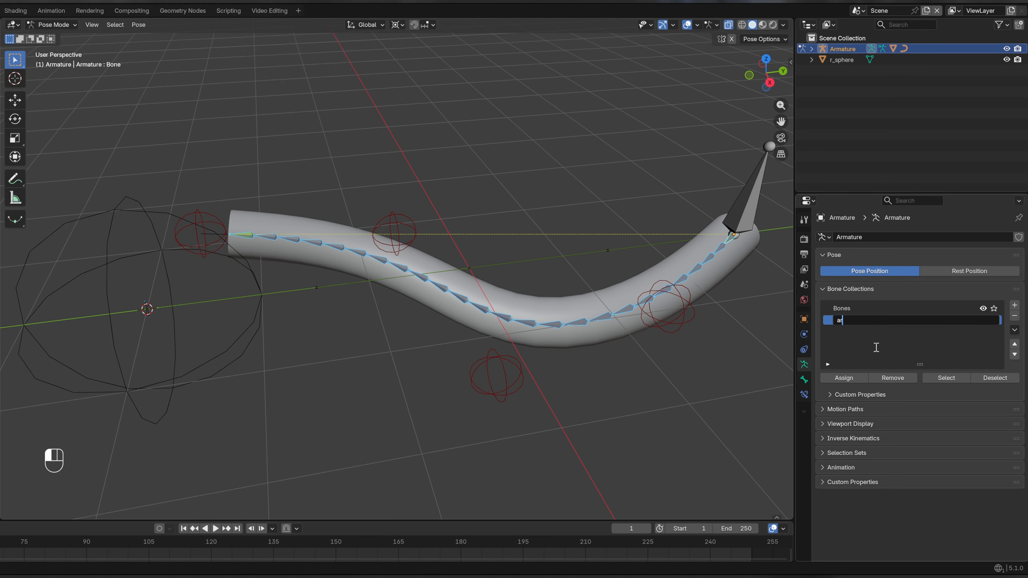
key(Return)
Hide the arm bone collection and rename the Bones collection as Control.
click(983, 320)
middle_drag(567, 259, 647, 225)
click(859, 308)
double_click(859, 308)
text(Co)
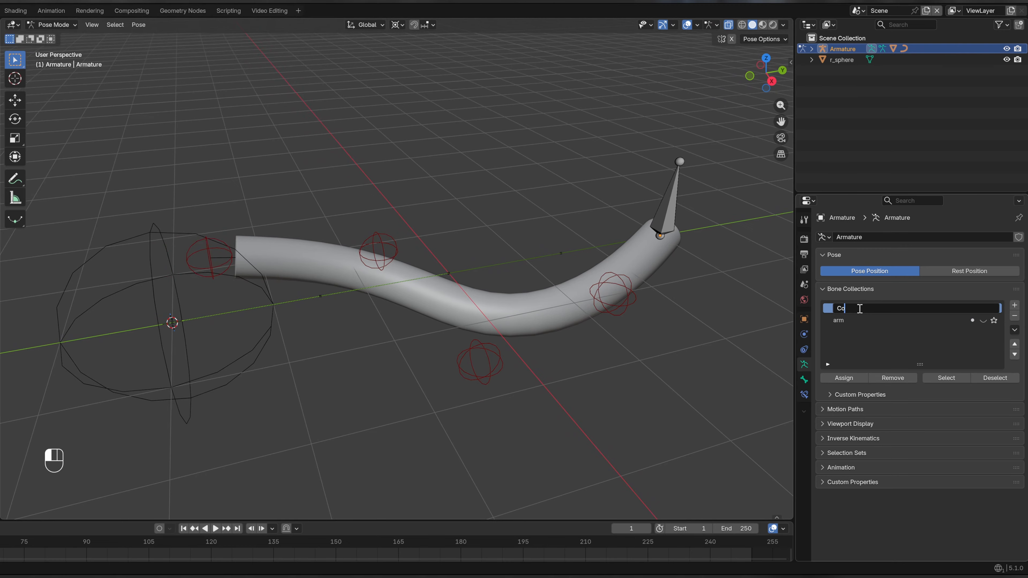
text(ntrol)
key(Return)
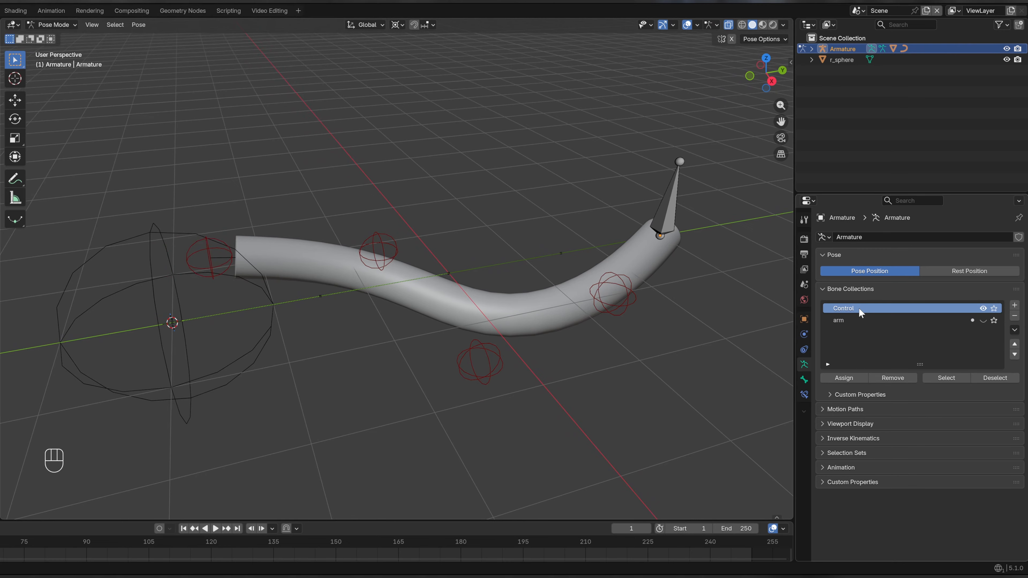
Set the bone color of the Pipe.Root bone to 04 - Theme Color Set.
click(666, 218)
middle_drag(665, 218, 670, 343)
click(804, 381)
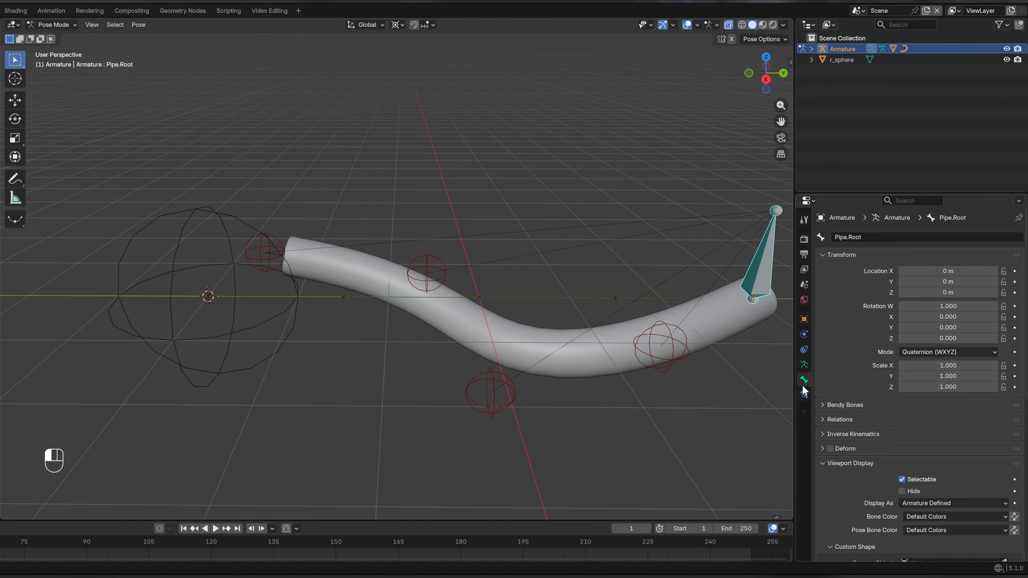
click(802, 389)
click(802, 382)
alt+click(931, 515)
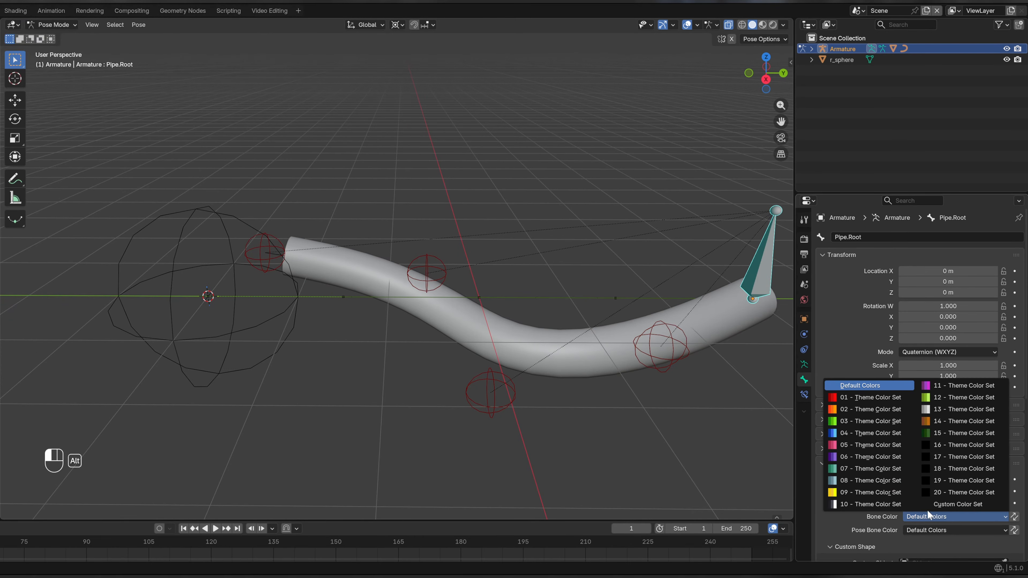
alt+click(848, 429)
Test the rig by moving the root bone and the Pipe.Con and Pipe.Con.001 control bones.
middle_drag(595, 363, 626, 314)
key(g)
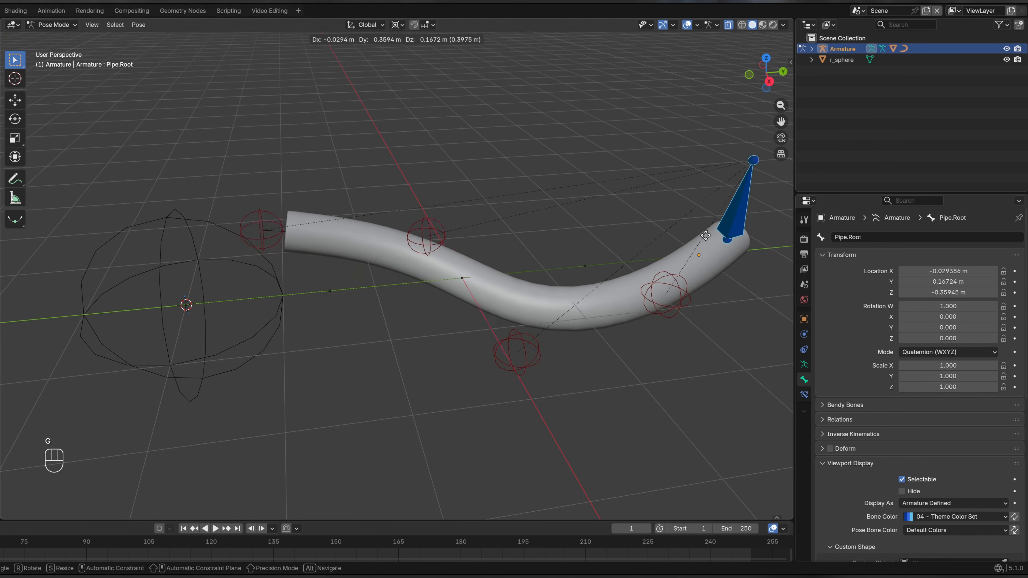
right_click(627, 228)
click(623, 317)
key(g)
click(581, 200)
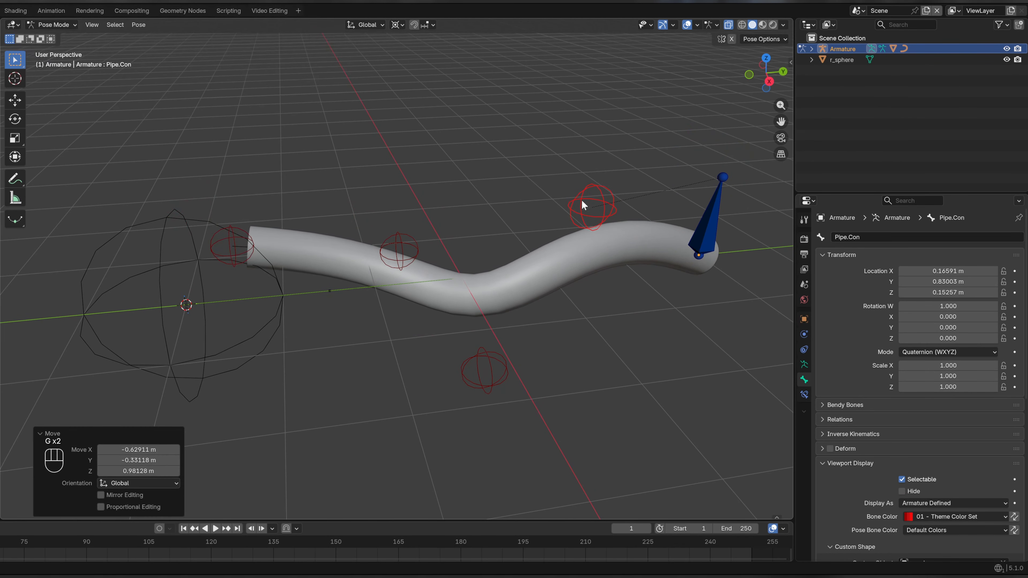
middle_drag(581, 200, 466, 282)
click(431, 263)
key(g)
right_click(411, 226)
middle_drag(411, 226, 206, 92)
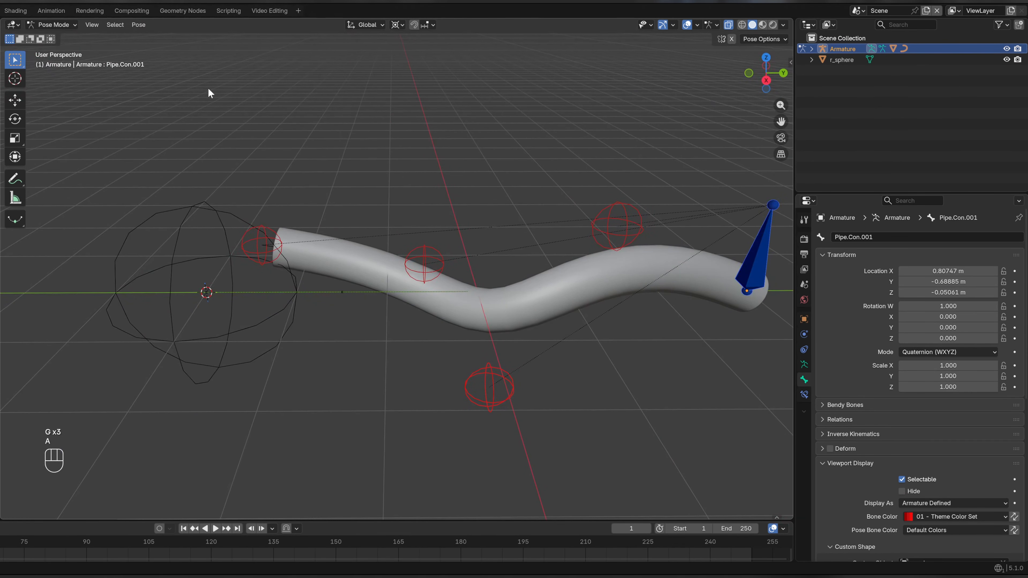
Clear all pose transforms on every visible bone to straighten the pipe.
click(138, 24)
mouse_move(247, 49)
click(279, 48)
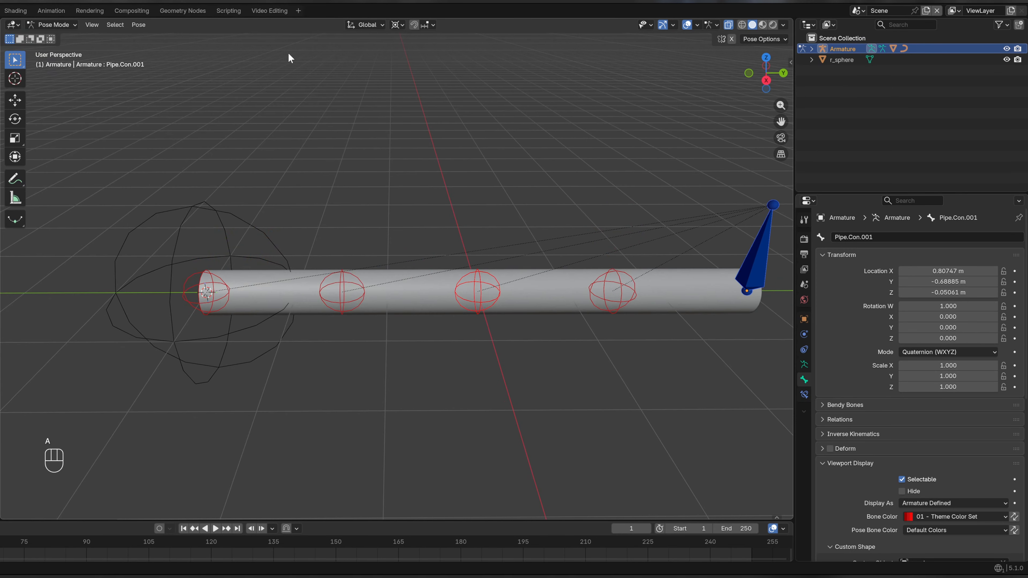
middle_drag(288, 52, 594, 230)
scroll(289, 336, up, 2)
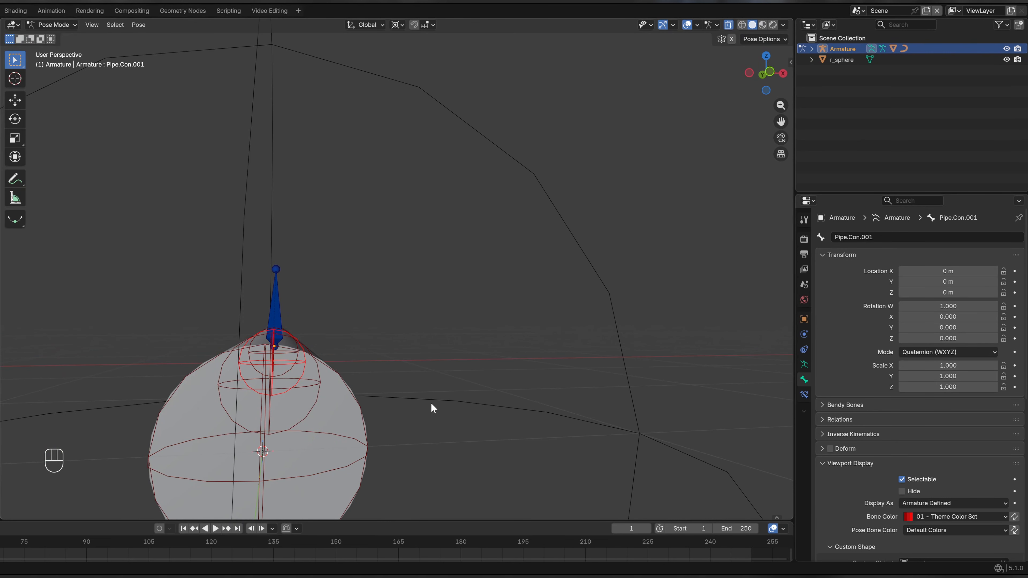
middle_drag(431, 407, 137, 110)
Switch to Object Mode and unlink the r_sphere object from the scene collection.
click(52, 25)
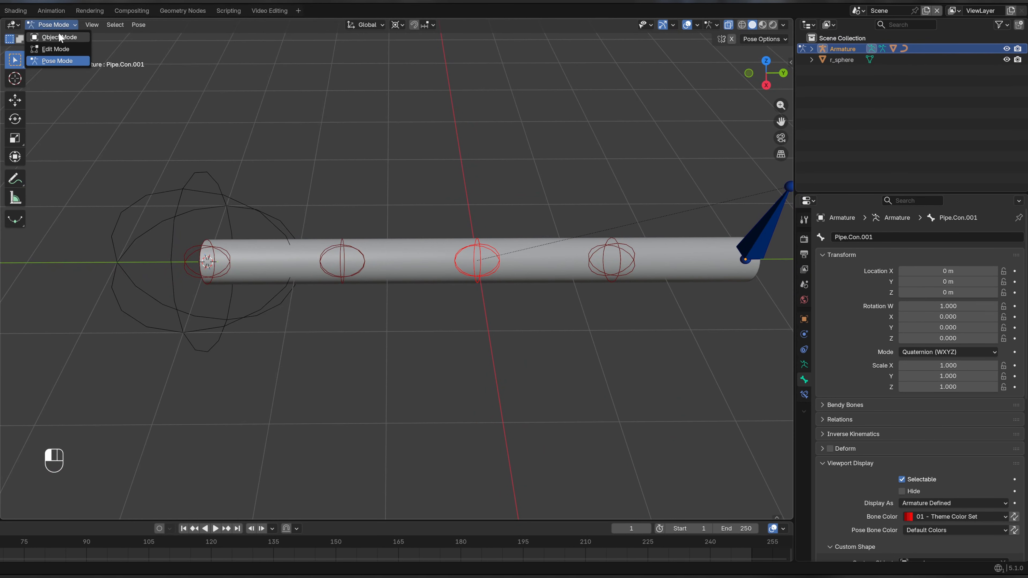
click(59, 37)
click(841, 59)
key(KP_Decimal)
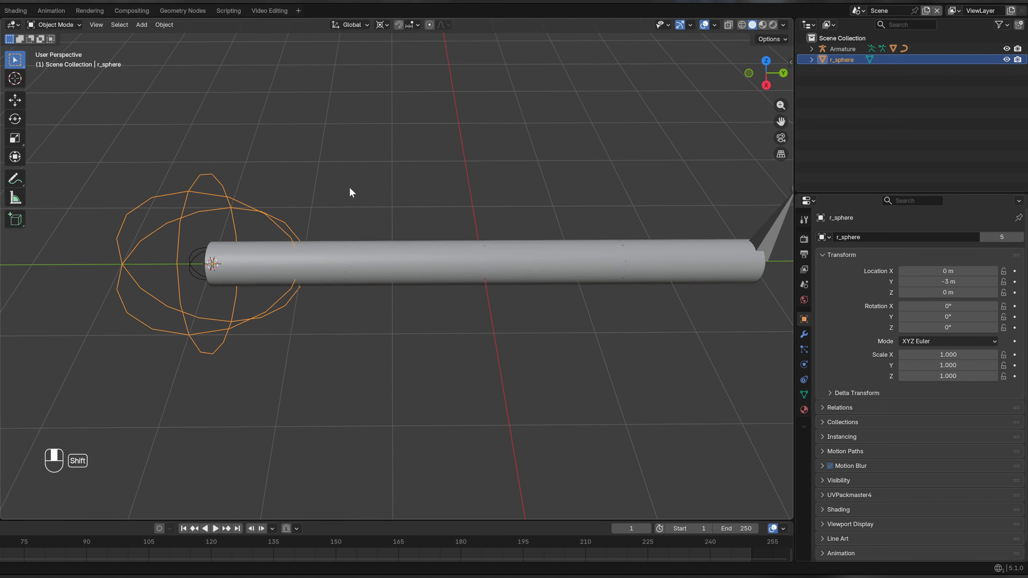
right_click(838, 63)
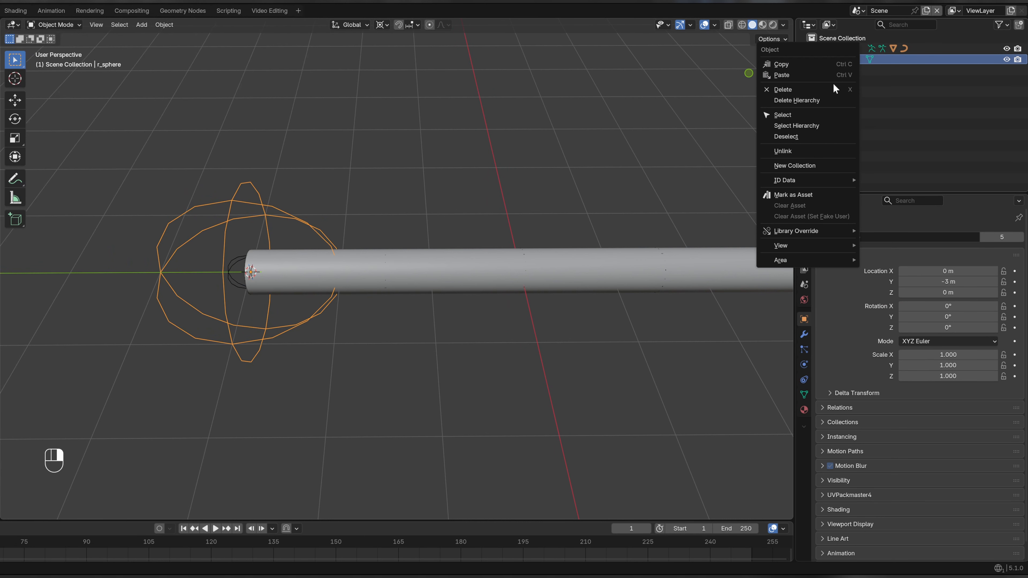
click(797, 150)
middle_drag(728, 167, 641, 191)
Select the armature and return it to Pose Mode.
click(829, 51)
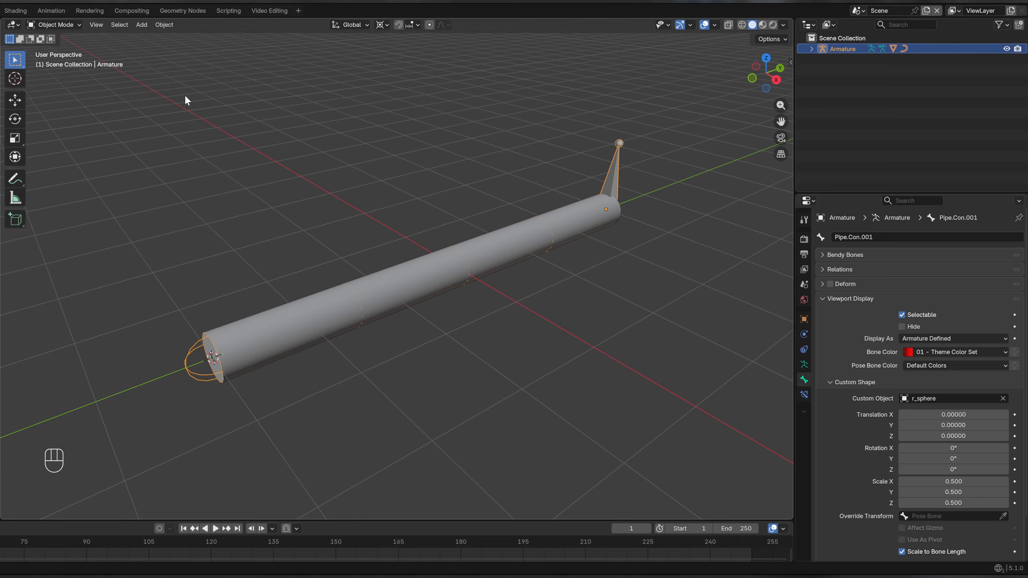
click(63, 27)
click(44, 63)
Try moving the Pipe.Con.002 control bone to check how the pipe bends.
middle_drag(365, 211, 484, 253)
click(418, 261)
key(g)
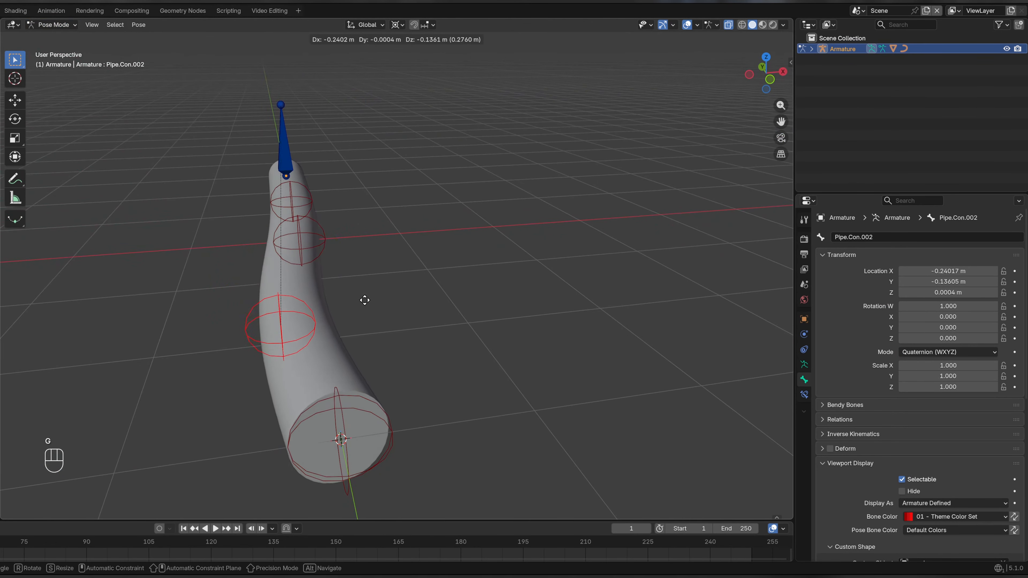
right_click(379, 300)
middle_drag(380, 300, 465, 339)
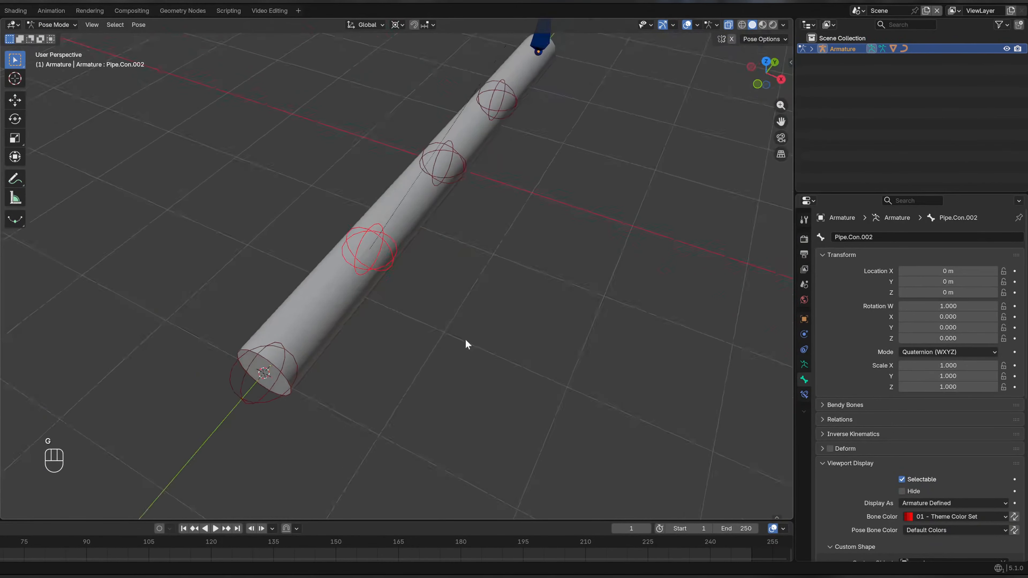
middle_drag(458, 266, 408, 271)
key(g)
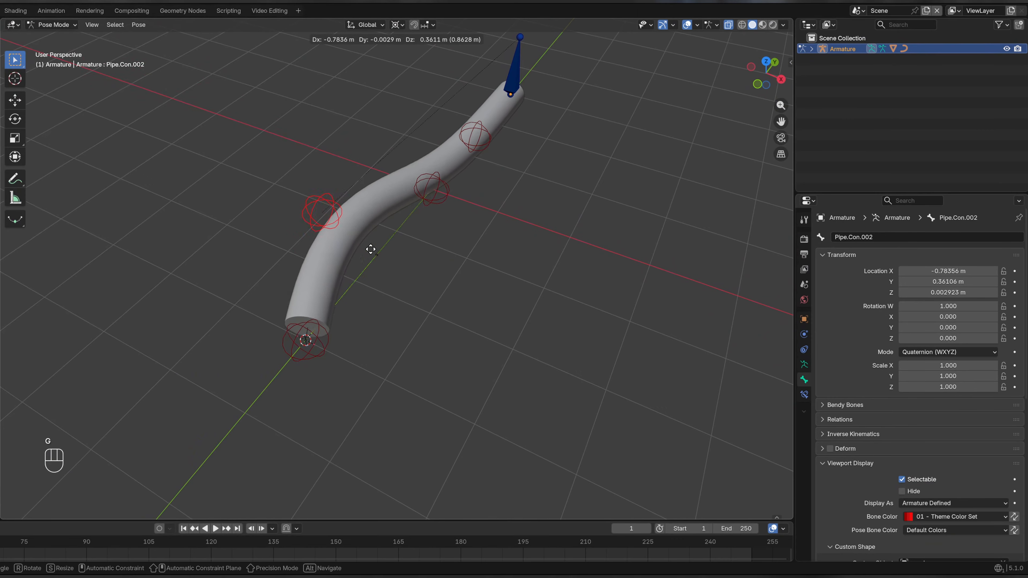
right_click(437, 315)
Try moving the Pipe.Con.003 end control bone, and undo the test moves to straighten the pipe.
middle_drag(438, 315, 390, 275)
middle_drag(453, 311, 345, 302)
click(323, 310)
key(g)
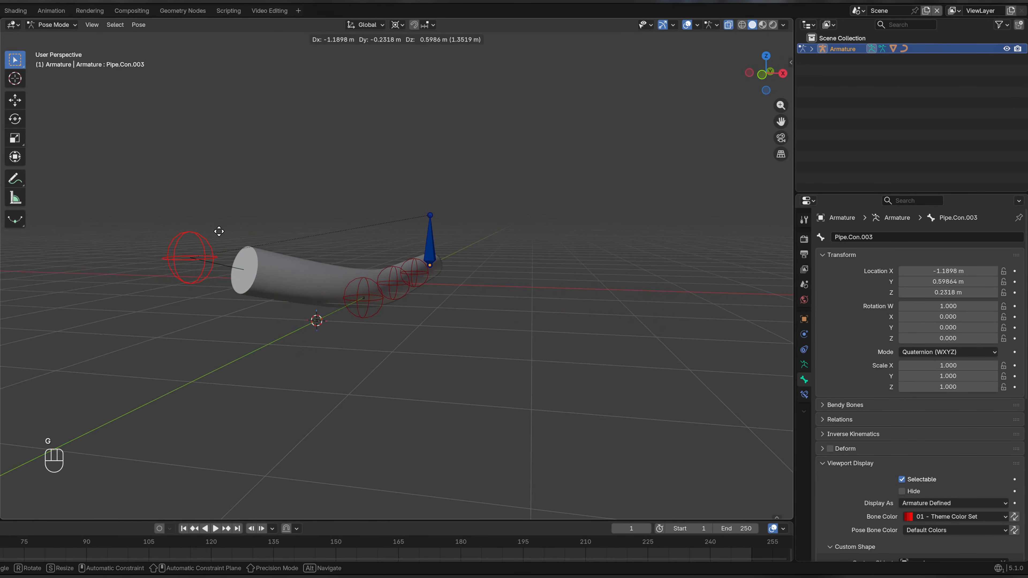
click(227, 243)
middle_drag(227, 243, 426, 338)
key(ctrl+z)
key(g)
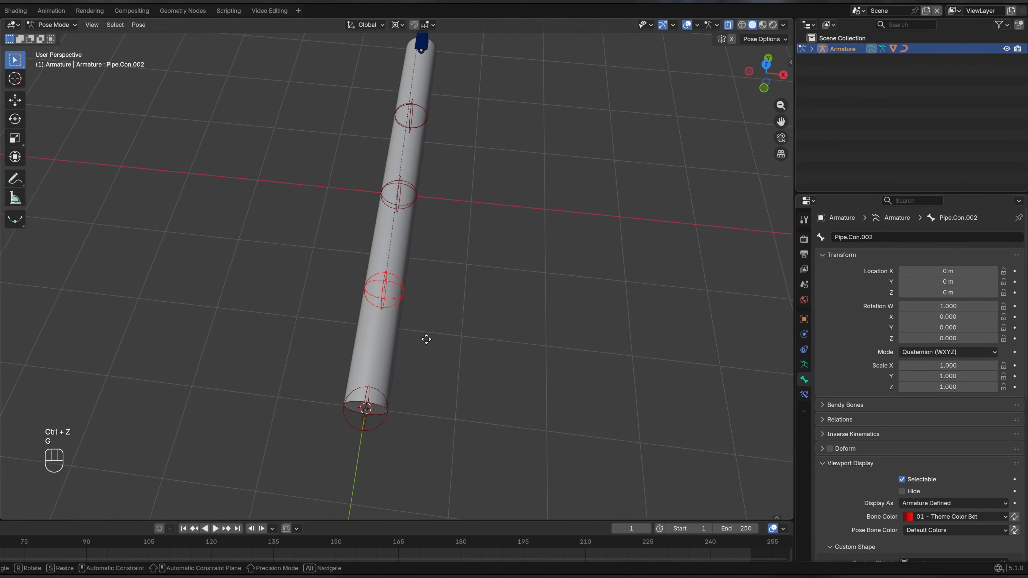
key(shift+x)
key(shift+y)
right_click(425, 338)
Change the transform pivot point and move the Pipe.Con.002 control bone -1 m along the global X axis.
click(366, 25)
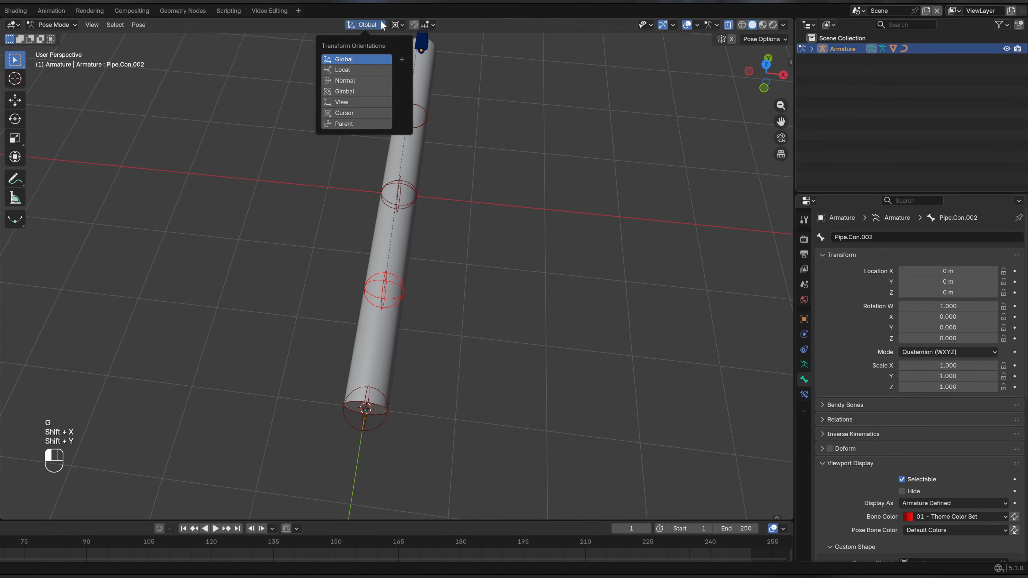
click(397, 24)
click(437, 83)
key(g)
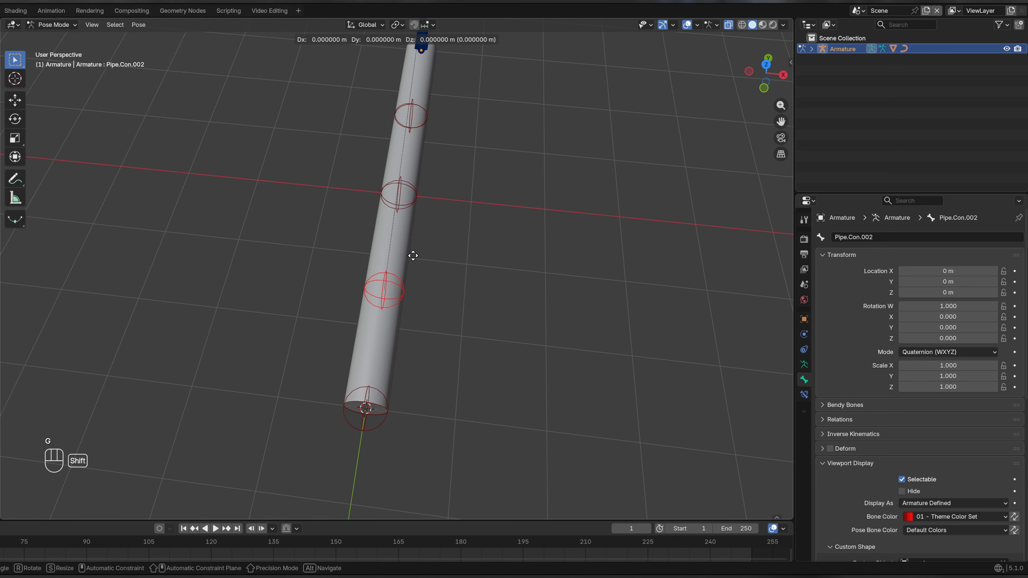
key(x)
click(334, 248)
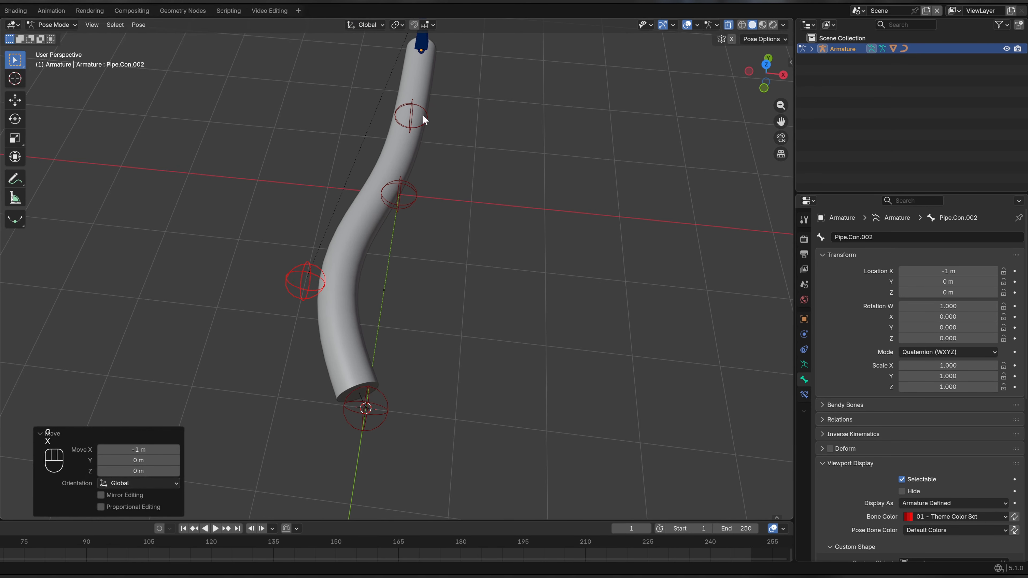
Move the Pipe.Con control bone 1 m along the global X axis to bend the pipe into an S-curve.
click(421, 113)
key(g)
key(x)
ctrl+click(479, 121)
middle_drag(479, 122, 461, 222)
Switch from Pose Mode to Object Mode and deselect the armature.
key(Tab)
key(Tab)
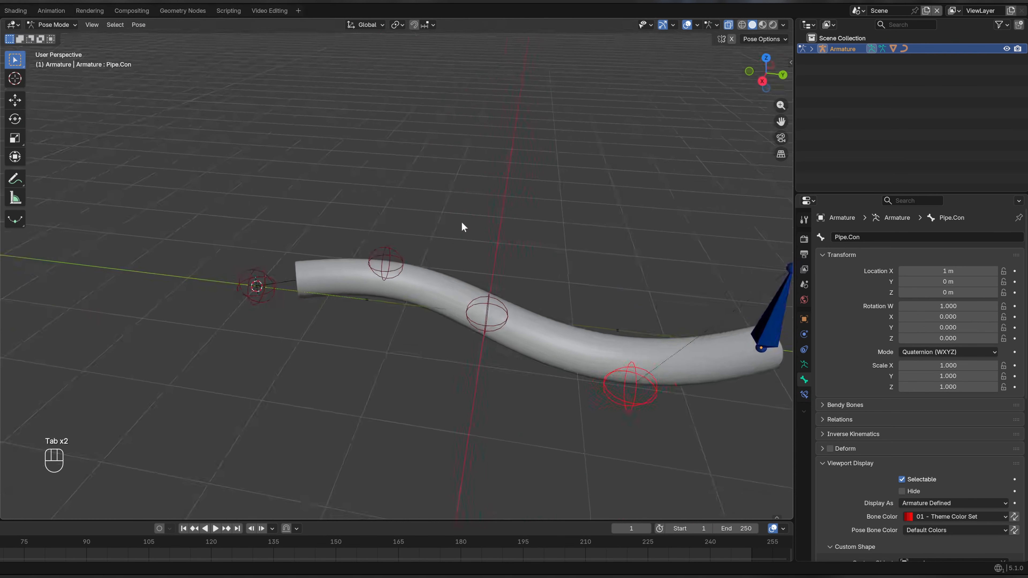
click(71, 26)
click(75, 40)
middle_drag(368, 178, 475, 151)
click(471, 158)
middle_drag(431, 212, 602, 275)
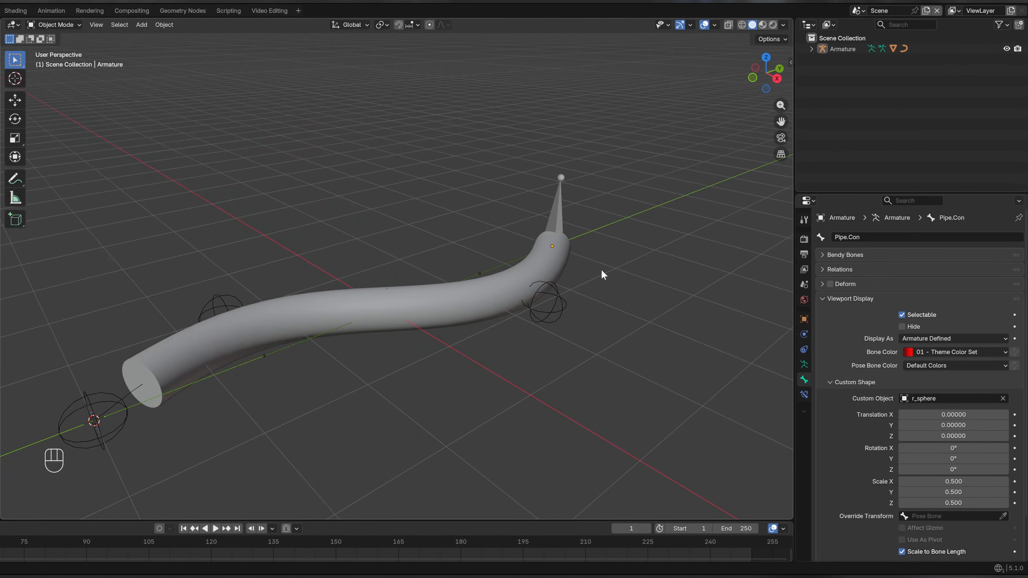
Make the arm bone collection visible in the armature's data properties and save the scene file.
click(804, 366)
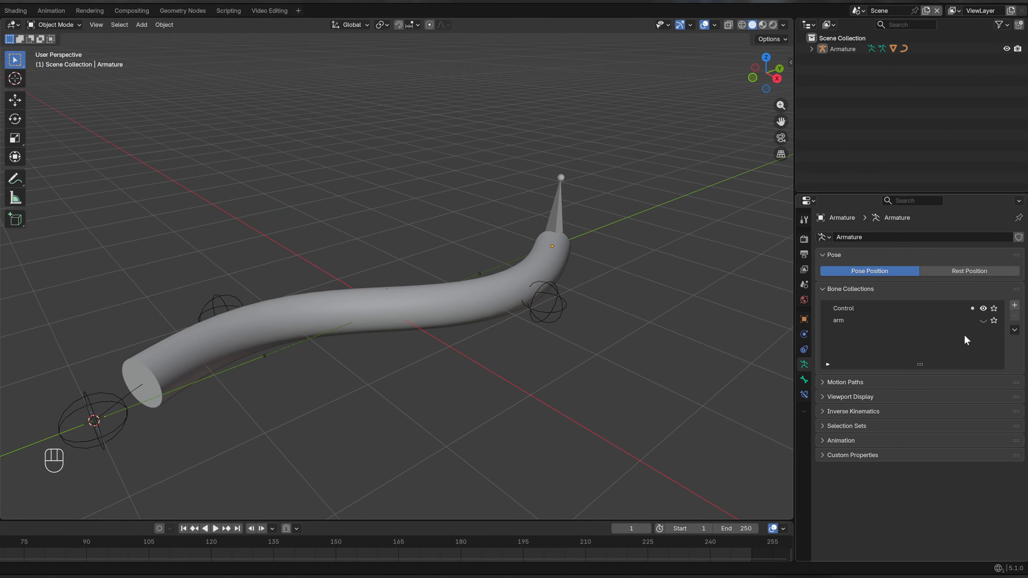
click(983, 320)
middle_drag(537, 325, 486, 324)
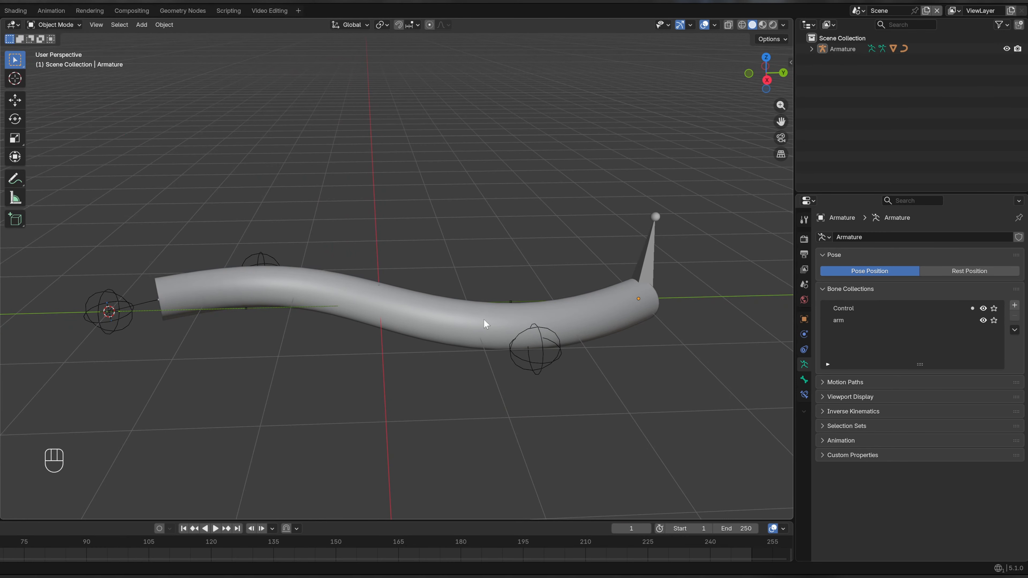
key(shift+s)
key(ctrl+s)
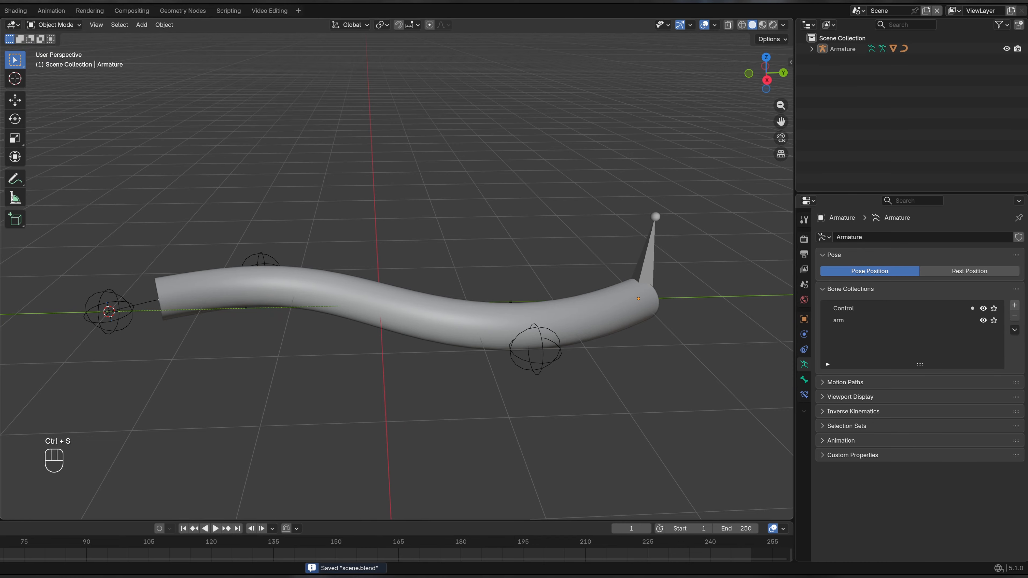